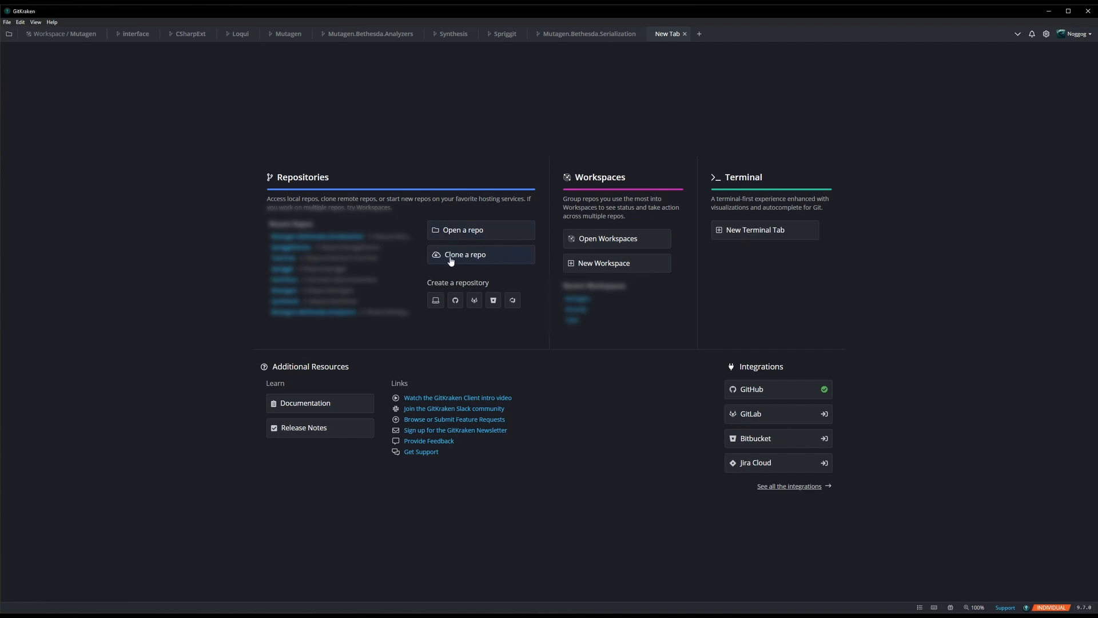
- Initialize a local-only repository named SpriggitDemo in C:\Repos
left_click(436, 301)
type("SA")
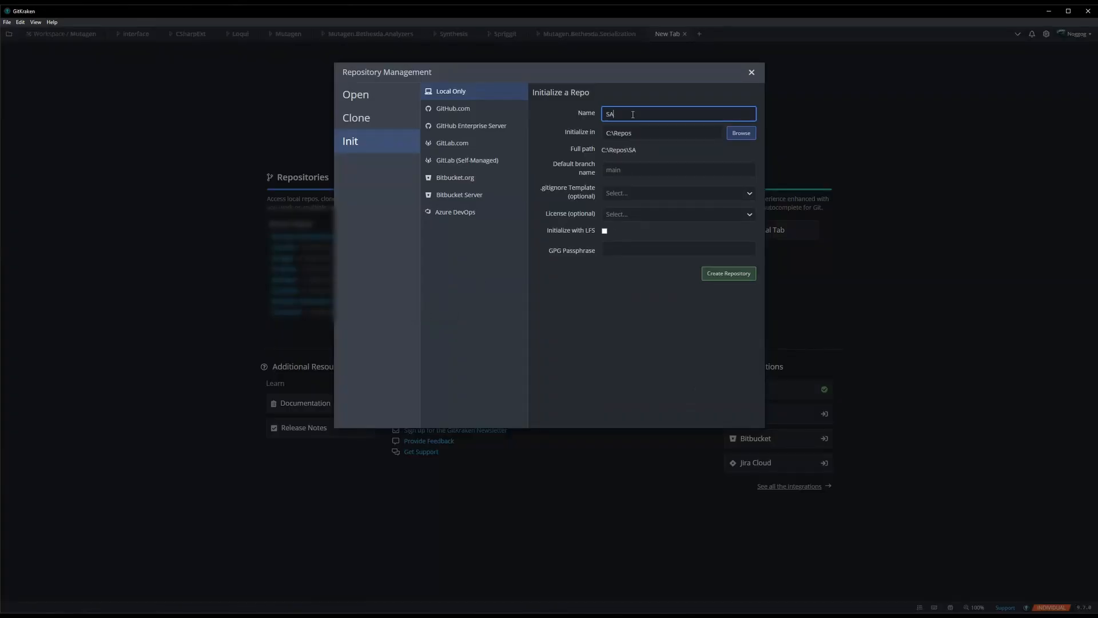
key("BackSpace")
key("BackSpace")
type("Spriggit")
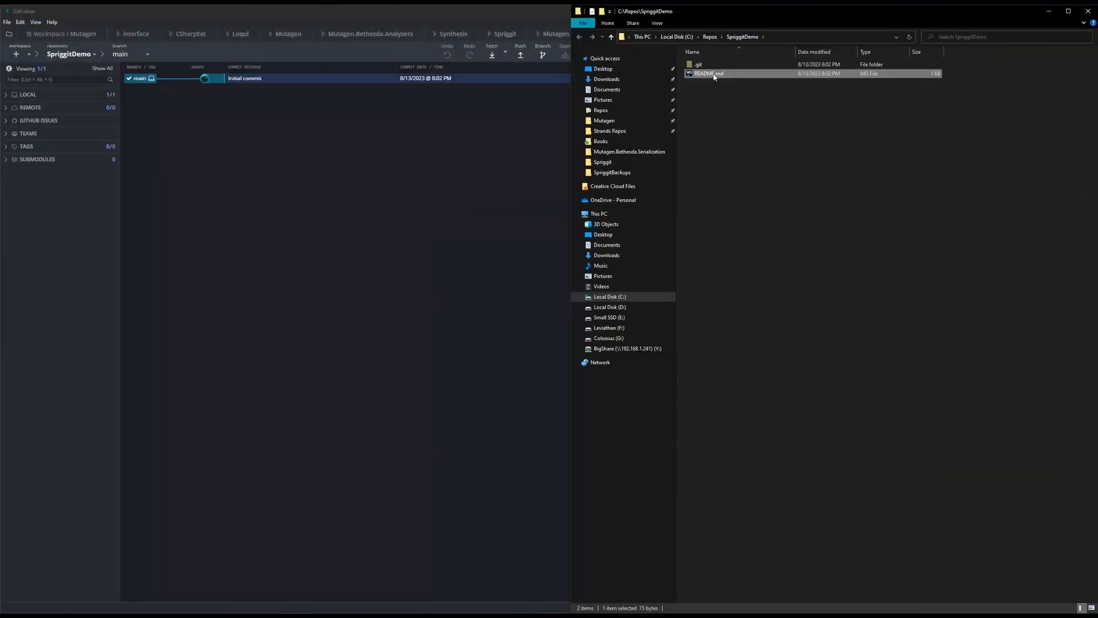
- Check the new repository folder's contents, switch to Spriggit and open the settings of the SpriggitTestMod.esp entry
left_click(708, 69)
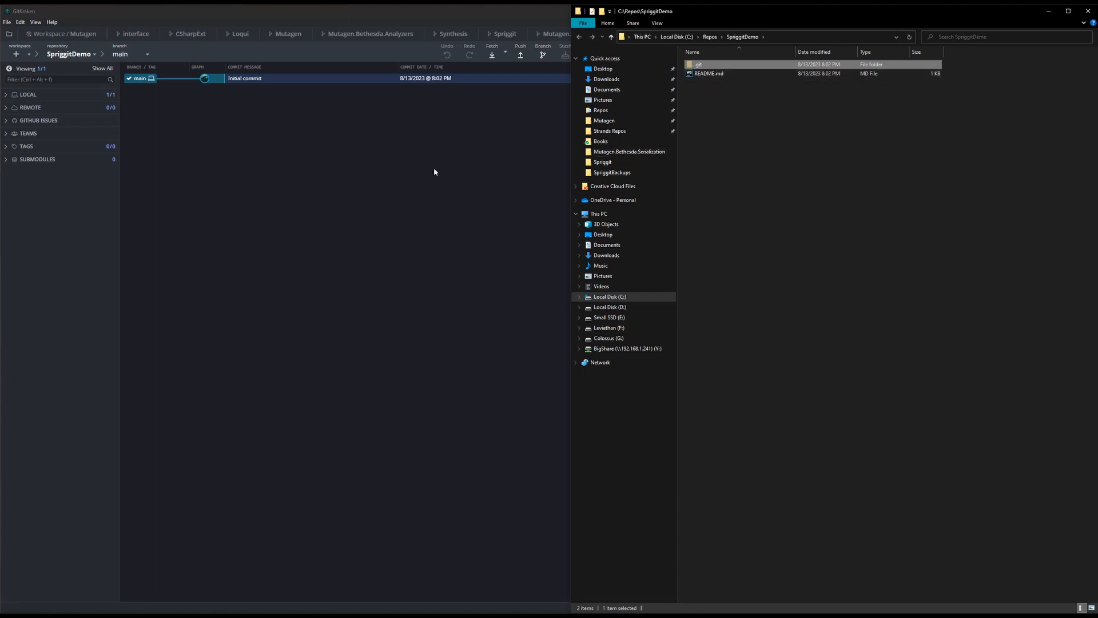
left_click(341, 158)
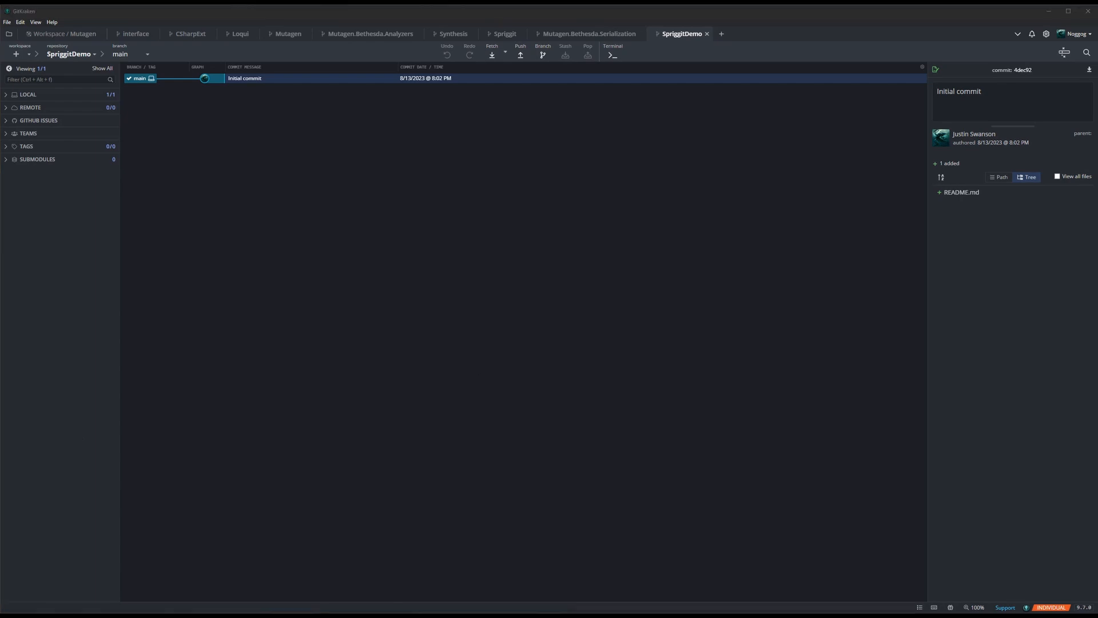
key("alt+Tab")
left_click_drag(532, 179, 250, 166)
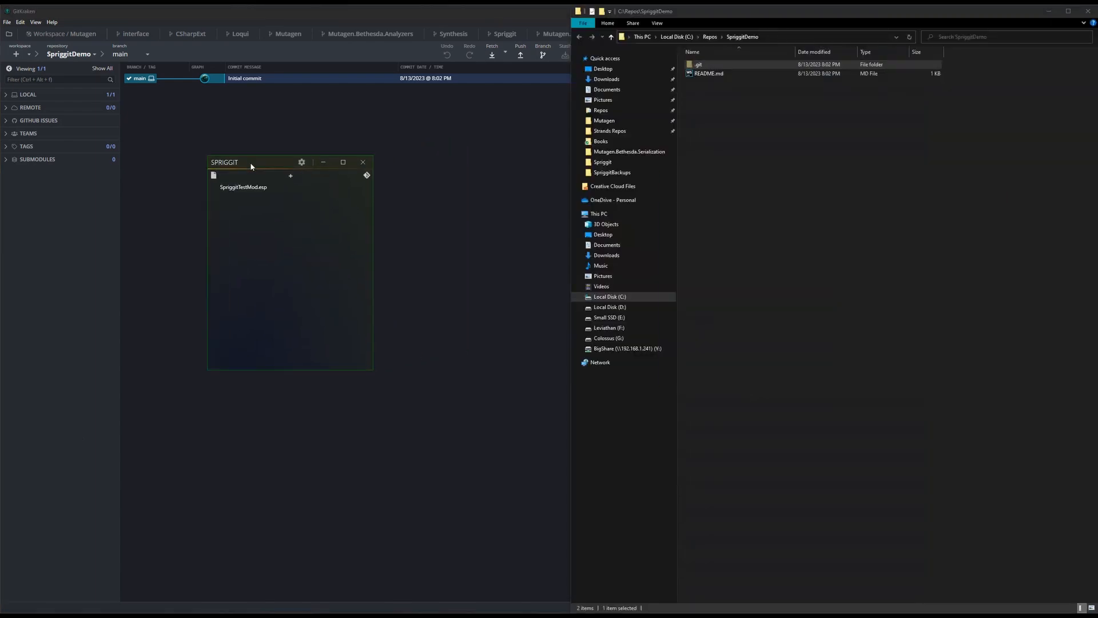
left_click(288, 183)
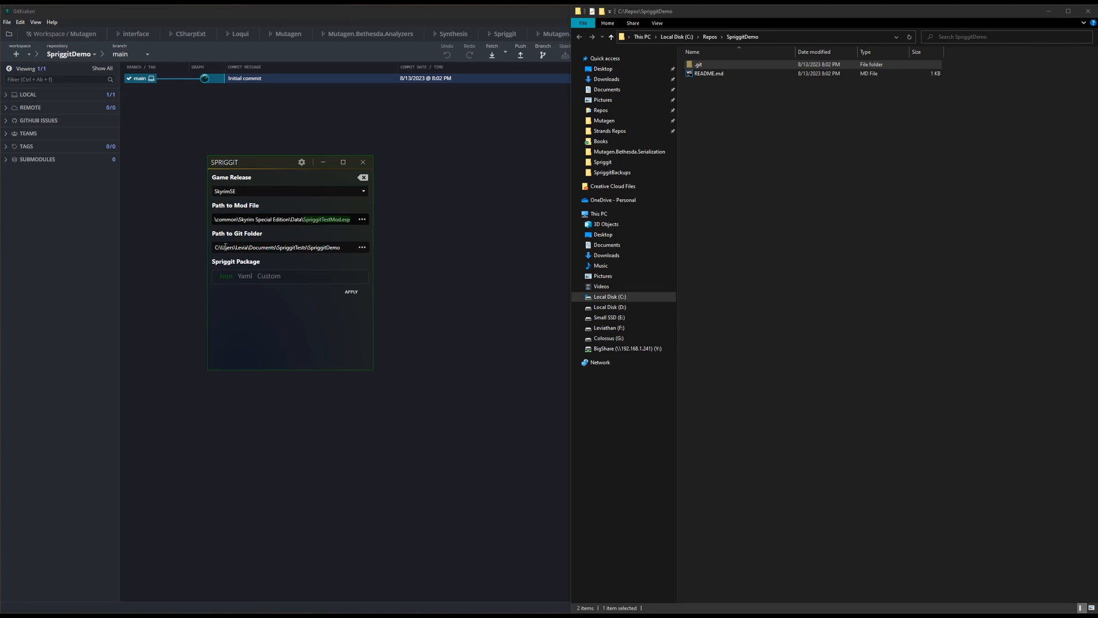
- Set the mod's Git folder path to C:\Repos\SpriggitDemo, choose the Yaml package and apply the settings
left_click(802, 37)
key("ctrl+c")
left_click(326, 250)
key("ctrl+a")
key("ctrl+v")
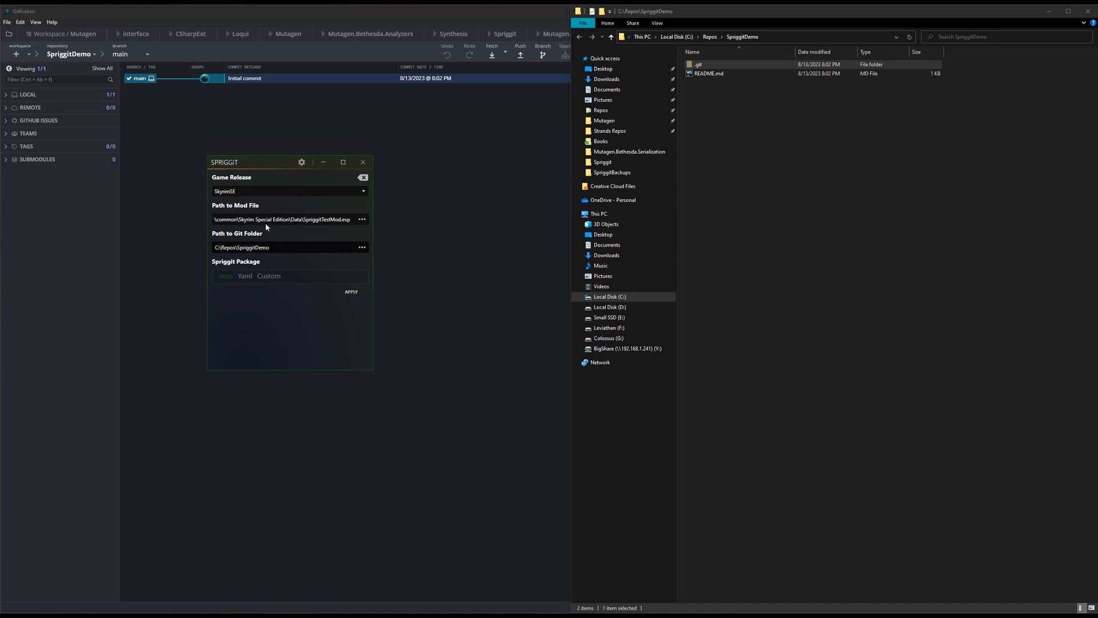
left_click(243, 277)
left_click(351, 292)
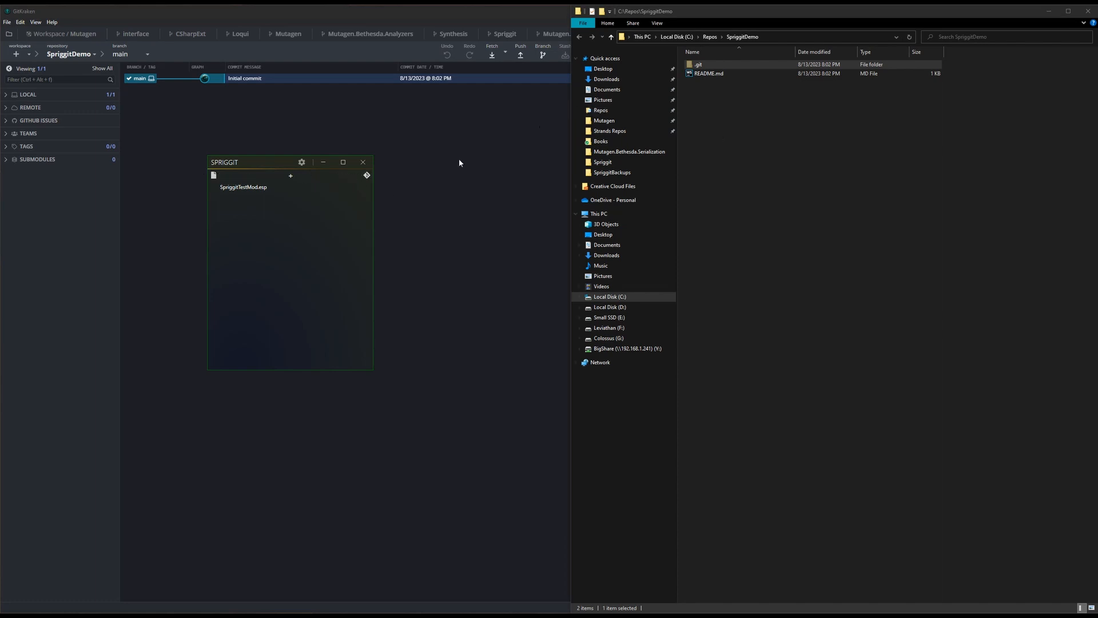
- Sync SpriggitTestMod.esp to its Git folder
left_click(363, 178)
left_click_drag(750, 141, 1097, 250)
left_click(743, 143)
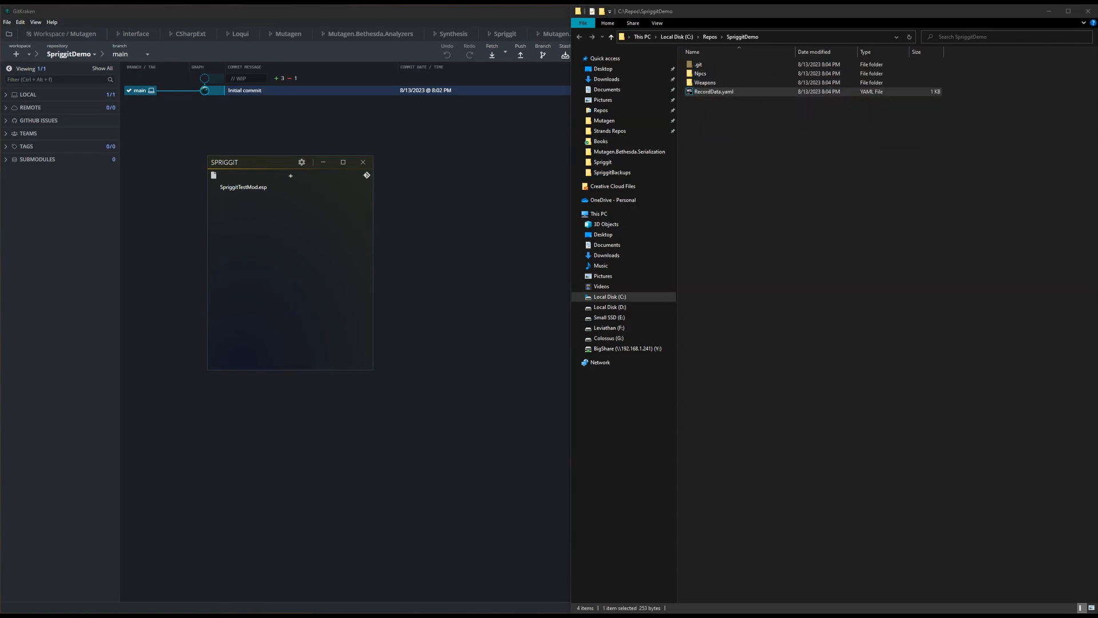
- Examine the mod header in RecordData.yaml and compare it with SpriggitTestMod.esp's File Header in SSEEdit
left_click_drag(1097, 109, 234, 133)
left_click_drag(118, 130, 30, 129)
left_click(116, 74)
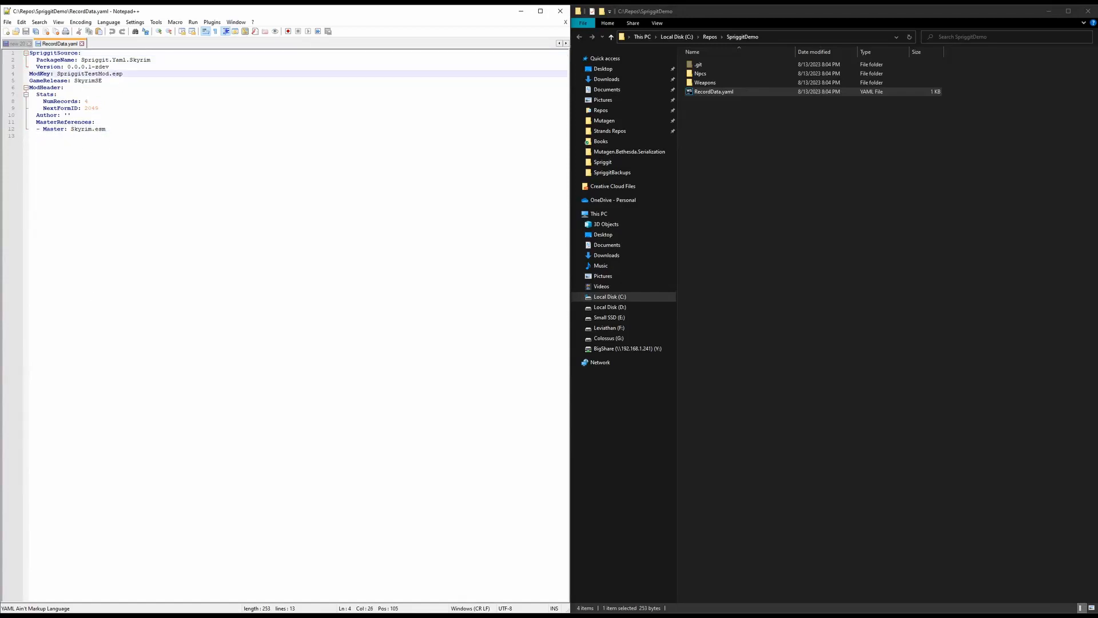
key("alt+Tab")
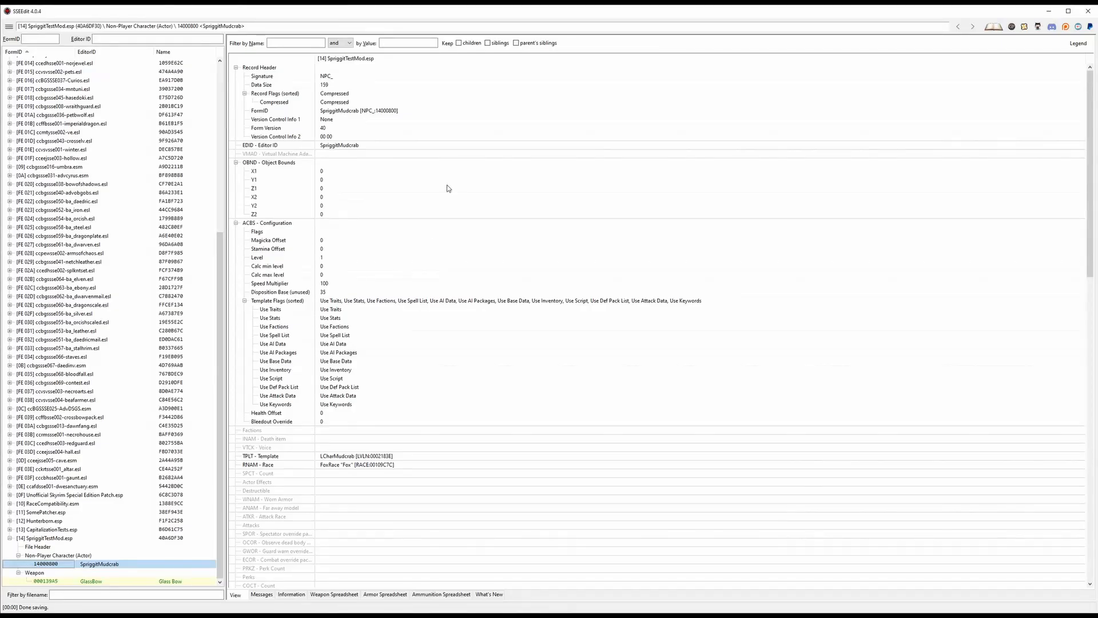
left_click(65, 548)
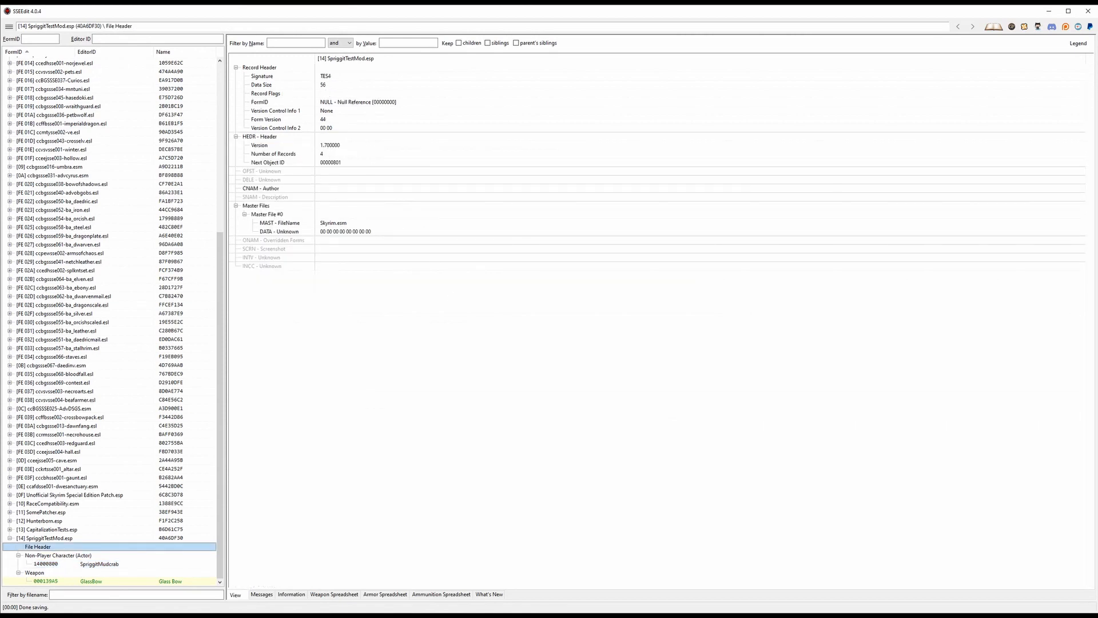
- View the GlassBow weapon record in SSEEdit and compare it with GlassBow.yaml in the repository's Weapons folder
left_click(85, 582)
scroll(444, 147, "down", 10)
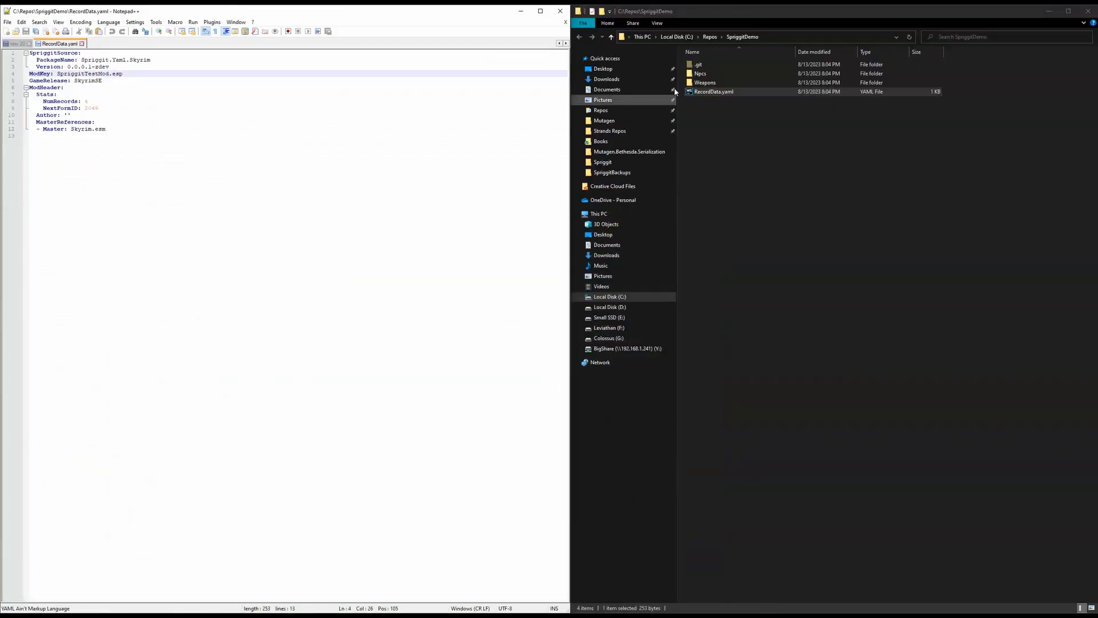
double_click(715, 72)
double_click(711, 65)
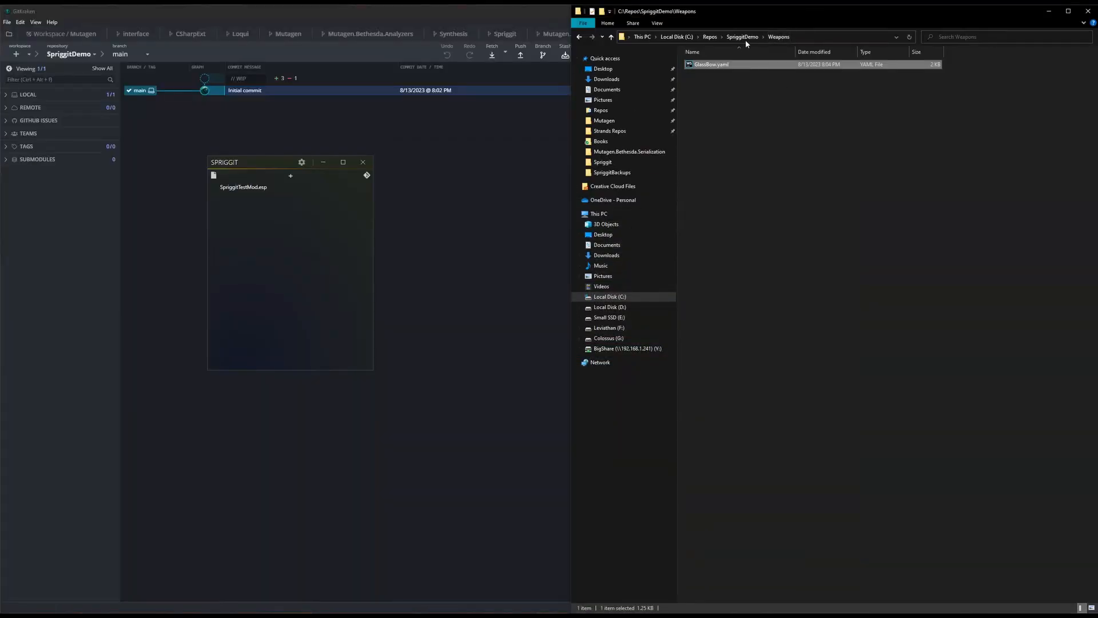
left_click(745, 38)
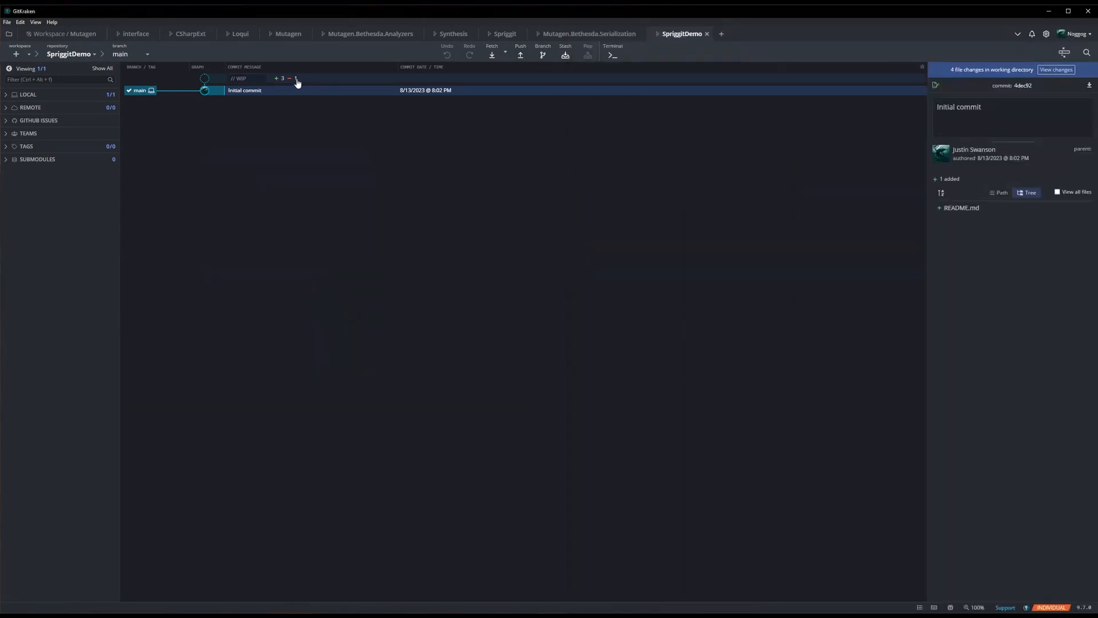
- In GitKraken, review the uncommitted changes, viewing the diffs of README.md, RecordData.yaml, GlassBow.yaml and SpriggitMudcrab.yaml
left_click(294, 79)
left_click(980, 143)
left_click(970, 129)
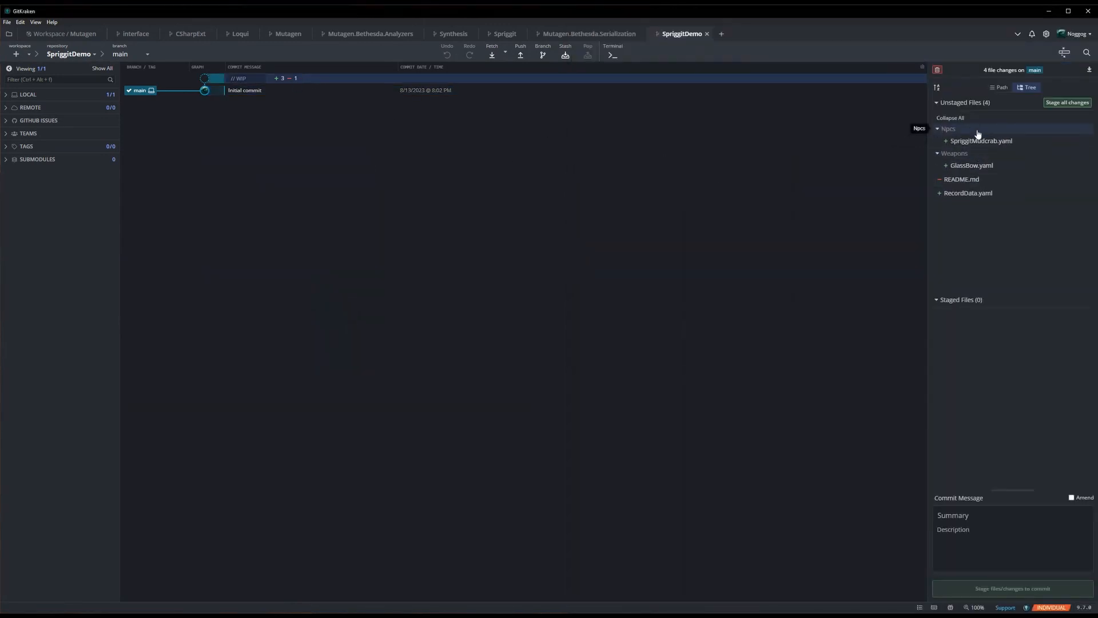
left_click(966, 180)
left_click(971, 195)
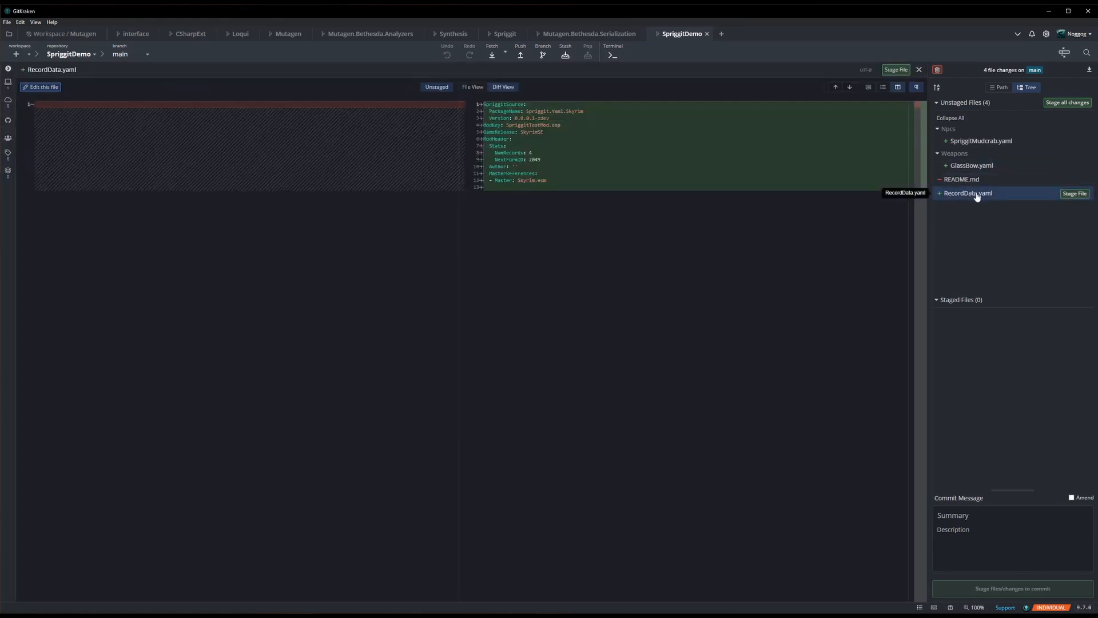
left_click_drag(583, 211, 483, 104)
left_click(988, 168)
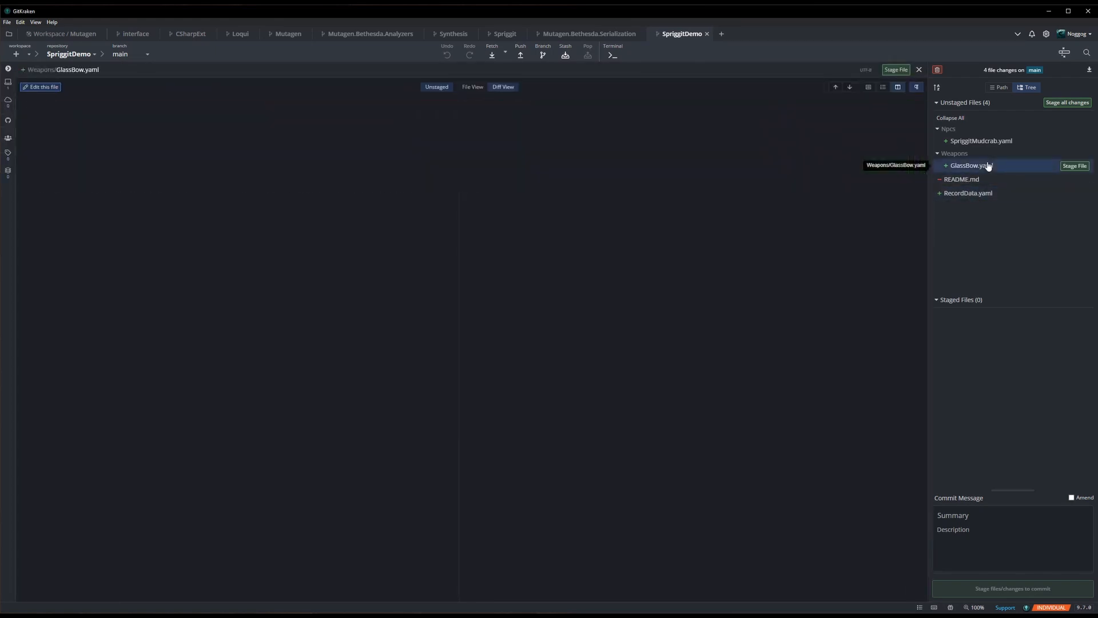
left_click_drag(728, 312, 483, 104)
left_click(977, 141)
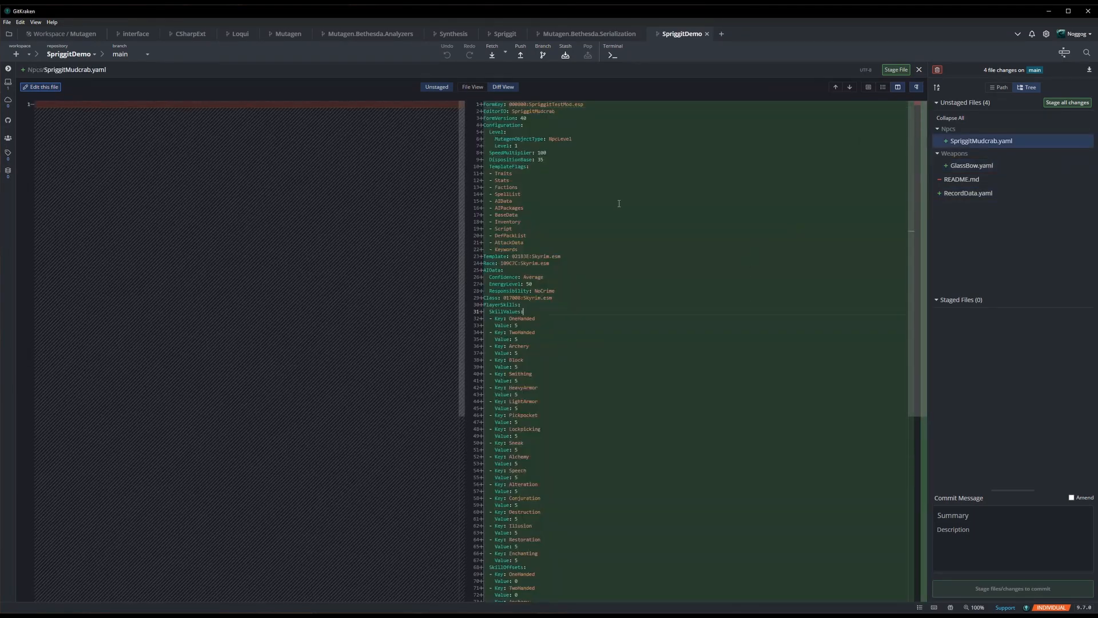
- Stage all changes and commit them with the message "Initial mod content"
left_click(1067, 102)
left_click(998, 520)
type("Ini")
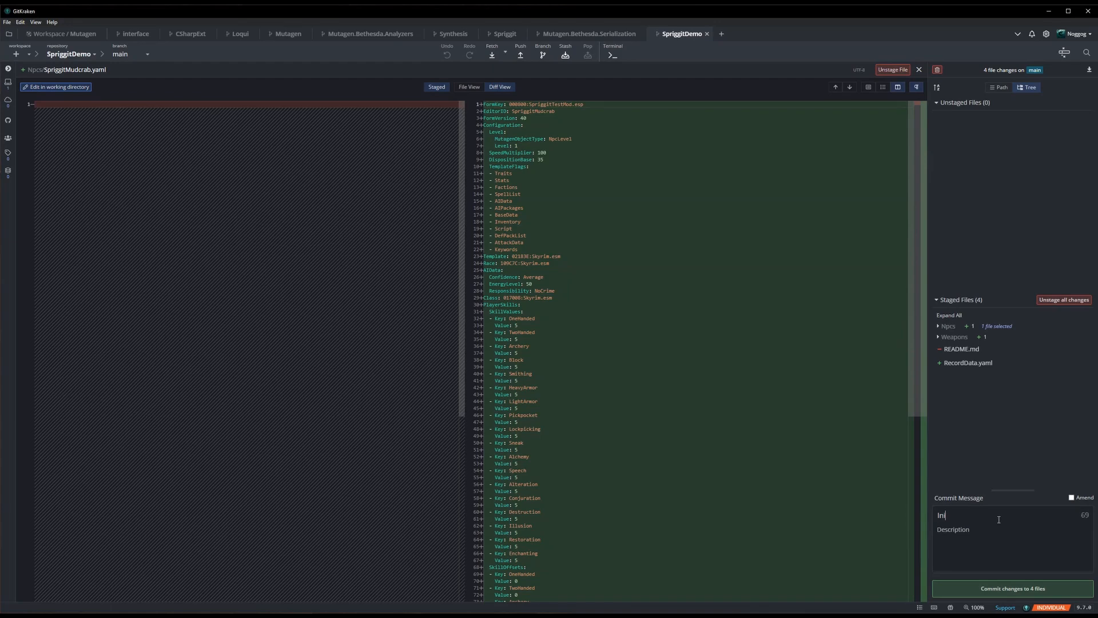
type("tial mod content")
left_click(1032, 584)
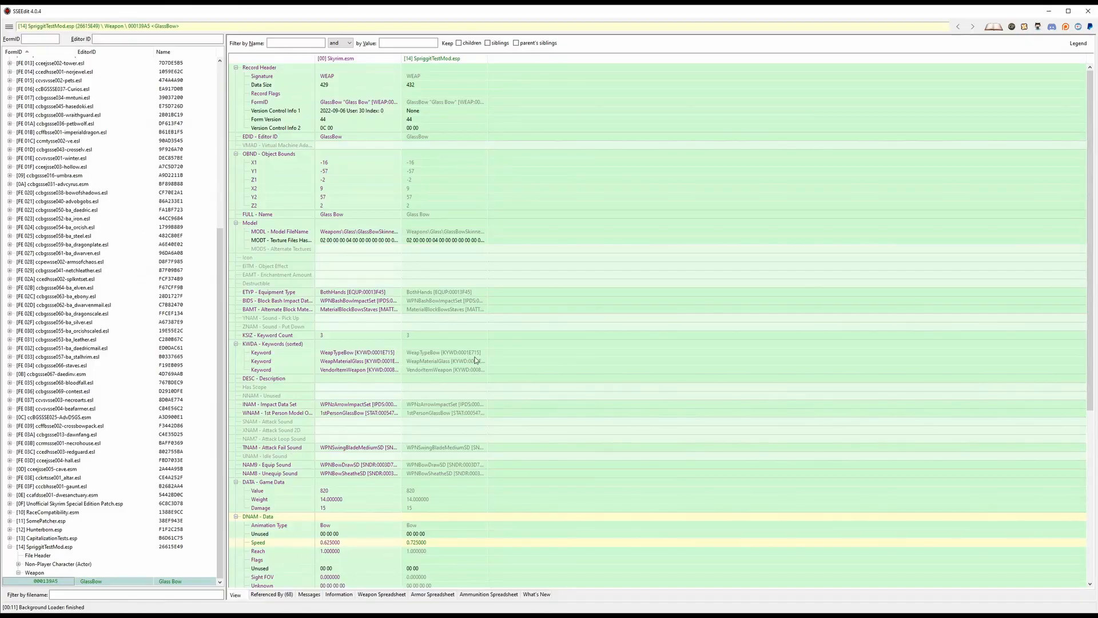
- In SSEEdit, set the GlassBow record's Speed in SpriggitTestMod.esp to 0.7, accepting the module edit warning
left_click(477, 344)
scroll(481, 286, "down", 5)
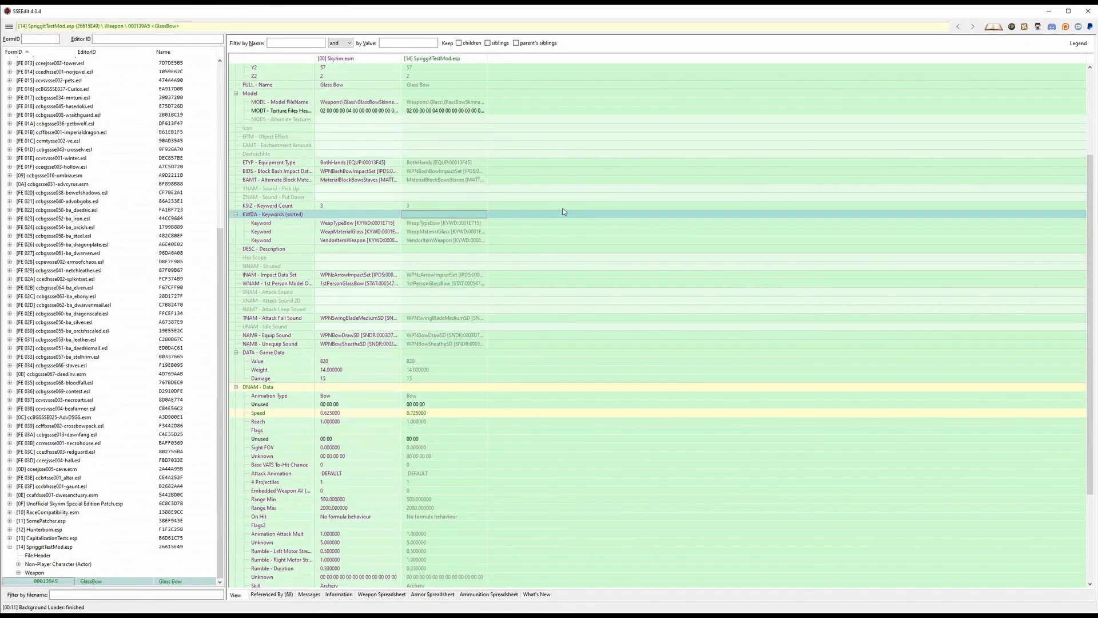
scroll(549, 229, "down", 4)
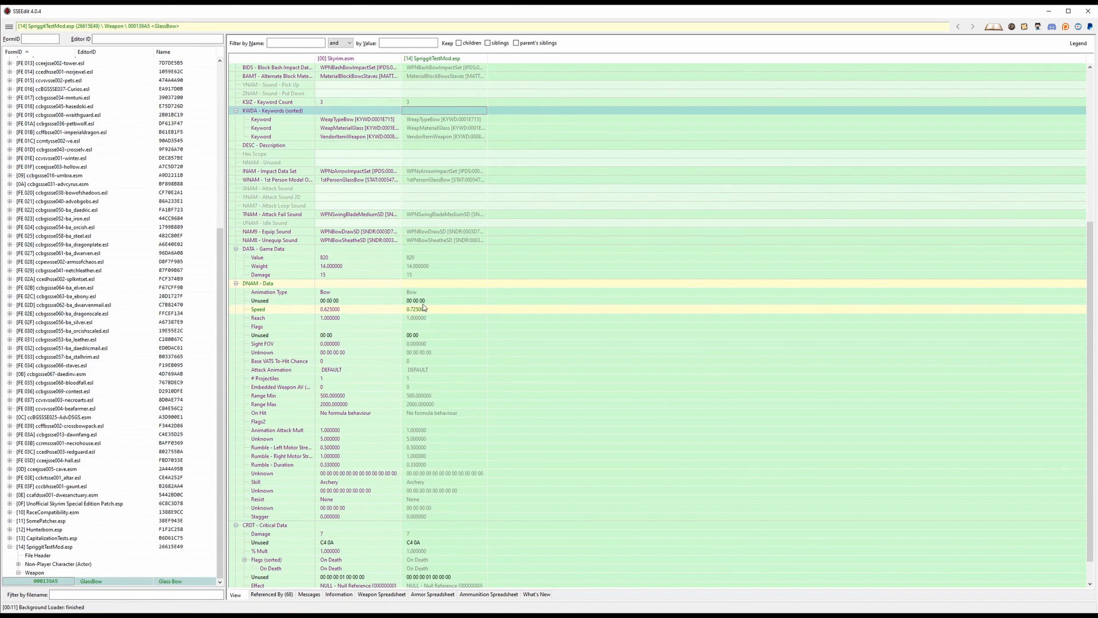
left_click(422, 310)
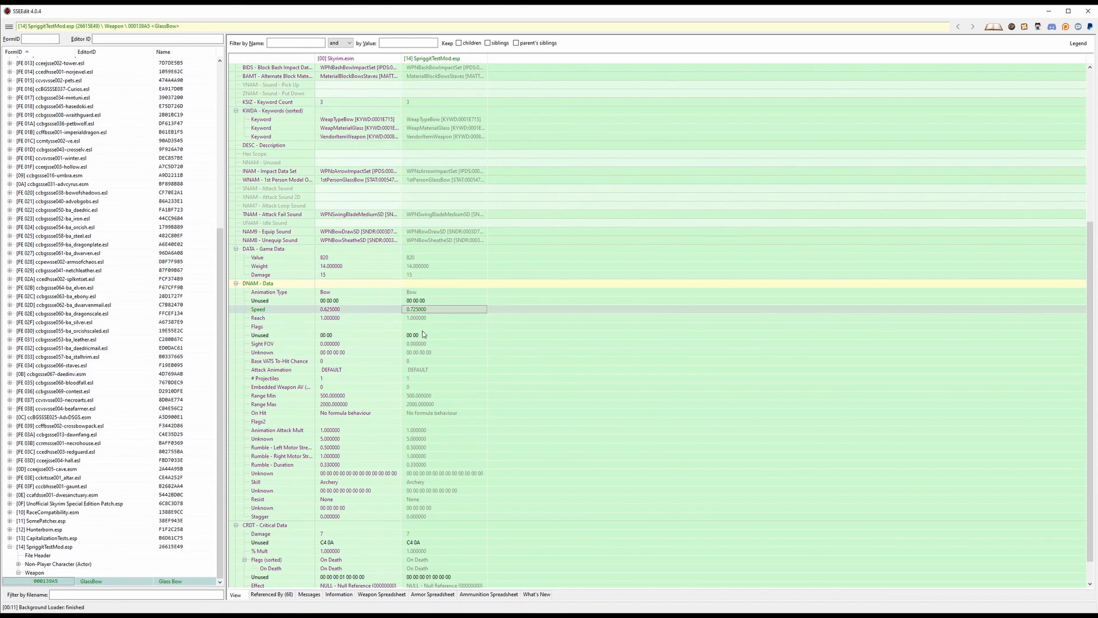
double_click(413, 312)
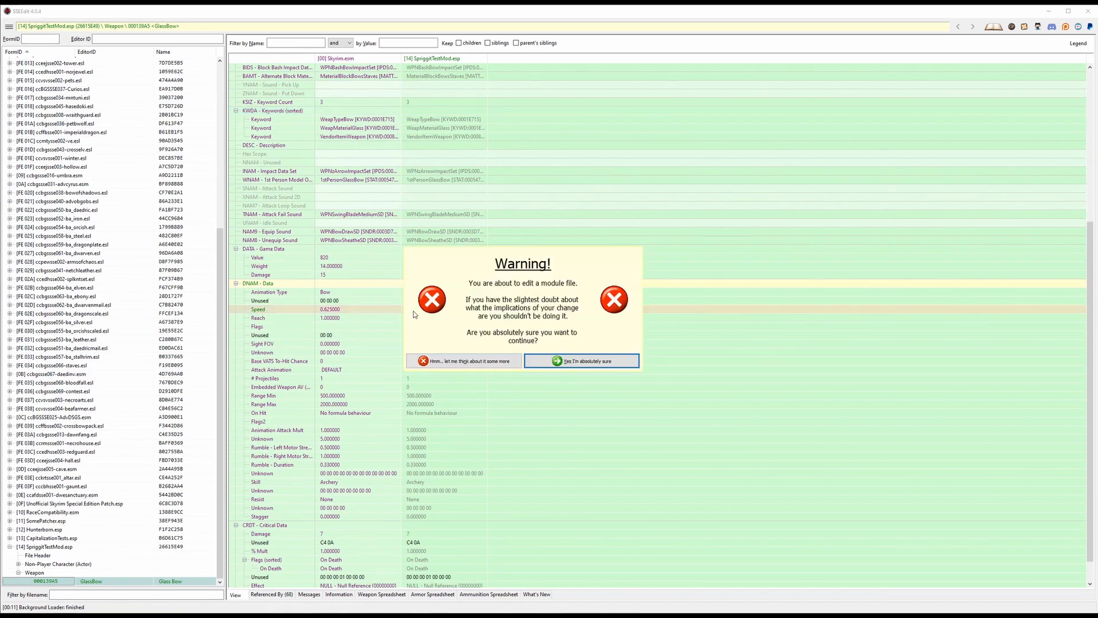
key("Return")
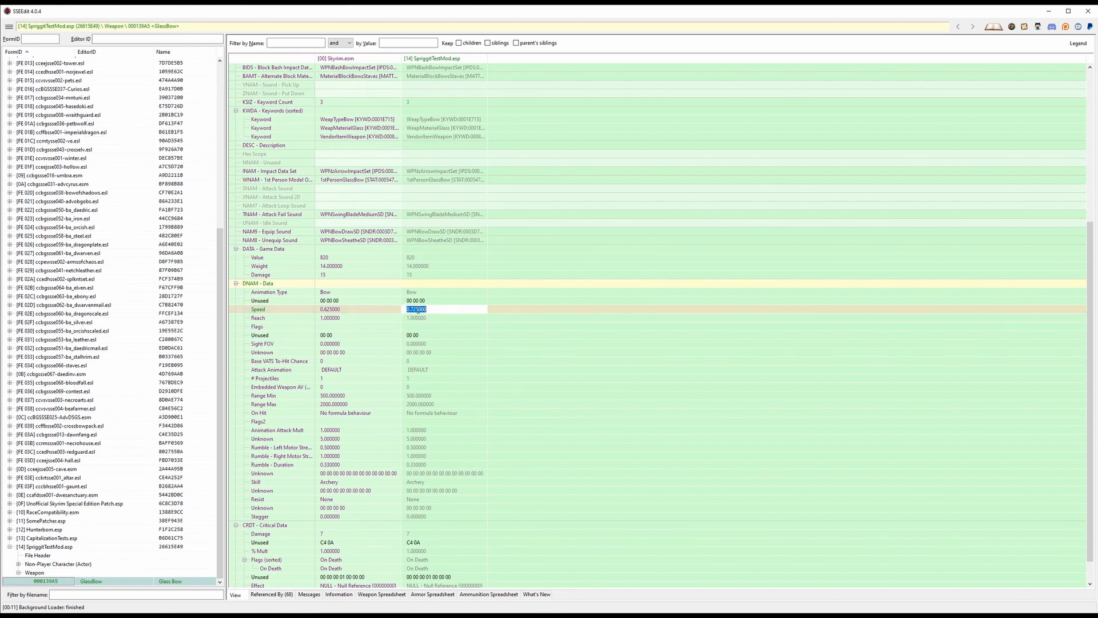
left_click_drag(413, 309, 443, 309)
key("BackSpace")
- Set the GlassBow record's Reach in SpriggitTestMod.esp to 1.1 and save the plugin
left_click(423, 318)
left_click(417, 320)
left_click(409, 318)
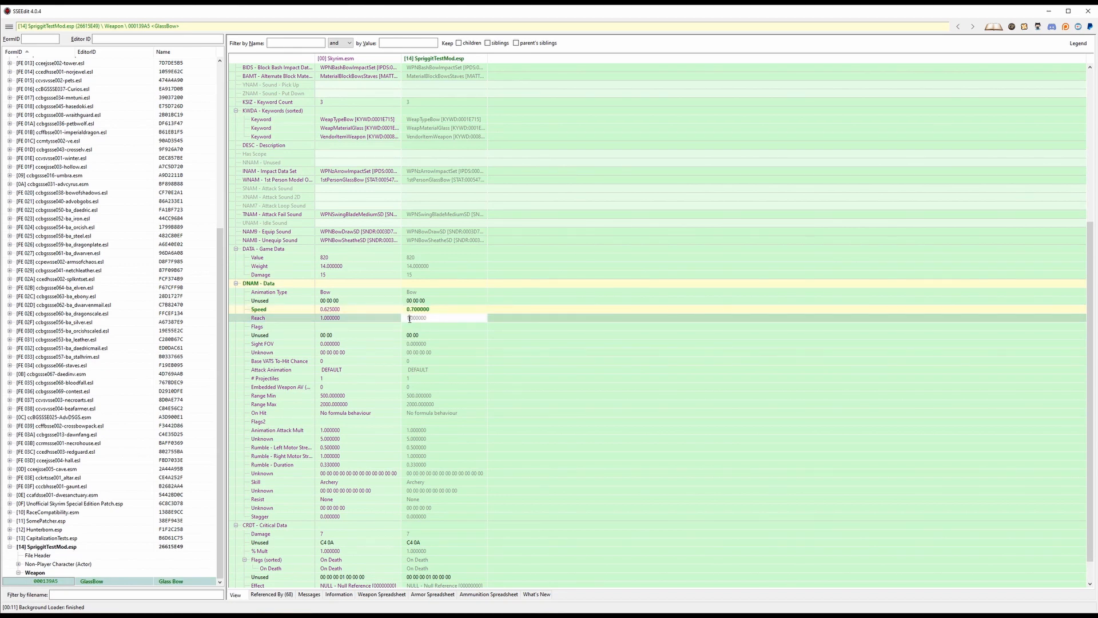
type("1")
key("Return")
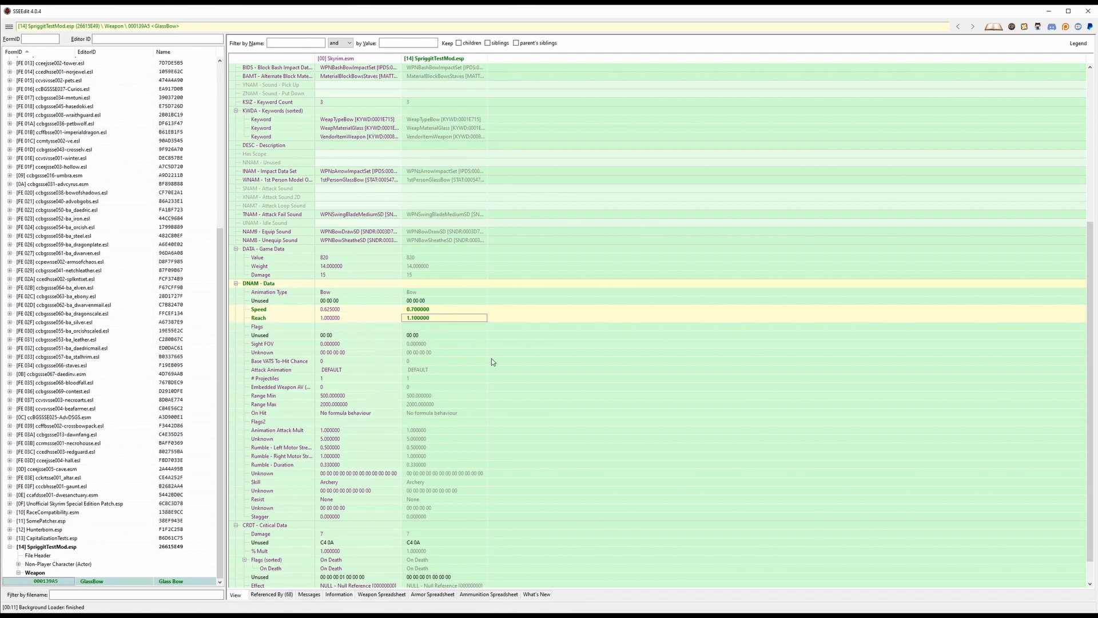
key("ctrl+s")
left_click(607, 452)
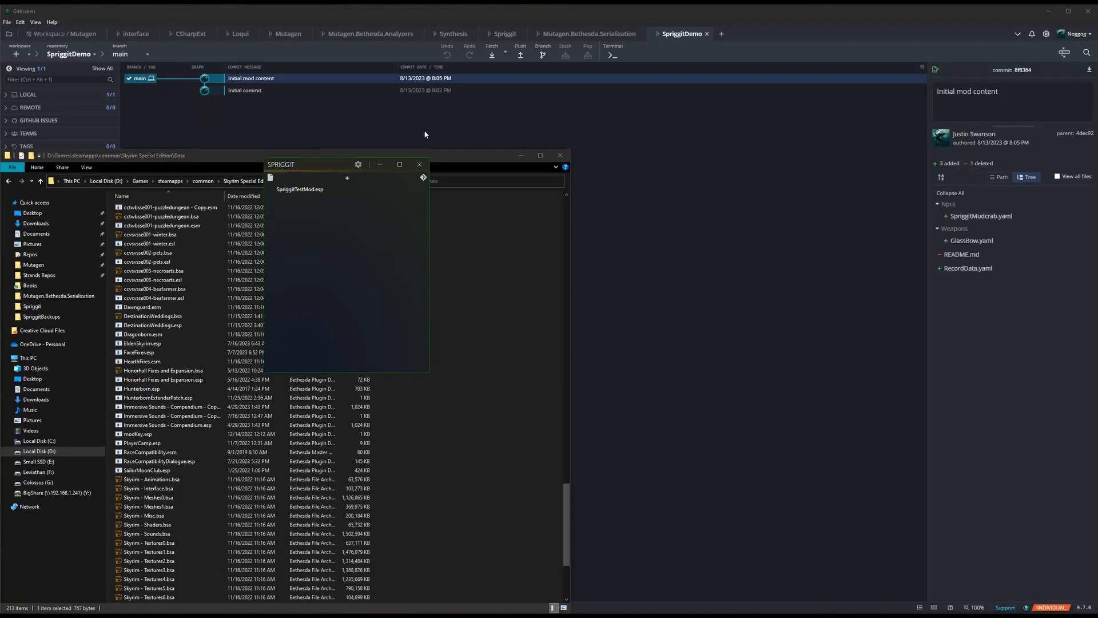
- Sync the edited SpriggitTestMod.esp to Git in Spriggit and return to GitKraken
left_click_drag(484, 158, 0, 131)
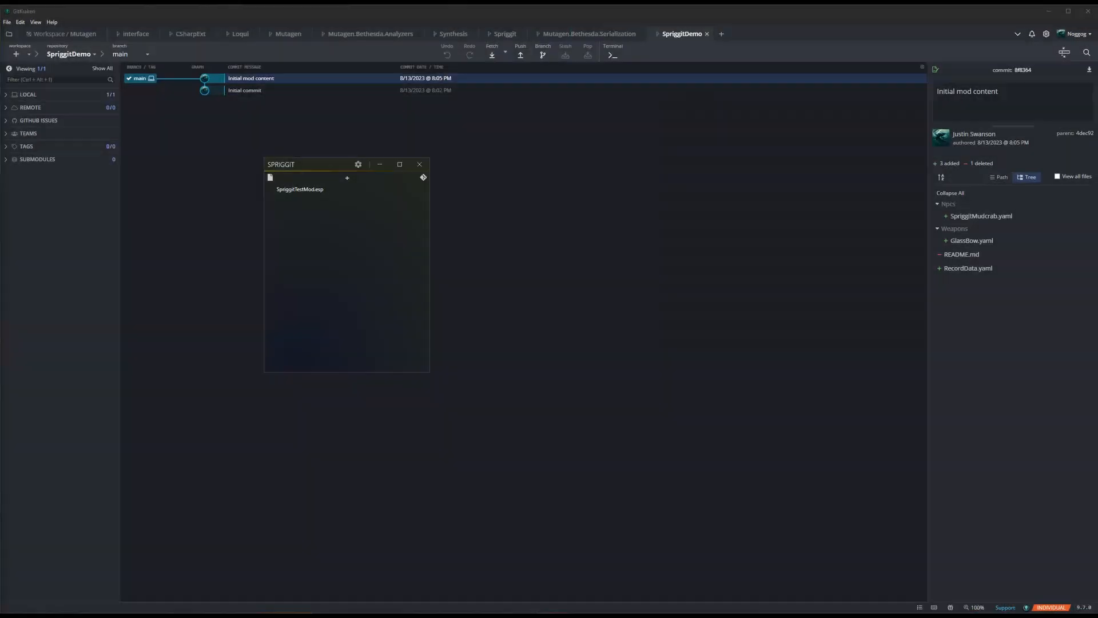
left_click(423, 178)
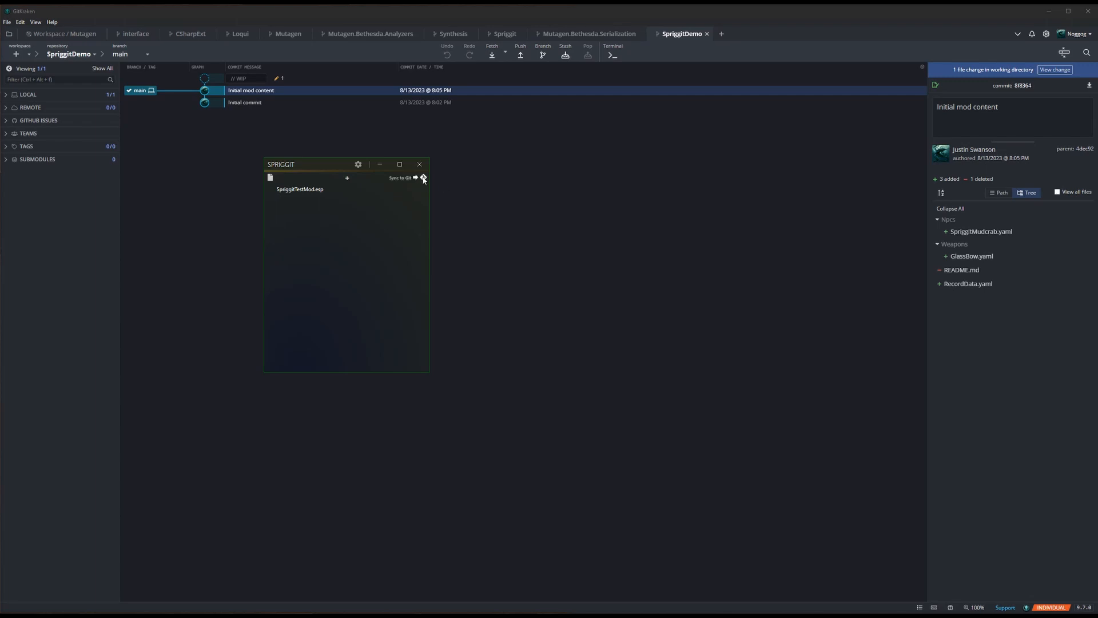
left_click(195, 310)
- Review the uncommitted GlassBow.yaml diff, examining the changed Speed and Reach lines
left_click(277, 80)
left_click(954, 129)
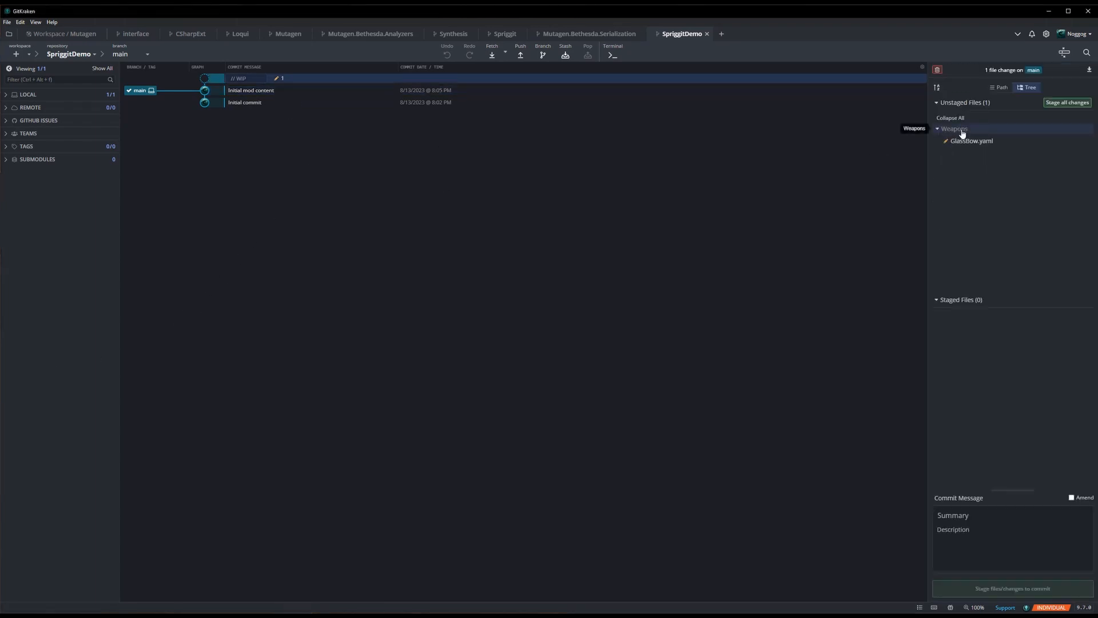
left_click(997, 141)
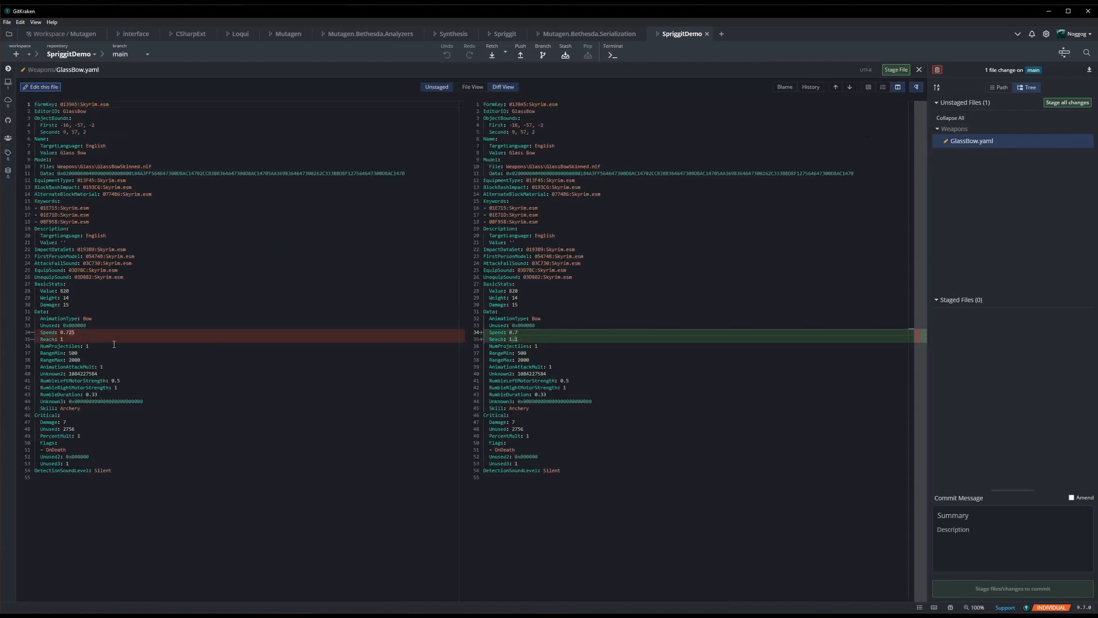
double_click(515, 332)
left_click(517, 339)
- Stage all changes and commit them with the message "Adjusted glass bow speed/reach"
left_click(1068, 102)
left_click(955, 510)
type("A")
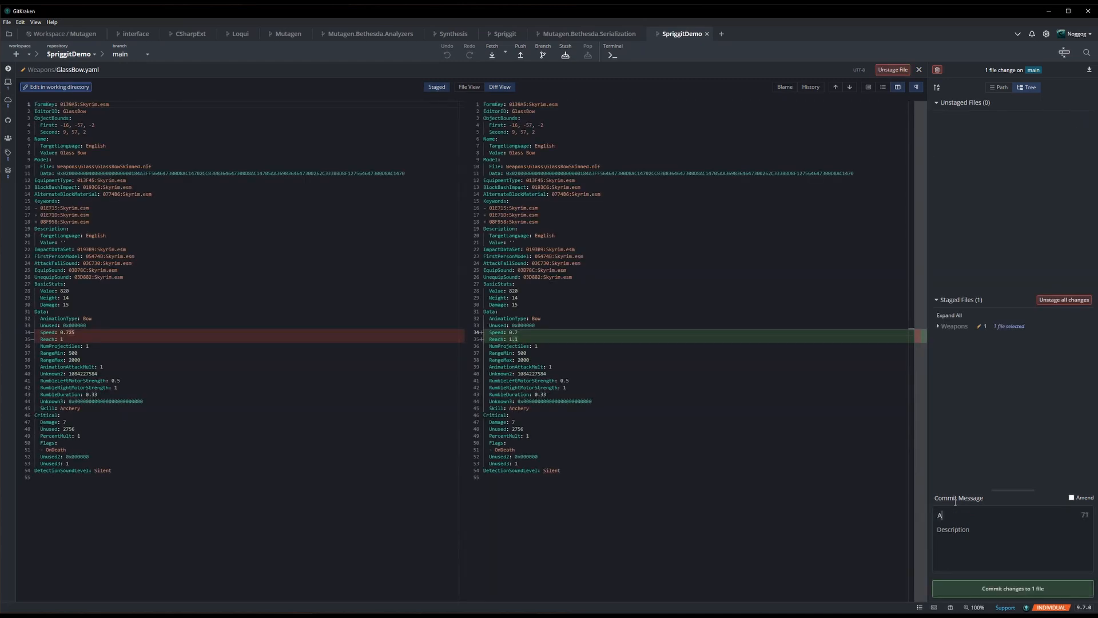
type("djusted glass bow speed/reach")
key("ctrl+Return")
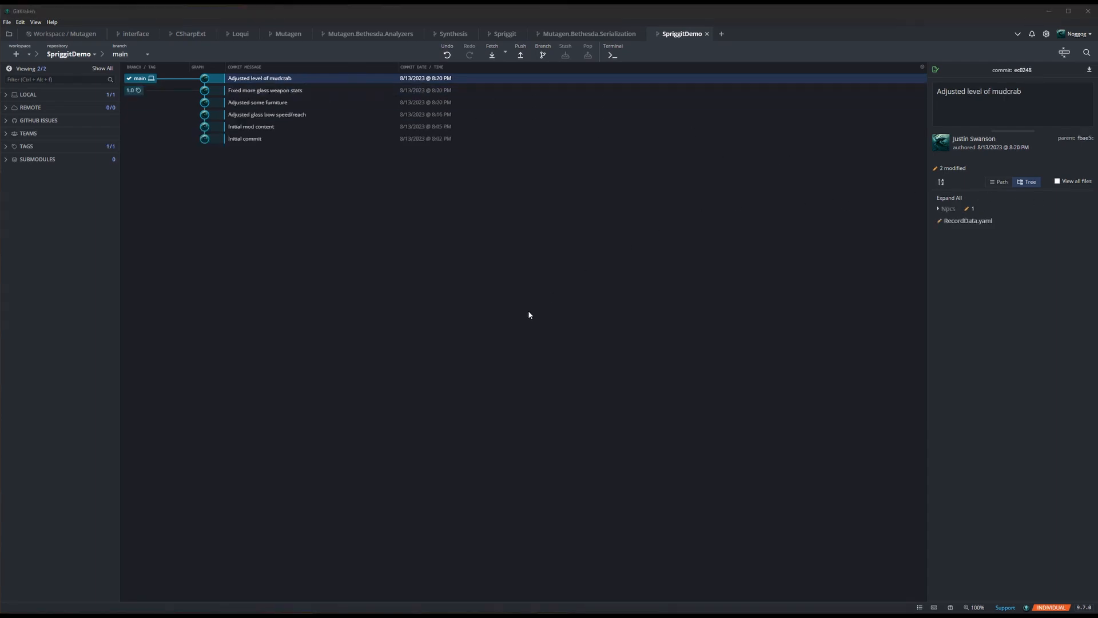
- Review the DweFurnitureHighChair02L.yaml diff in the "Adjusted some furniture" commit and close it
left_click(271, 107)
left_click(951, 208)
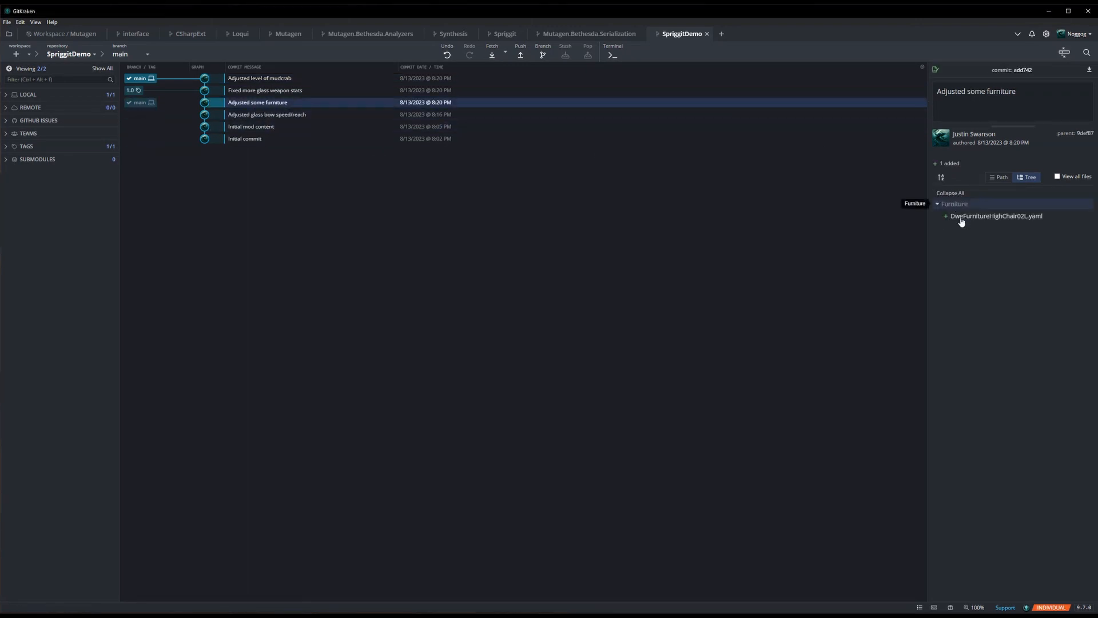
left_click(962, 219)
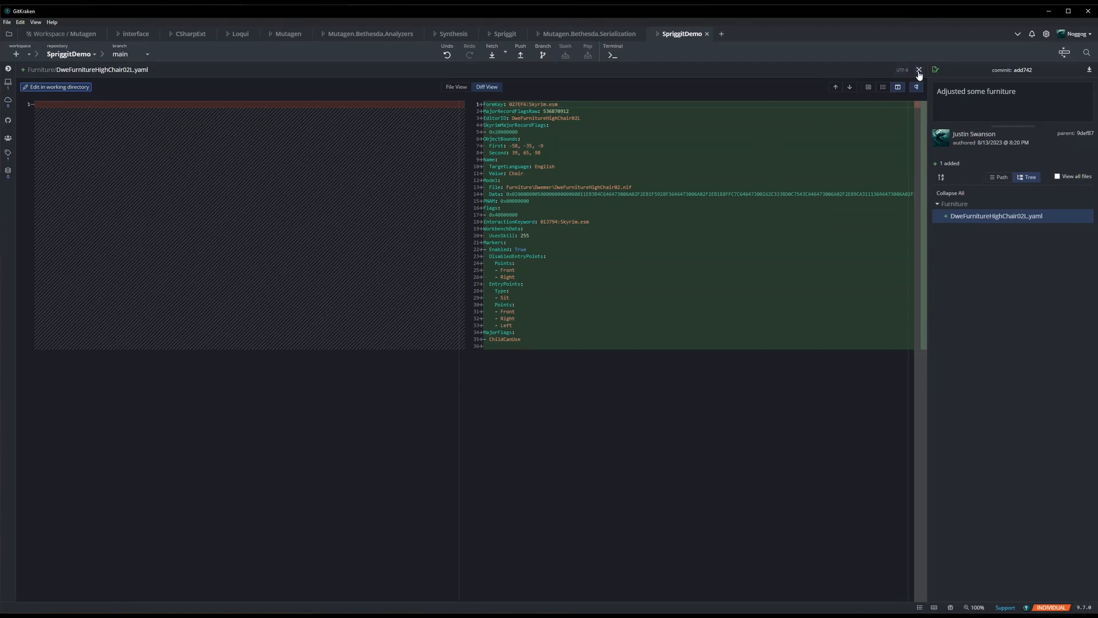
left_click(969, 218)
left_click(989, 223)
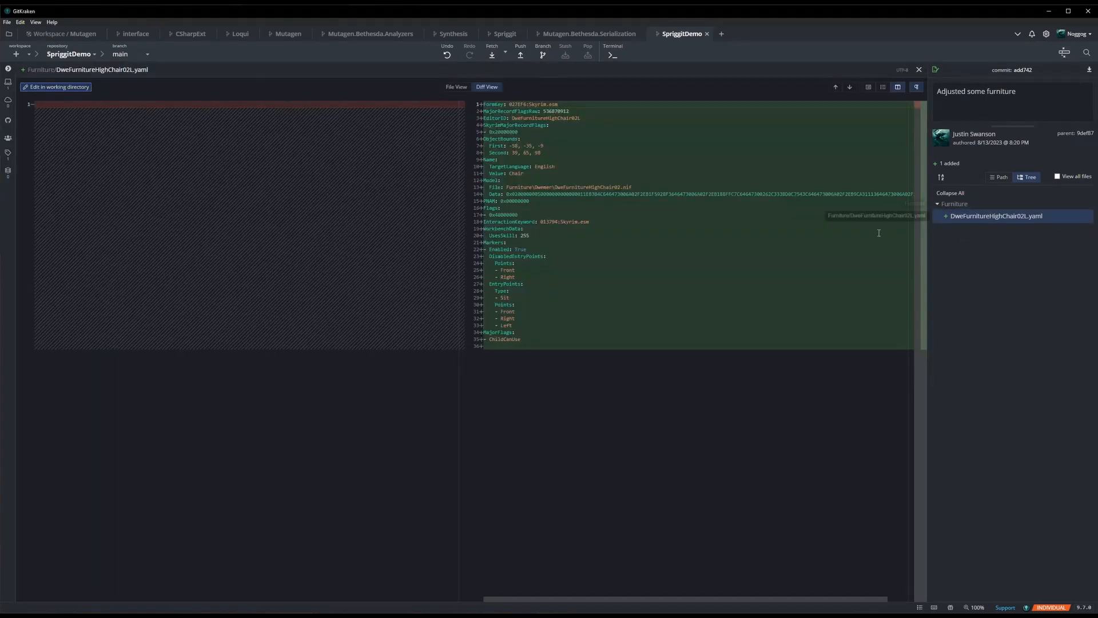
left_click(922, 69)
- Review the GlassMace.yaml diff in the "Fixed more glass weapon stats" commit and close it
left_click(298, 90)
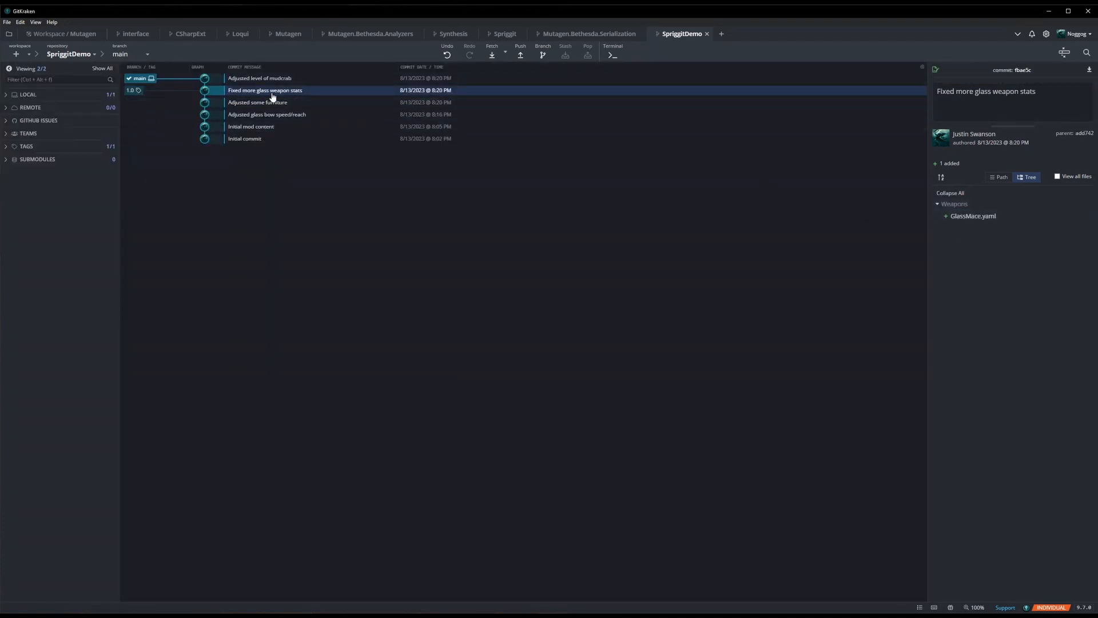
left_click(969, 216)
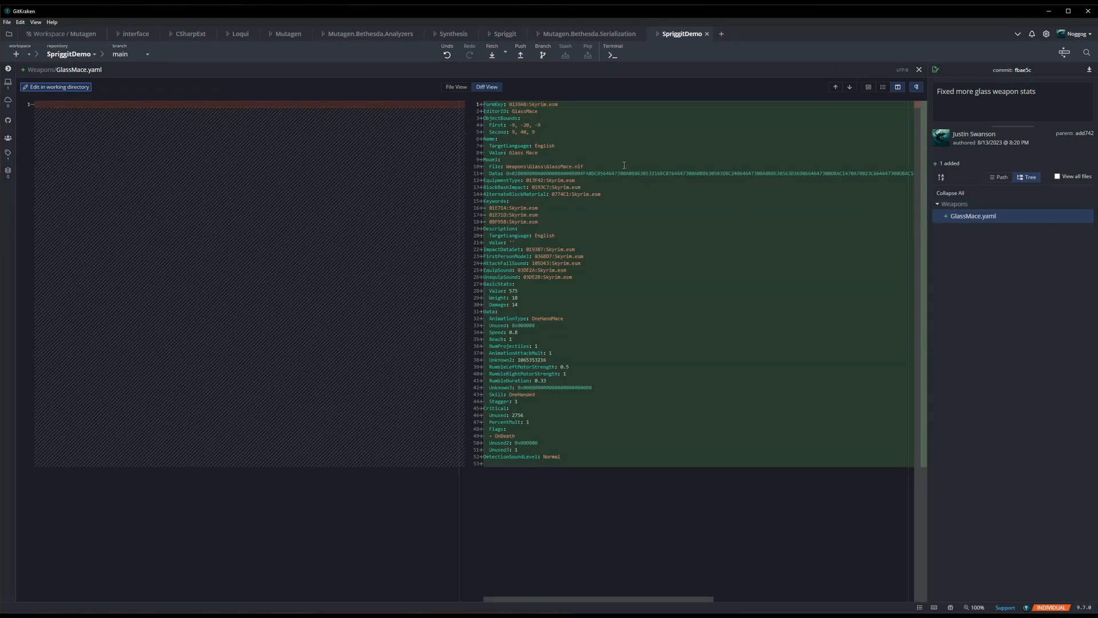
left_click(919, 69)
- Review the SpriggitMudcrab.yaml diff in the "Adjusted level of mudcrab" commit, examining the changed Level line
left_click(295, 79)
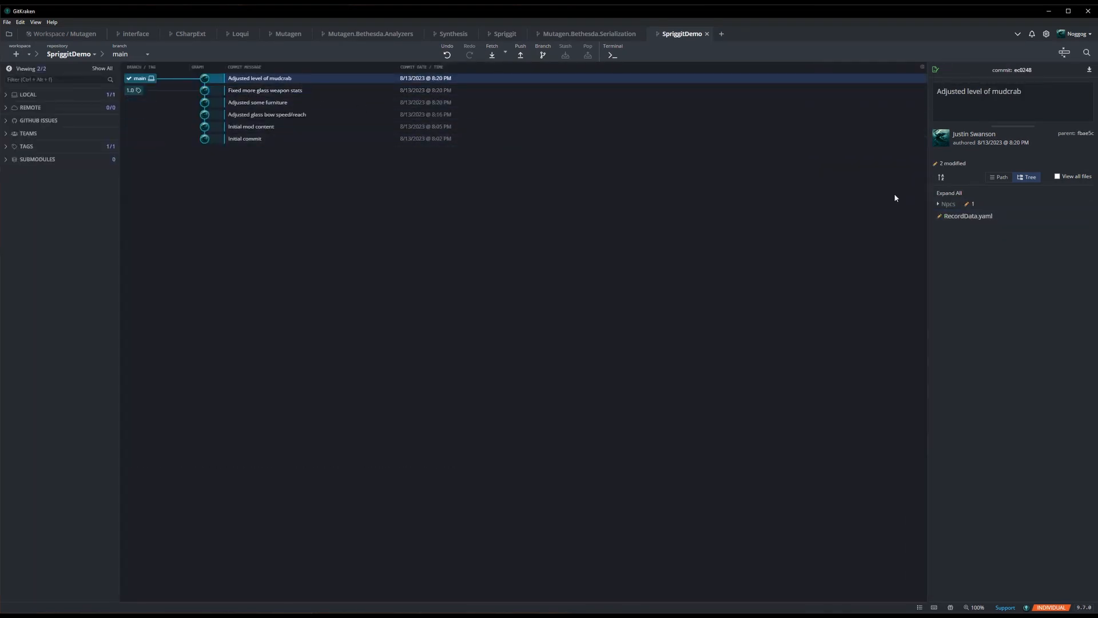
left_click(1002, 208)
left_click(1000, 217)
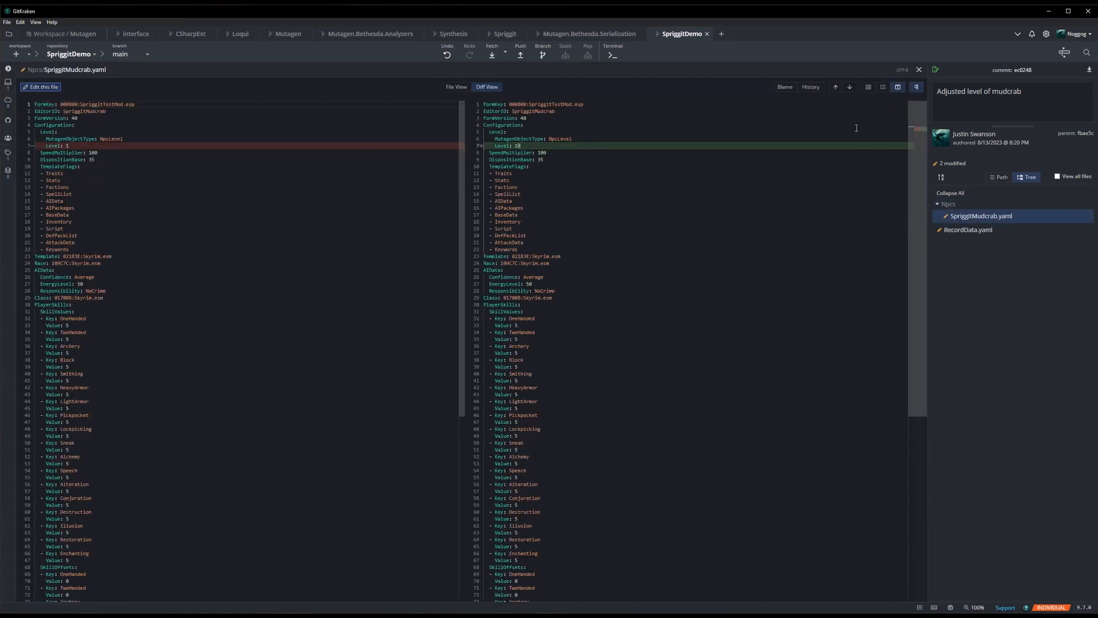
left_click(919, 70)
left_click(269, 104)
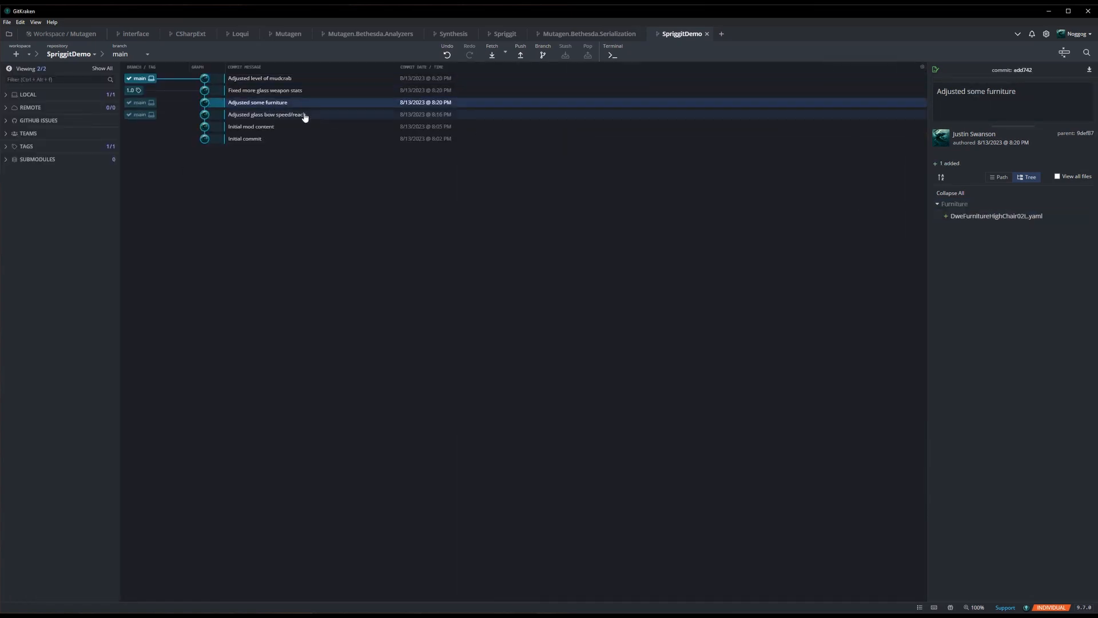
left_click(269, 91)
left_click(258, 102)
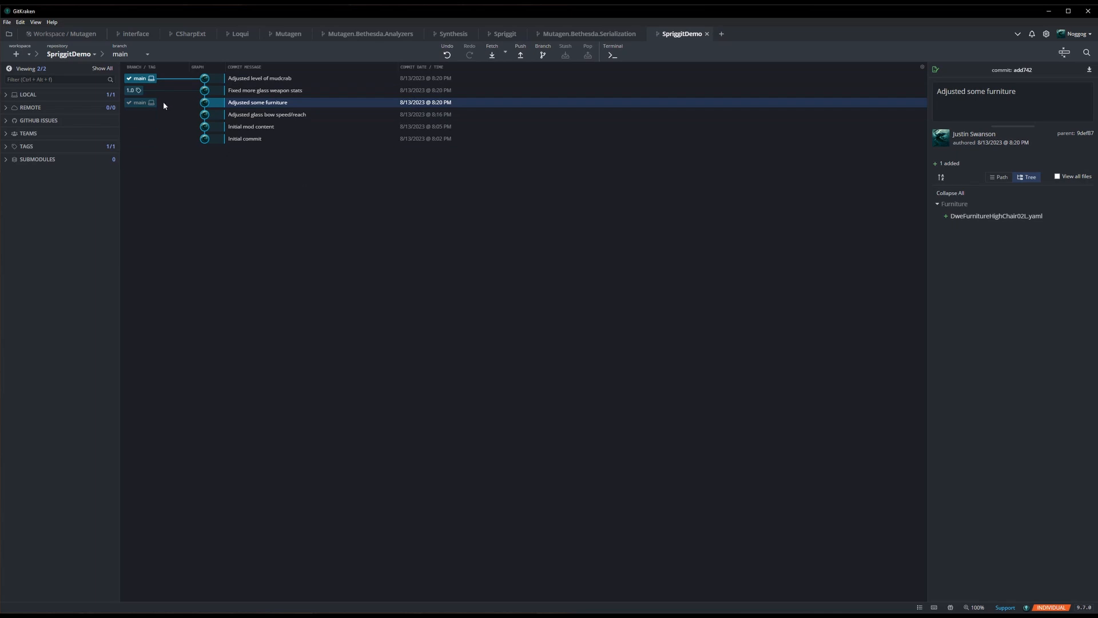
left_click(278, 91)
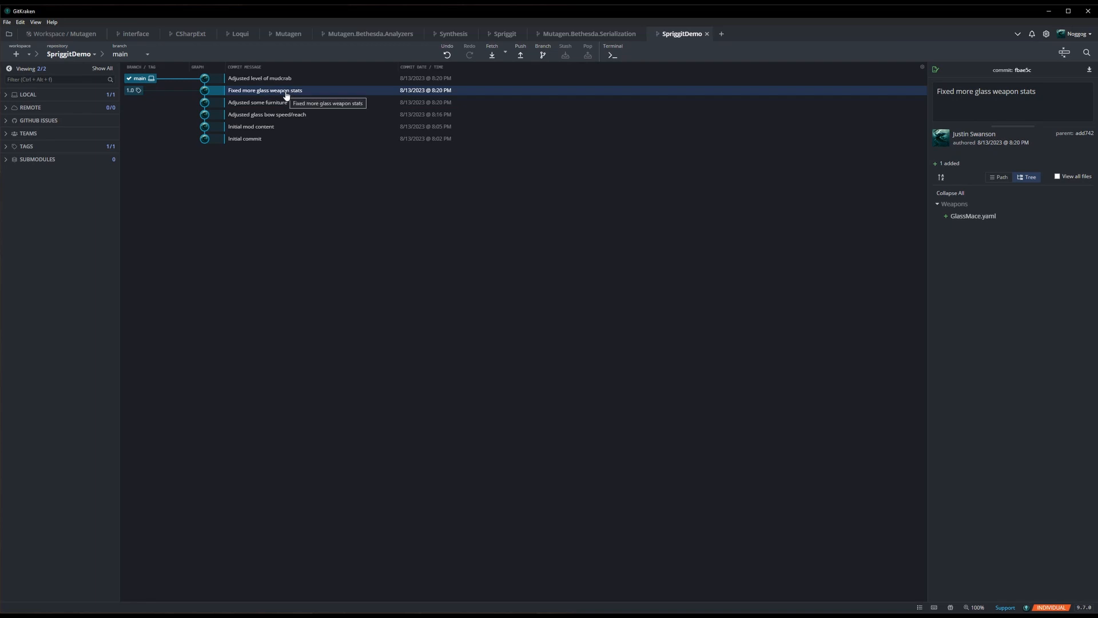
key("Up")
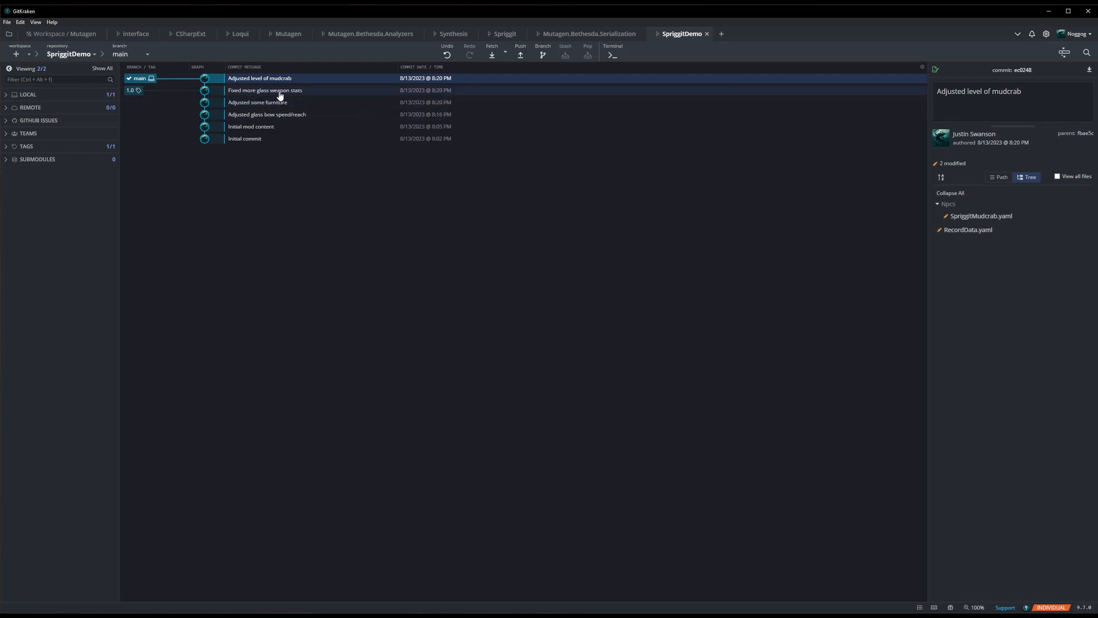
- Create a branch named "jumpback" at the "Fixed more glass weapon stats" commit
right_click(280, 94)
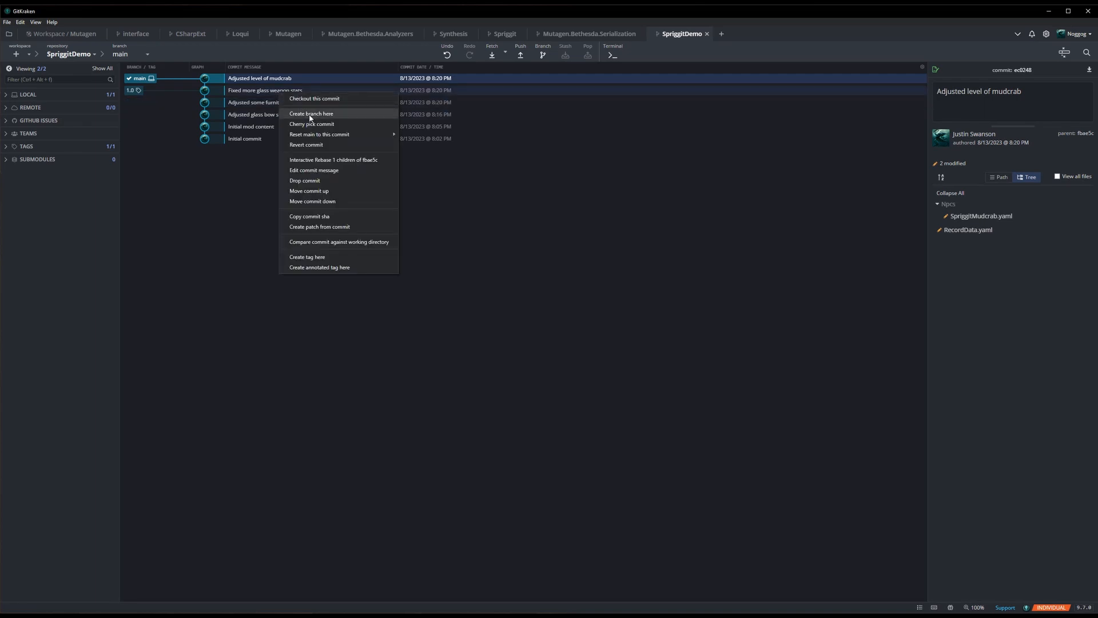
left_click(310, 115)
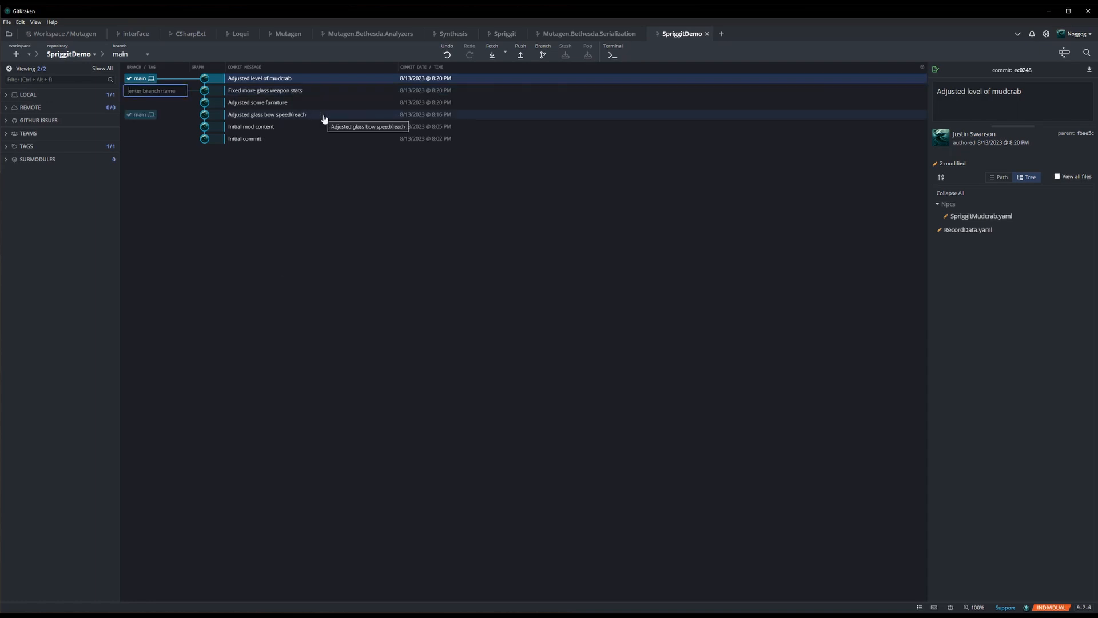
type("jum")
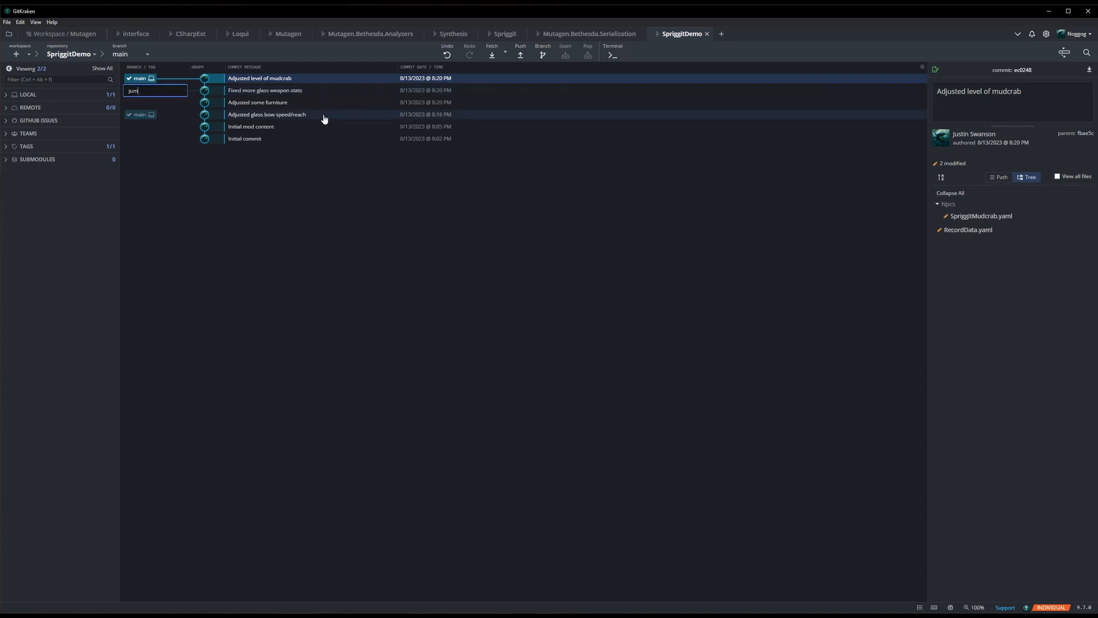
type("pback")
key("Return")
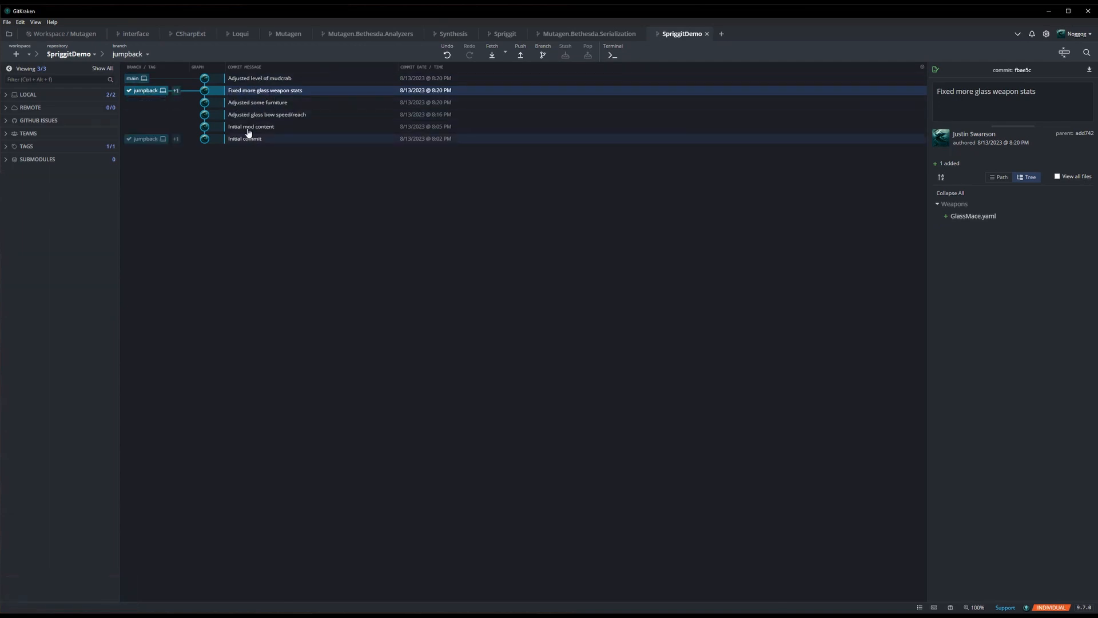
- Switch to File Explorer, open SpriggitMudcrab.yaml from the Npcs folder in Notepad++, and examine its Level line
key("alt+Tab")
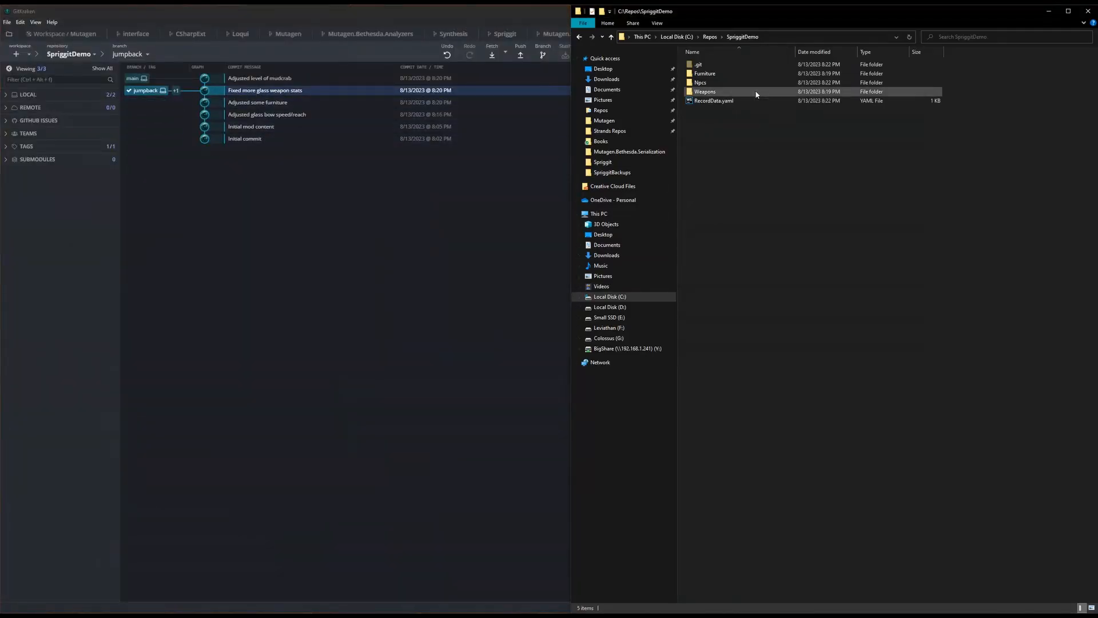
double_click(711, 83)
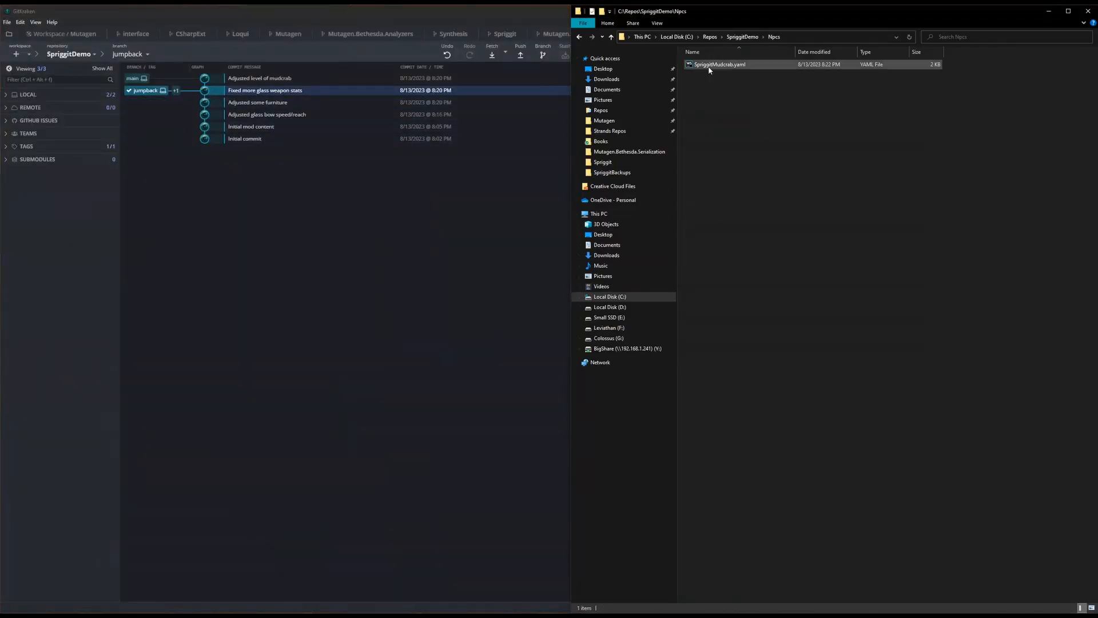
right_click(708, 65)
left_click(626, 121)
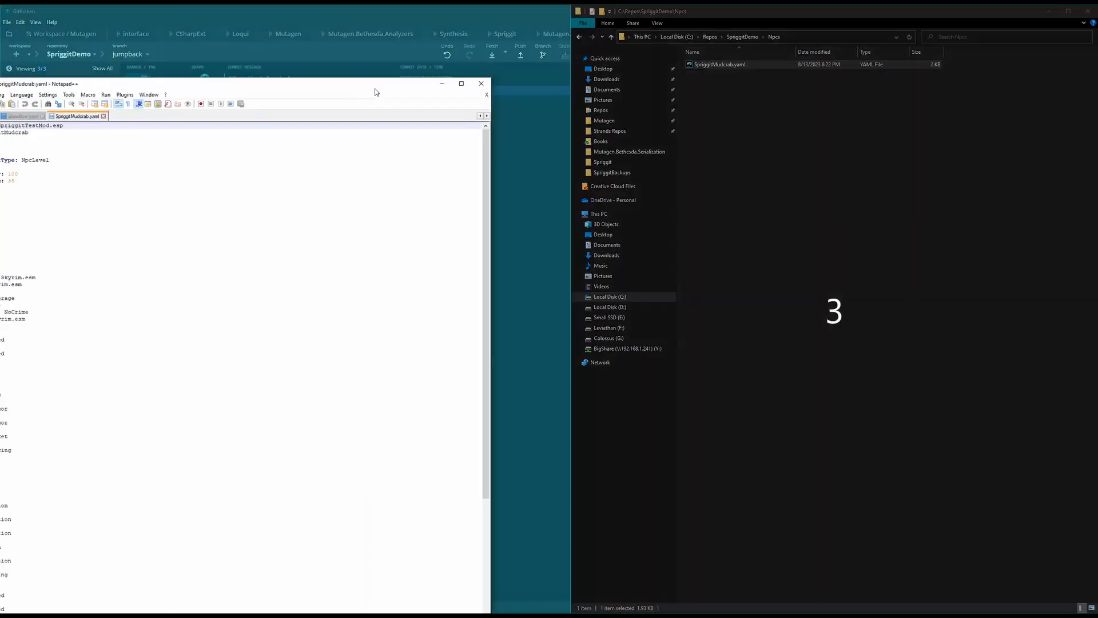
left_click_drag(376, 92, 366, 95)
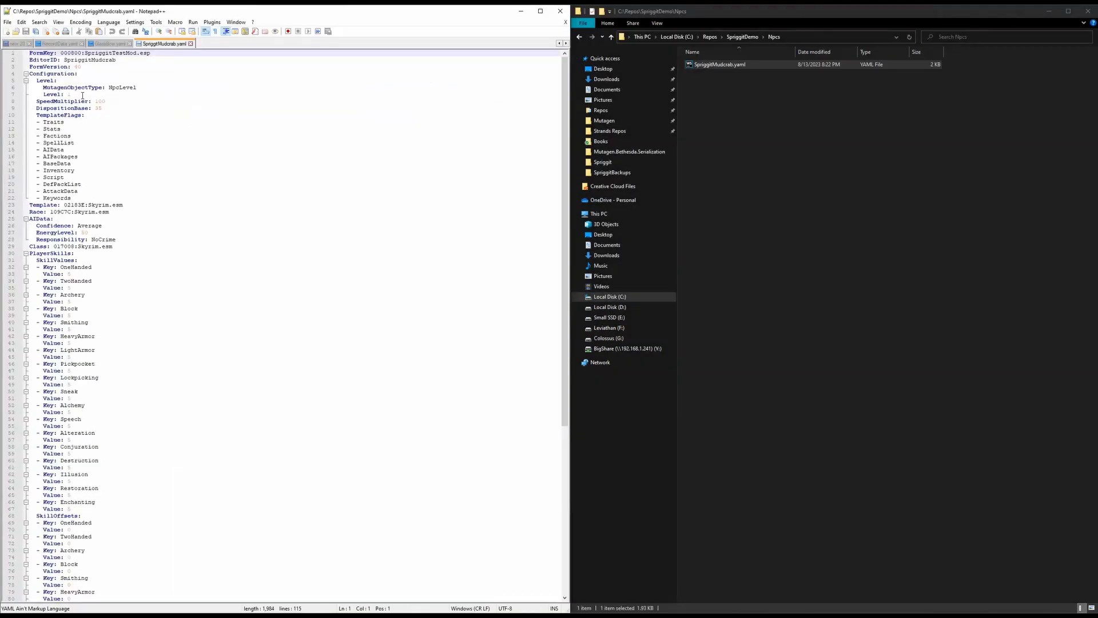
left_click_drag(83, 95, 43, 93)
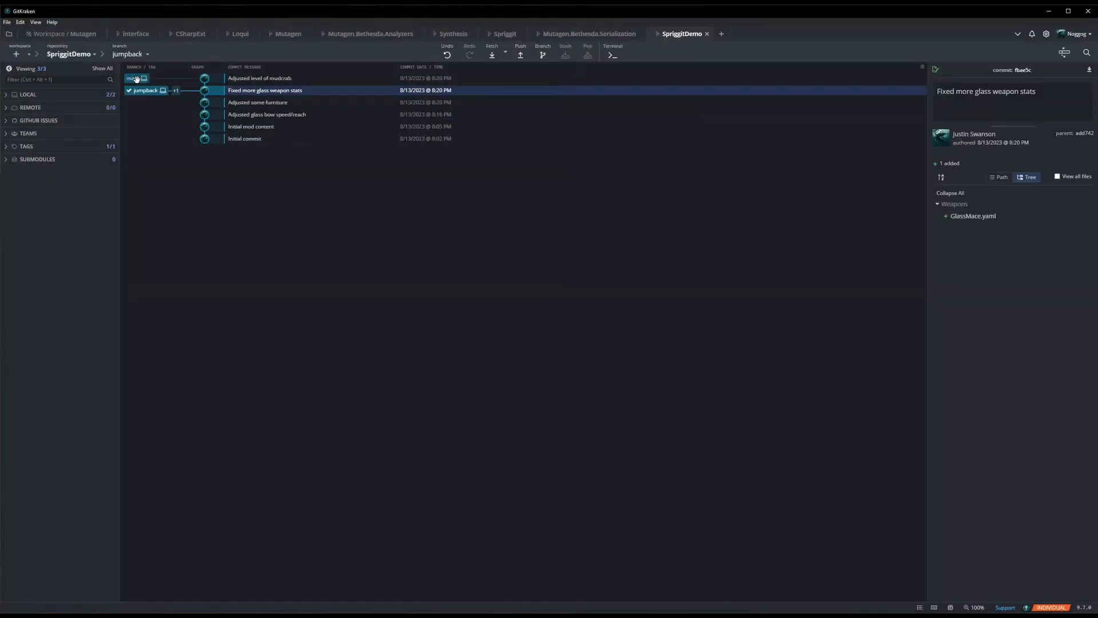
- Check out the main branch in GitKraken and compare the Level line of SpriggitMudcrab.yaml reloaded in Notepad++
double_click(136, 79)
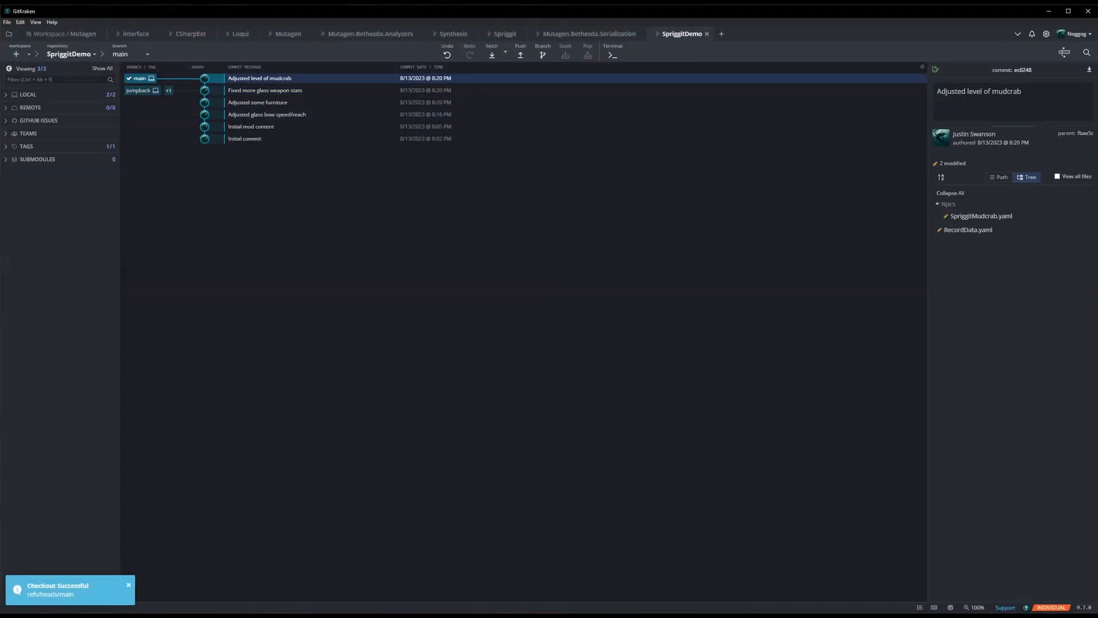
key("alt+Tab")
left_click(544, 348)
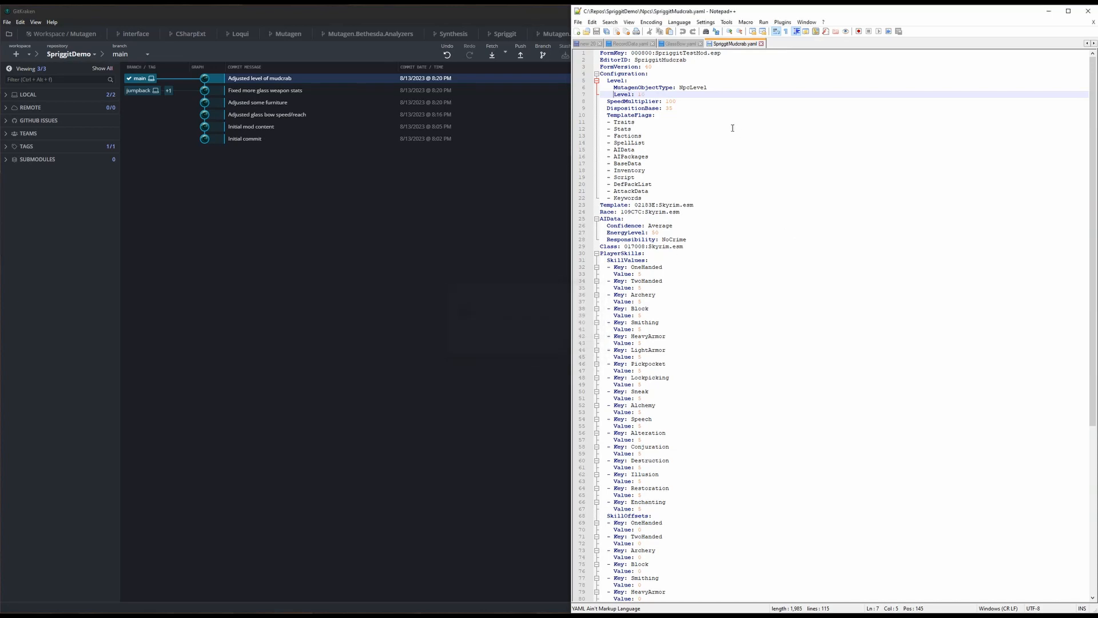
left_click(650, 94, "shift")
- Check out jumpback in GitKraken, reset it to the "Adjusted glass bow speed/reach" commit, and return to the main branch
left_click(472, 190)
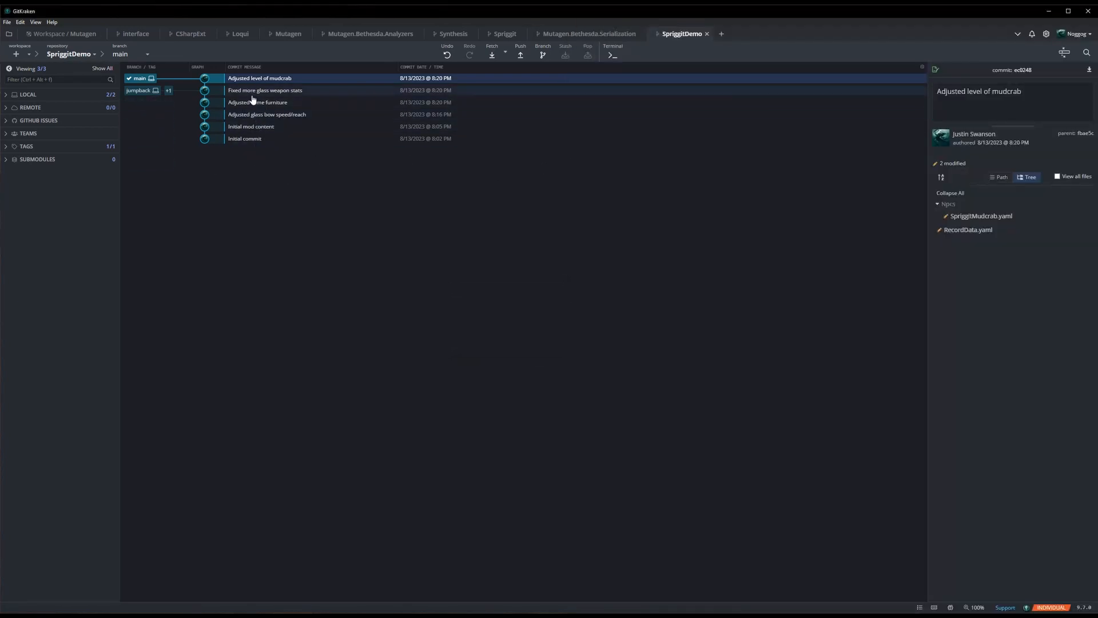
double_click(139, 90)
right_click(243, 120)
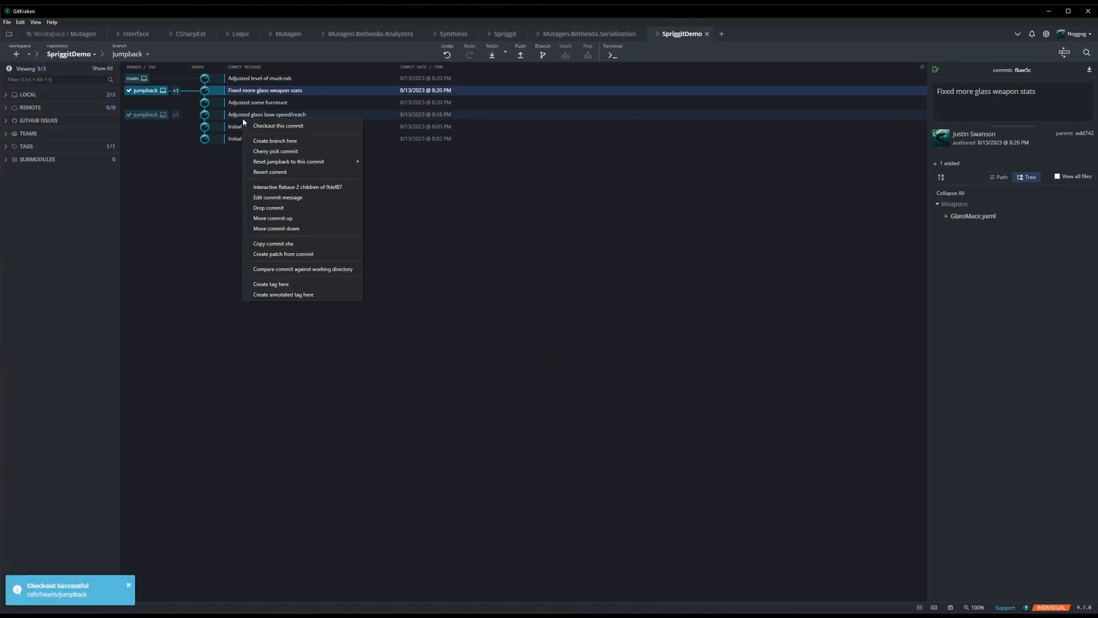
mouse_move(356, 163)
left_click(400, 179)
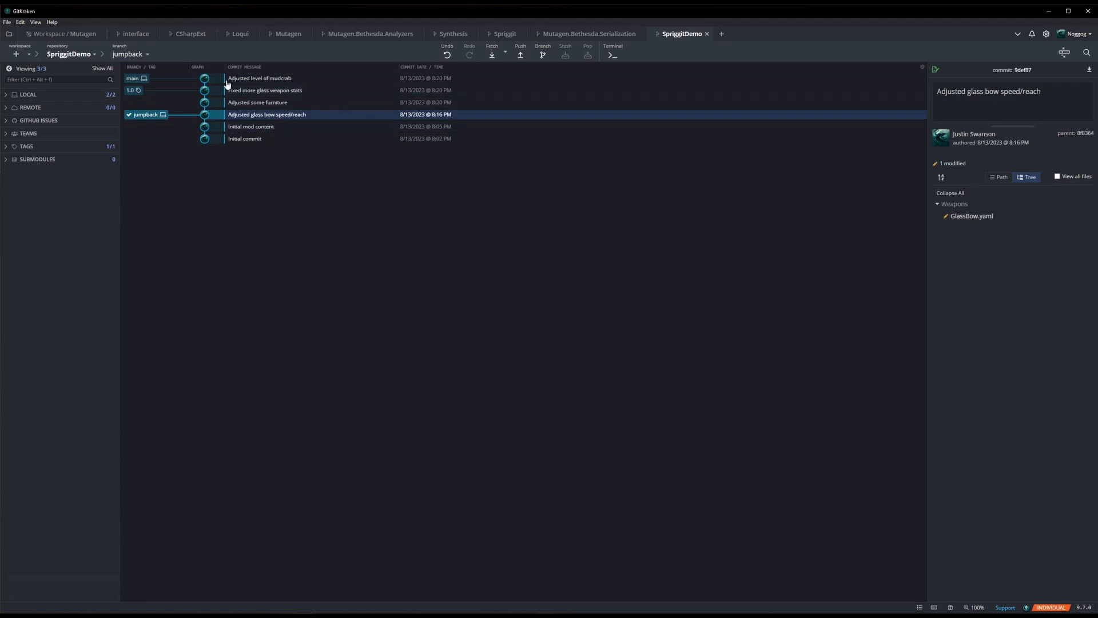
double_click(136, 77)
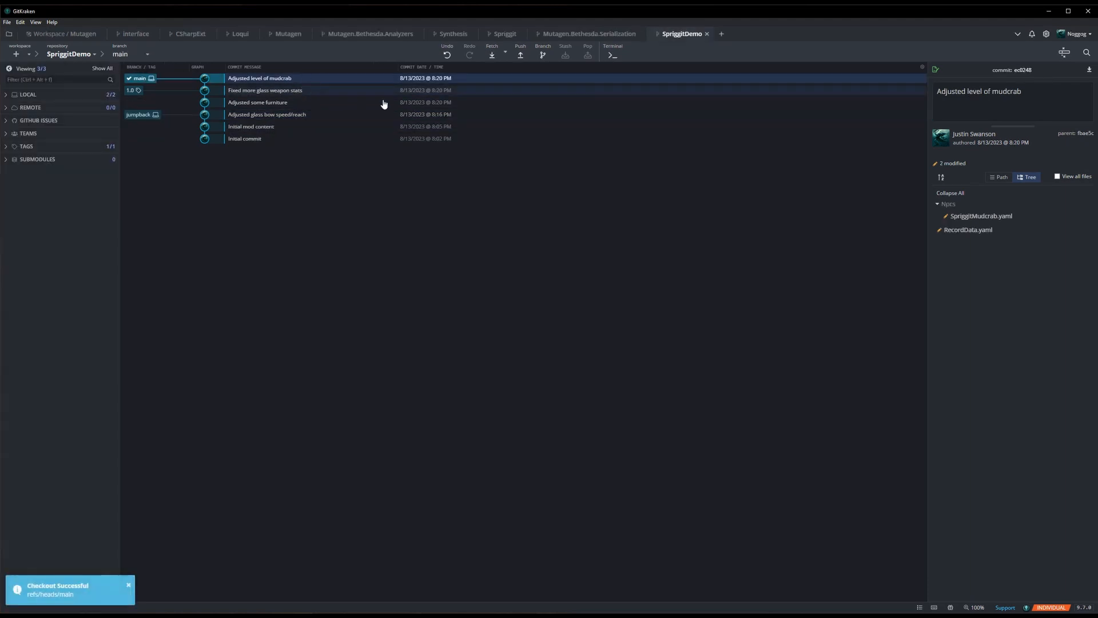
key("alt+Tab")
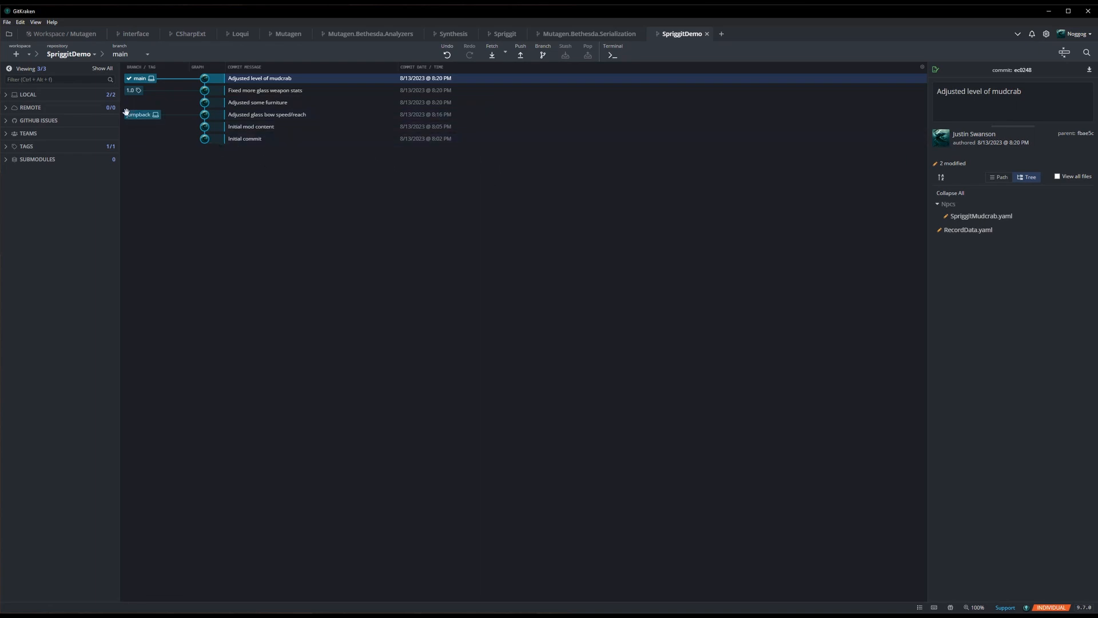
- Create a public GitHub remote named SpriggitDemo under the Mutagen-Modding account and push the local refs
left_click(110, 107)
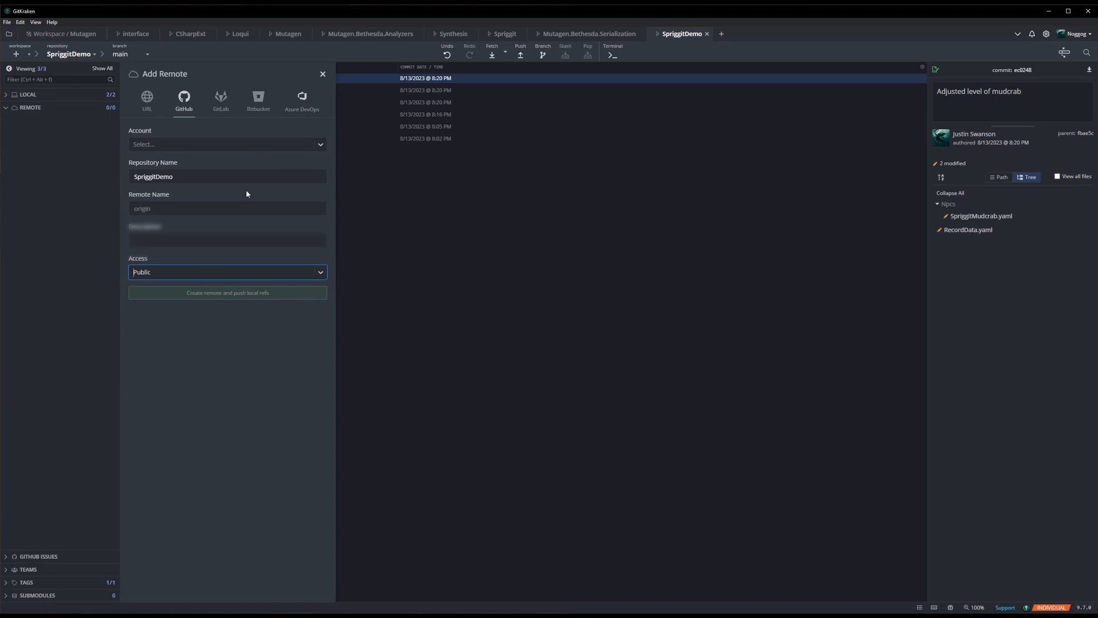
left_click(324, 144)
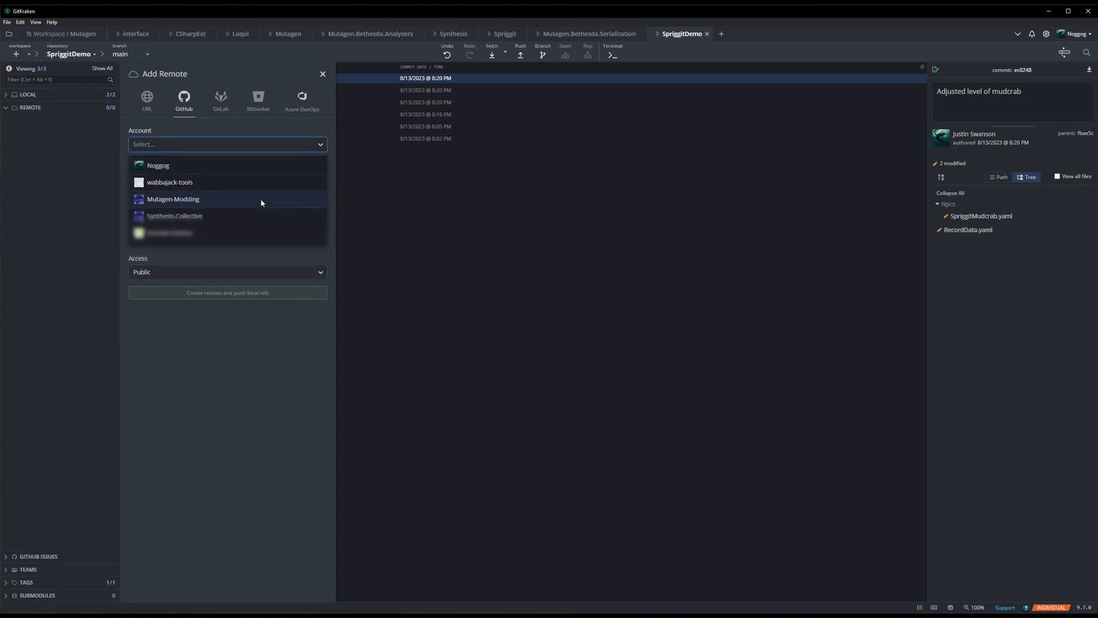
left_click(189, 199)
left_click(158, 179)
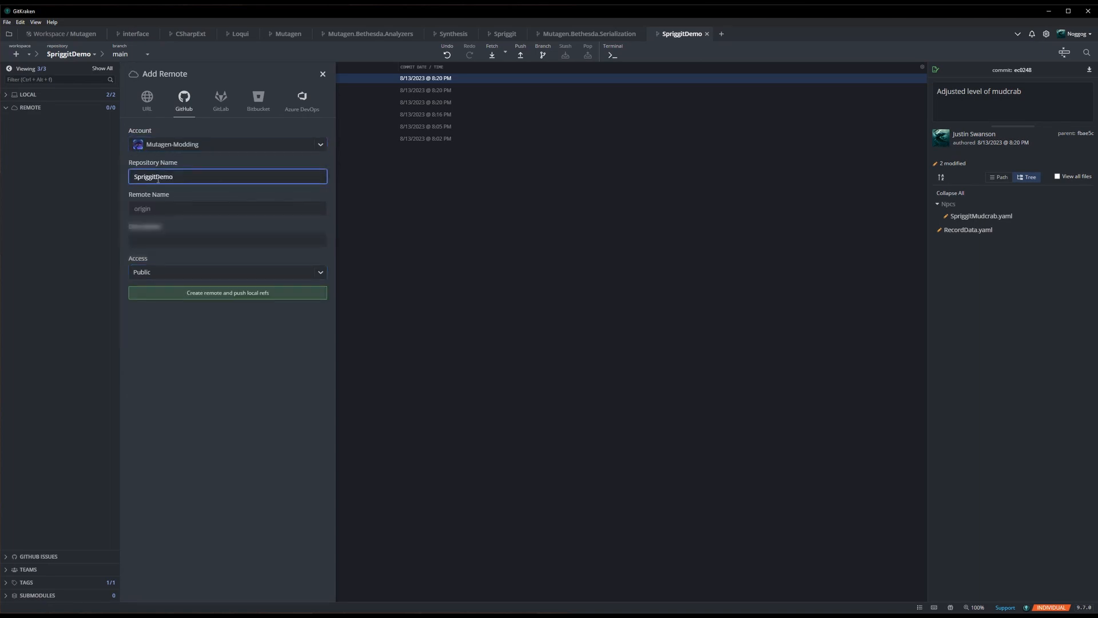
key("ctrl+a")
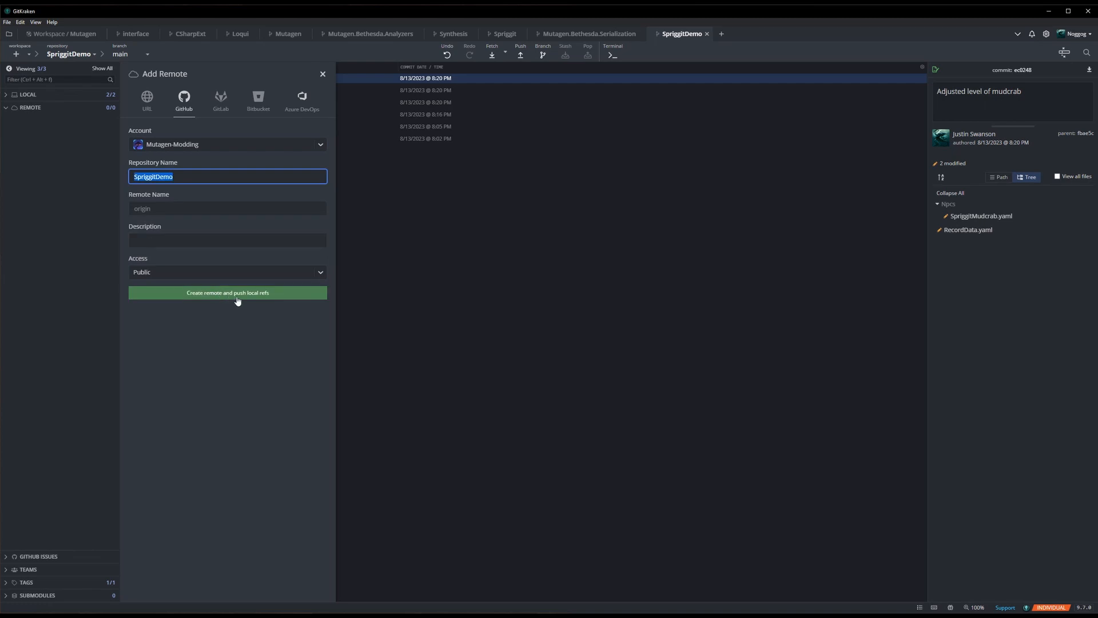
left_click(238, 299)
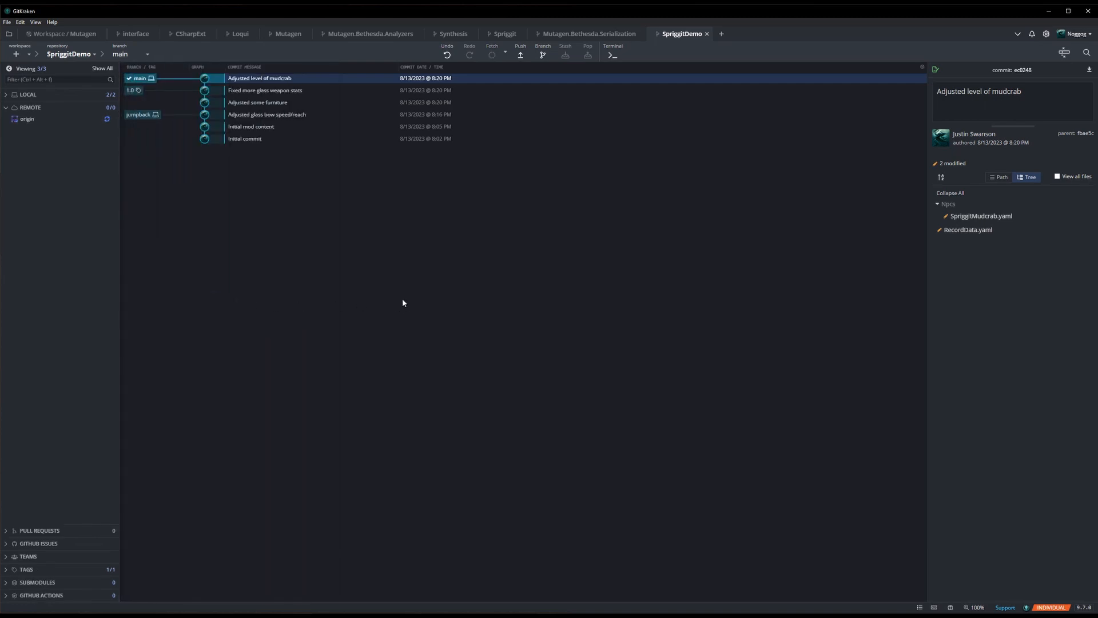
- View the origin remote on GitHub in the browser and examine SpriggitMudcrab.yaml in the Npcs folder
right_click(92, 119)
left_click(135, 169)
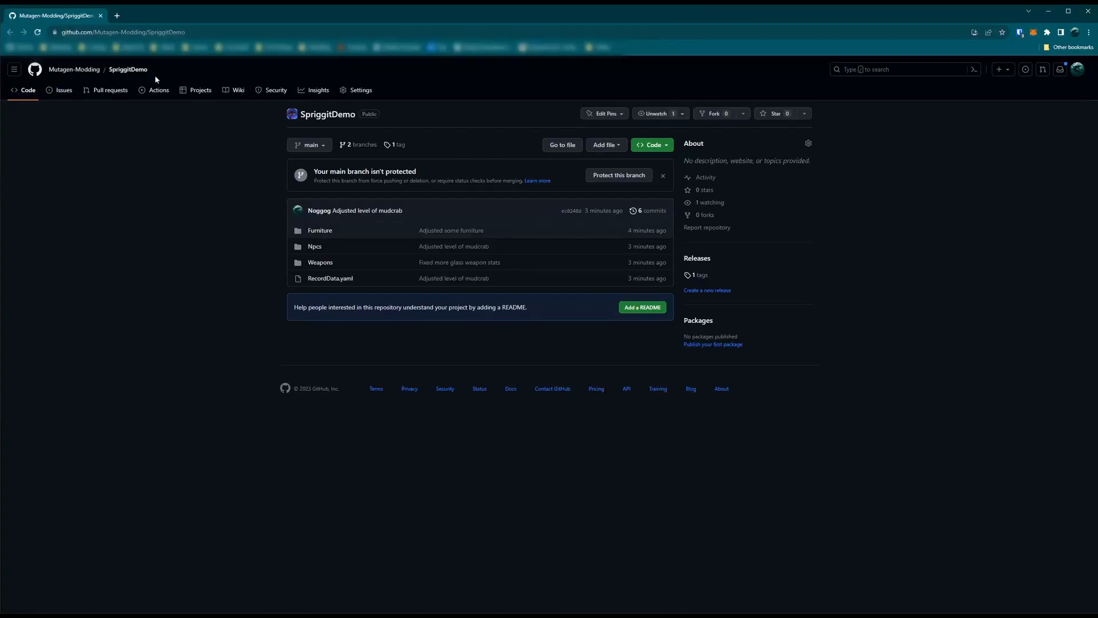
left_click(314, 249)
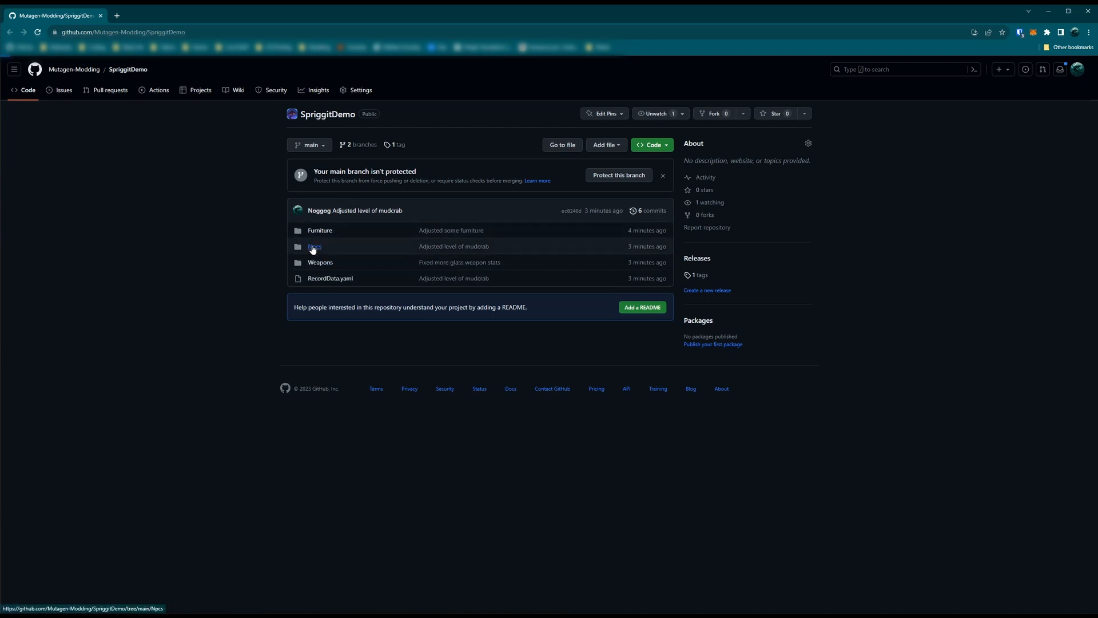
left_click(191, 203)
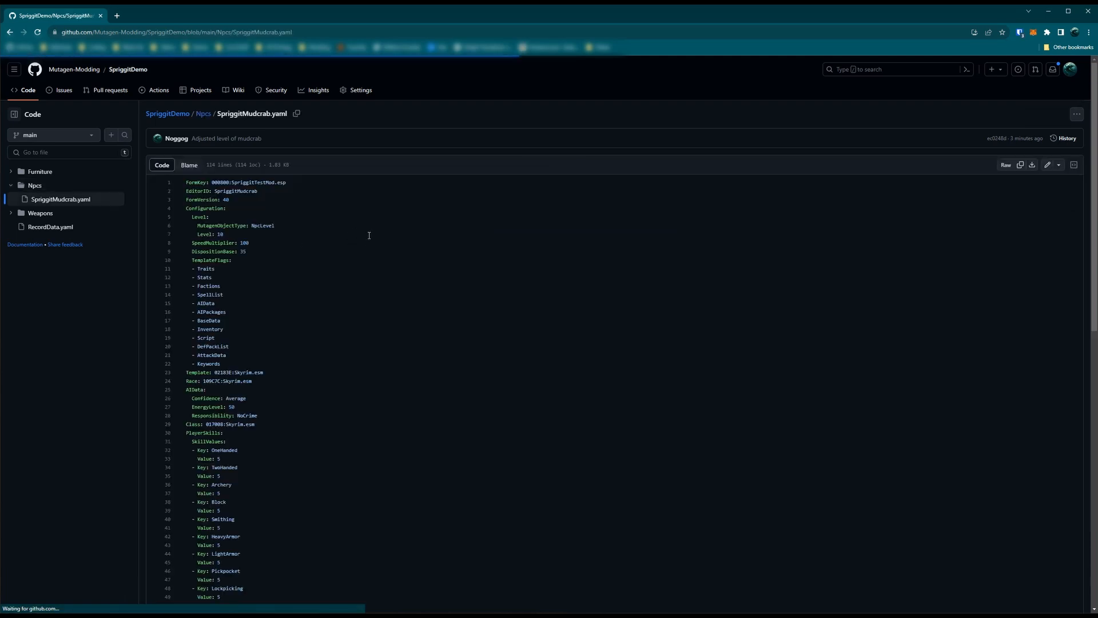
- Examine the mudcrab's Level line in SpriggitMudcrab.yaml and the main branch's commit history on GitHub
left_click_drag(369, 236, 193, 233)
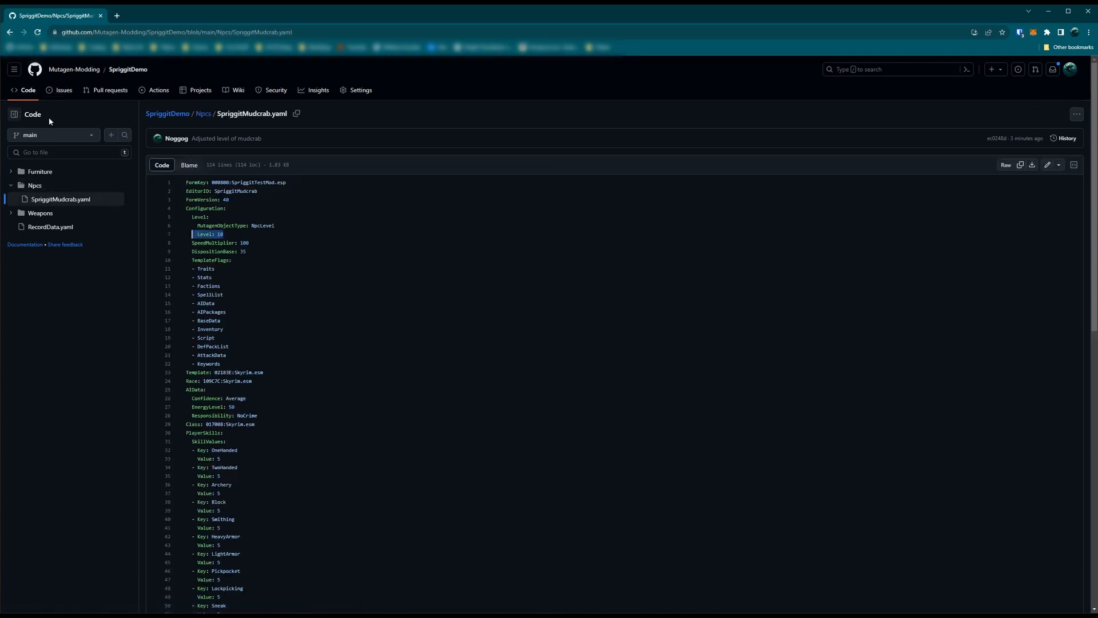
left_click(26, 91)
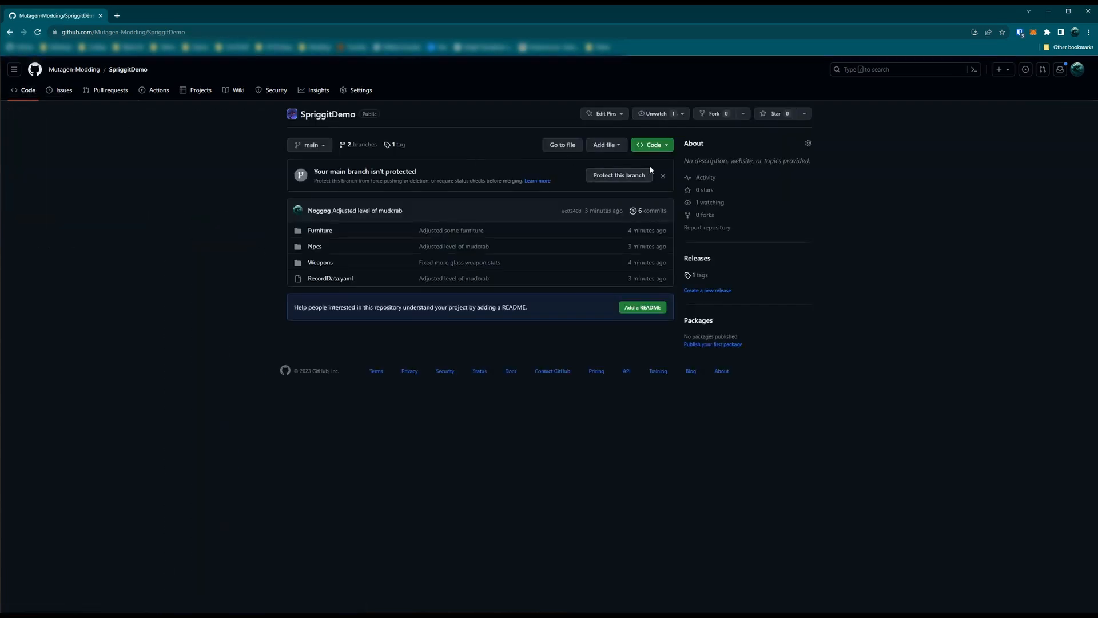
left_click(654, 211)
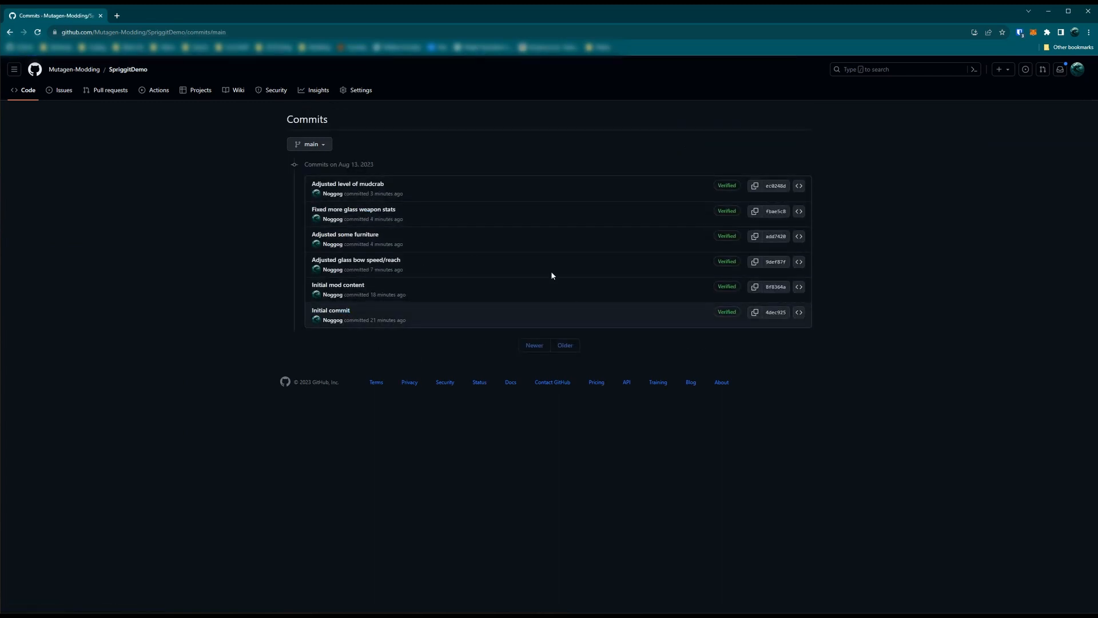
- Switch to GitKraken and inspect the "Fixed more glass weapon stats" and "Adjusted level of mudcrab" commits
key("alt+Tab")
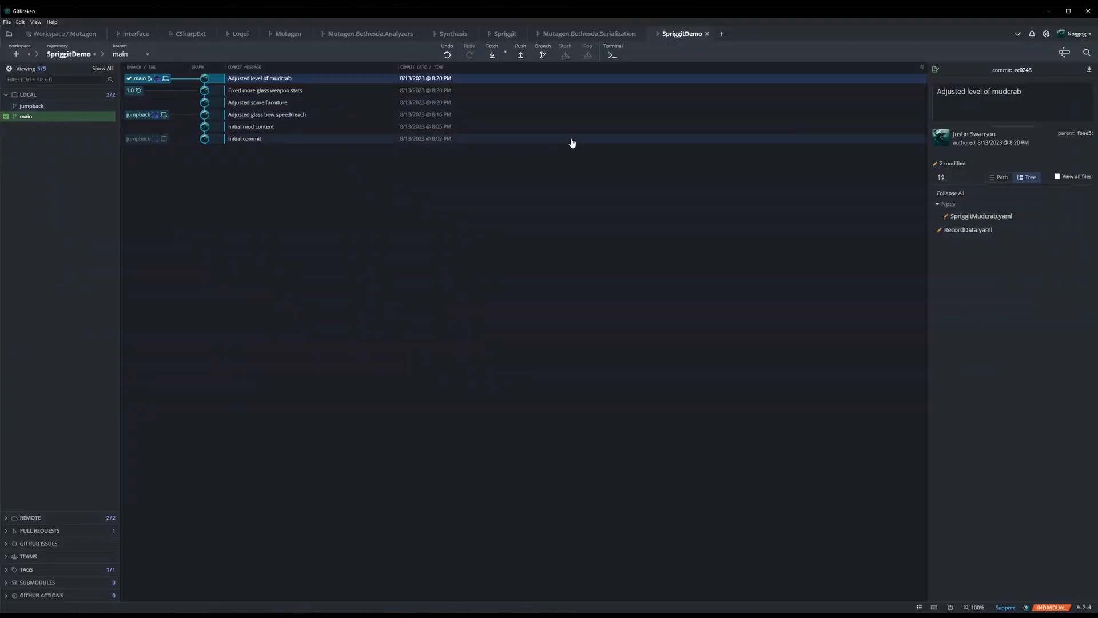
left_click(272, 92)
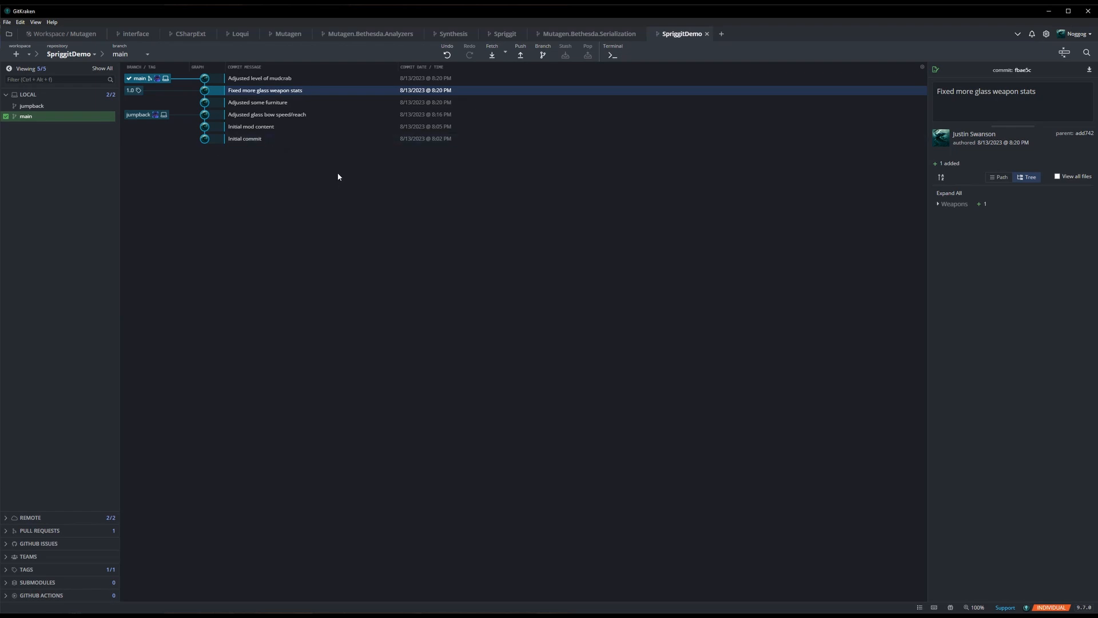
left_click(180, 81)
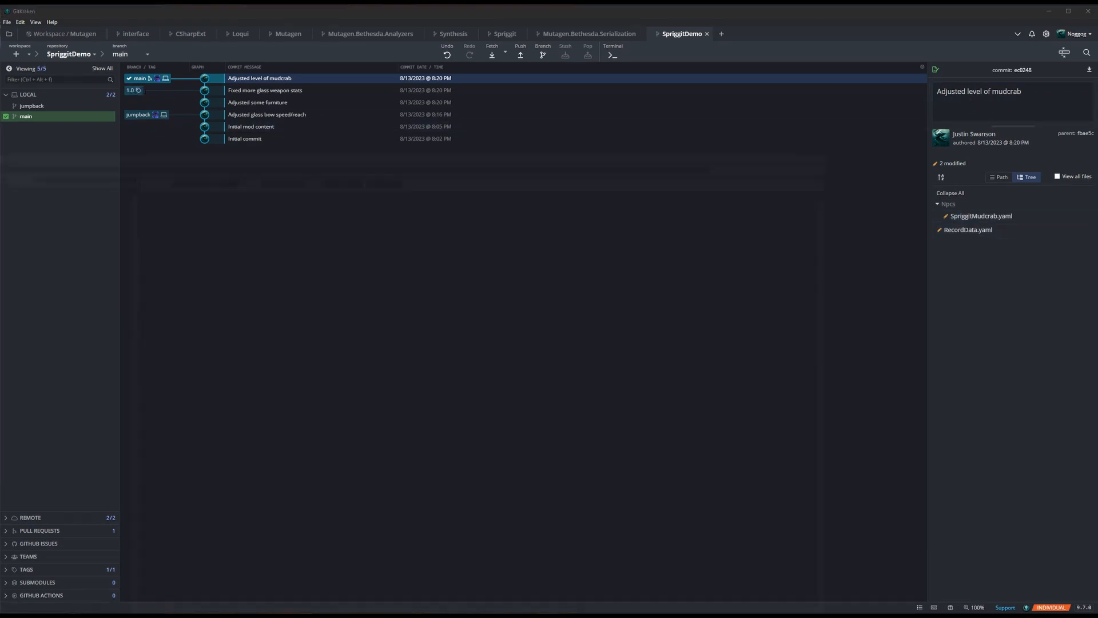
- Switch to SSEEdit and set the GlassBow weapon's Speed in SpriggitTestMod.esp to 0.8, accepting the module edit
key("alt+Tab")
scroll(110, 504, "down", 1)
double_click(62, 581)
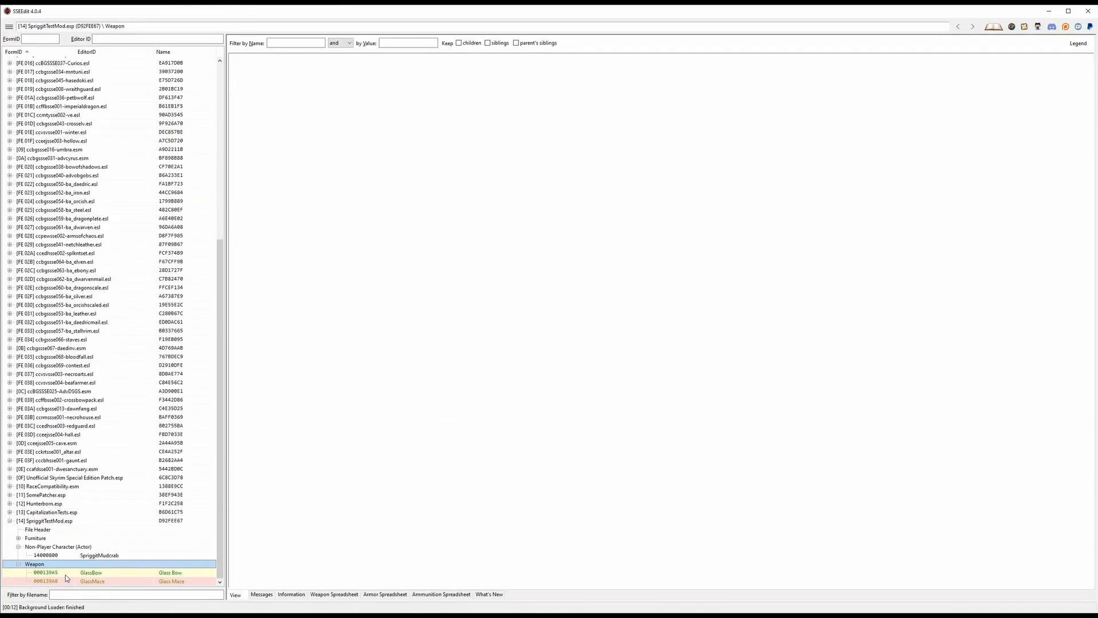
left_click(112, 572)
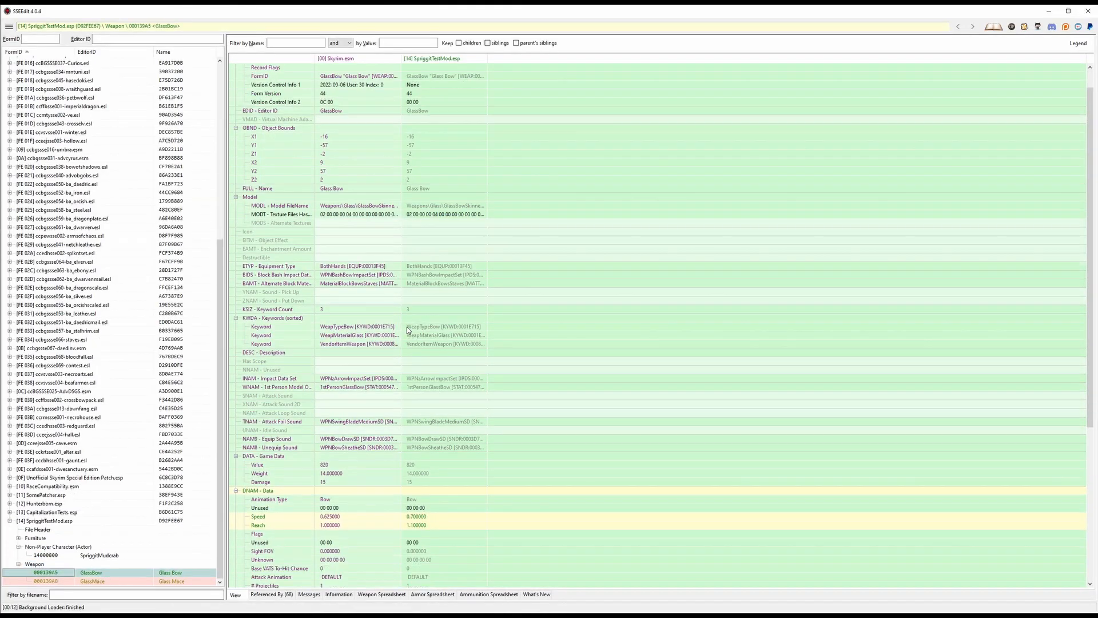
scroll(414, 322, "down", 9)
double_click(413, 282)
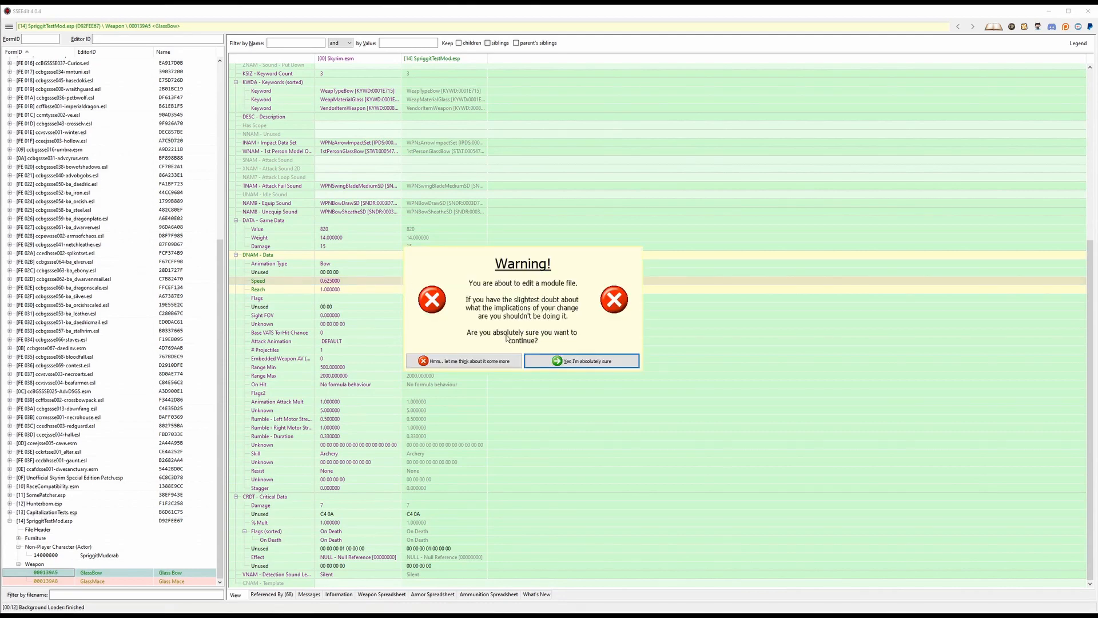
left_click(581, 361)
left_click(412, 282)
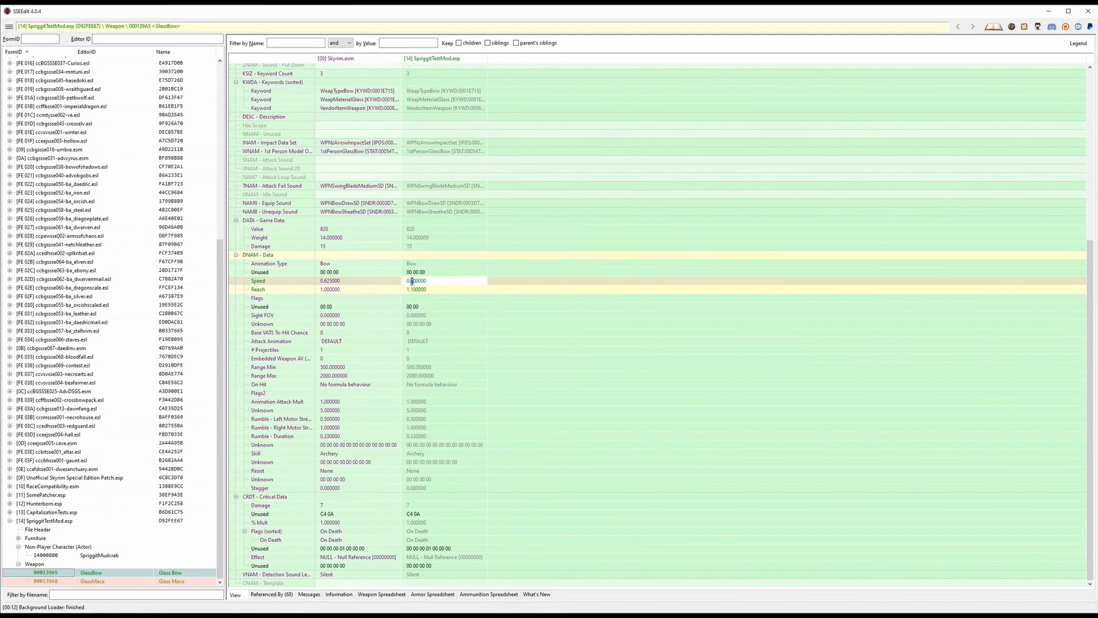
key("Return")
left_click(460, 298)
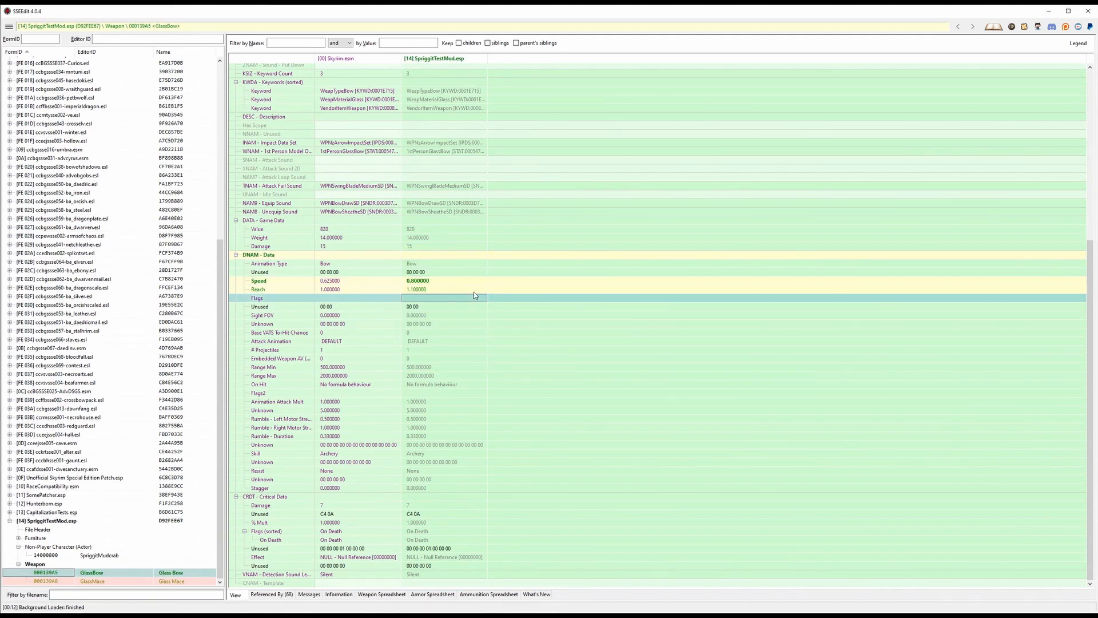
- Save the changed SpriggitTestMod.esp plugin and close SSEEdit
key("ctrl+s")
left_click(608, 457)
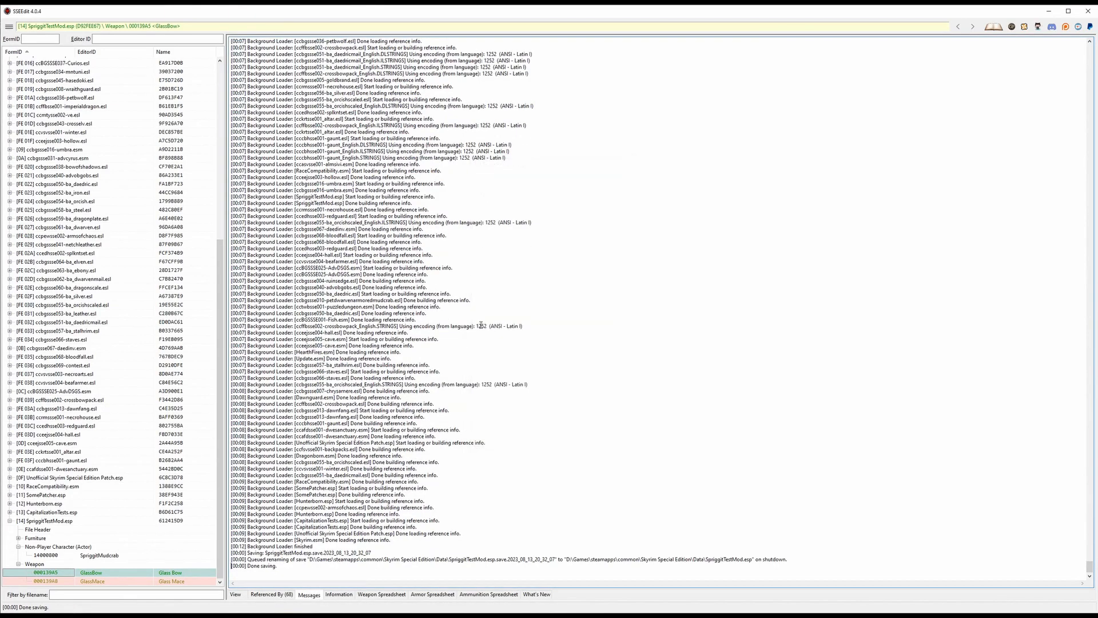
left_click(1088, 10)
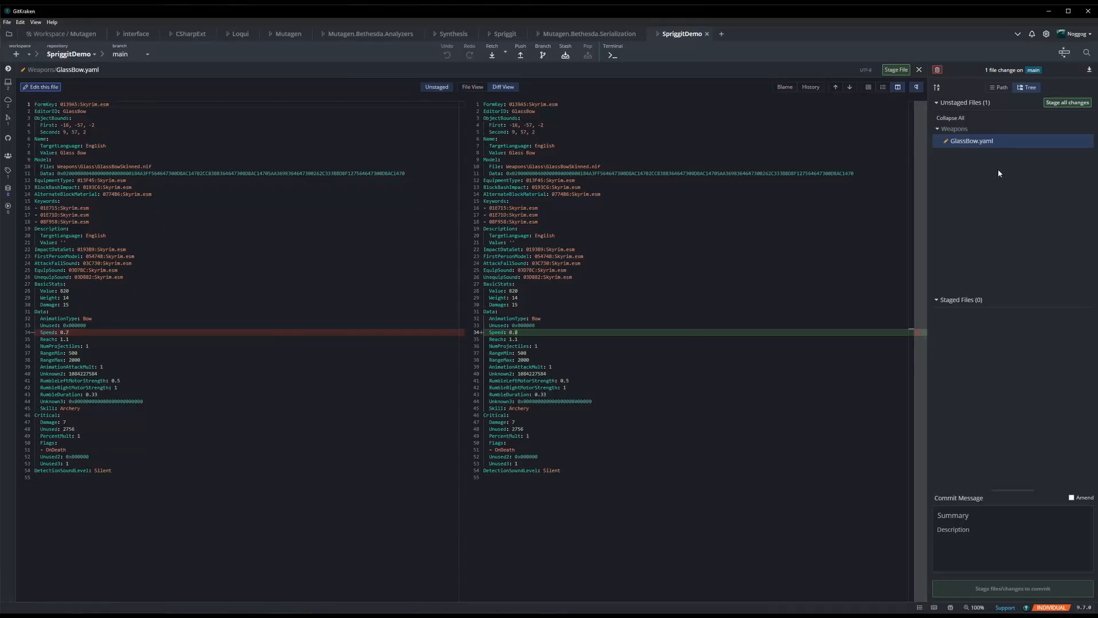
- In GitKraken, commit the staged GlassBow.yaml change as "Reverted speed to be faster again" and push main to origin
double_click(980, 147)
left_click(954, 508)
type("Reverte")
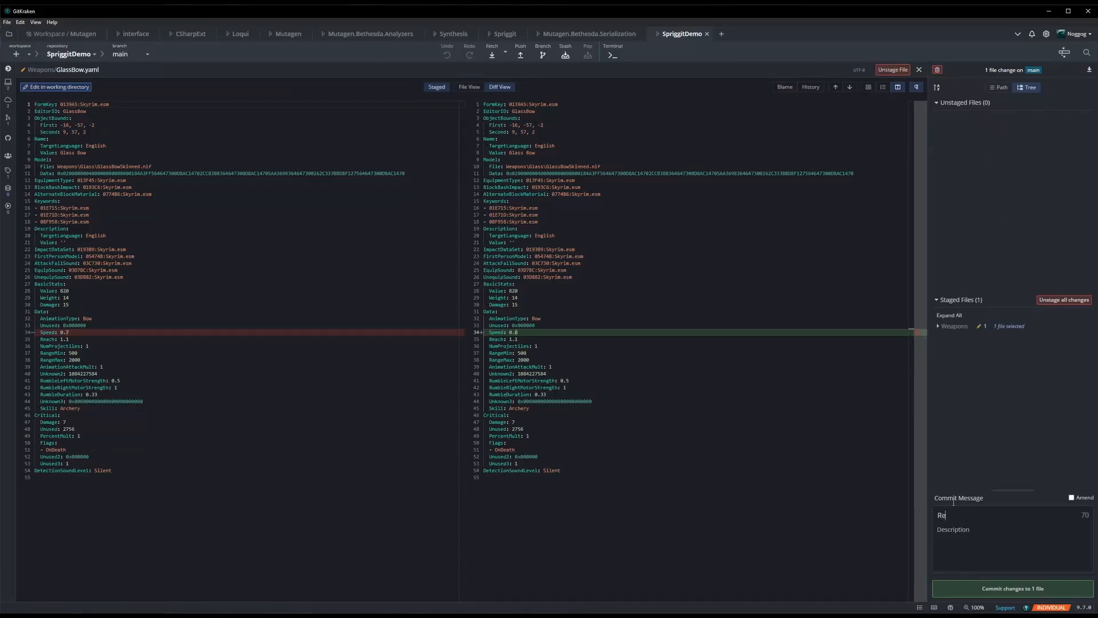
type("d spe")
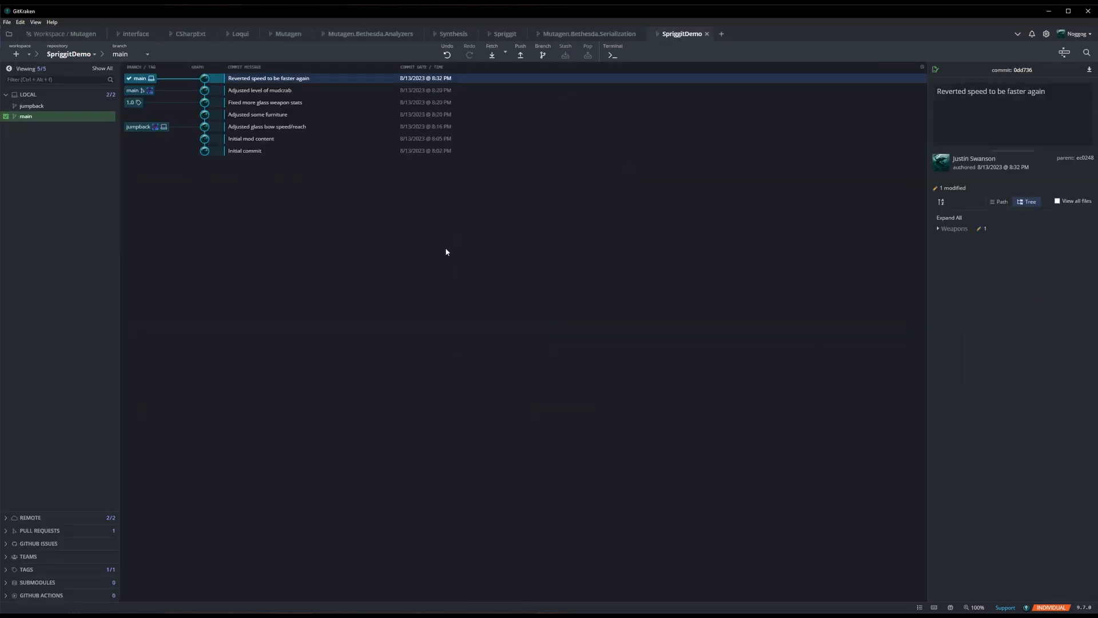
left_click(521, 55)
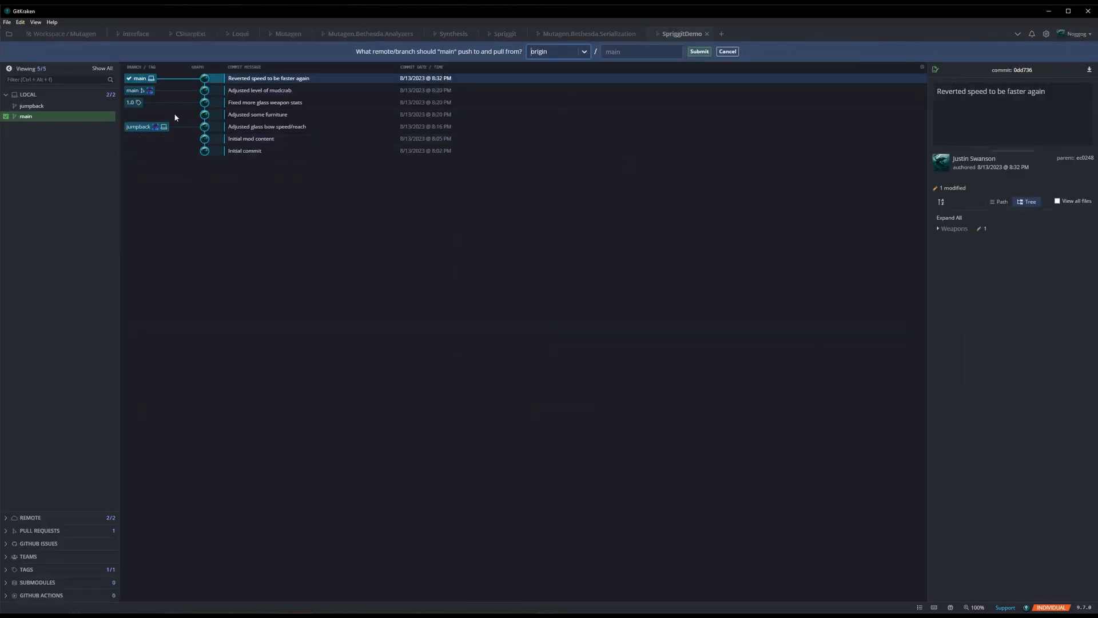
left_click(705, 53)
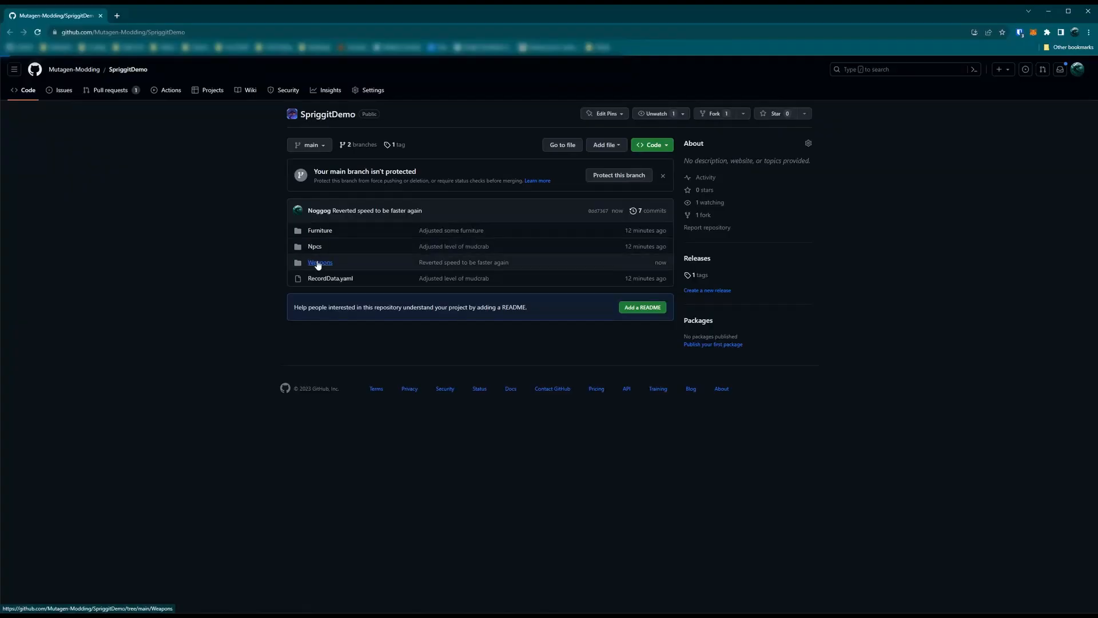
- Open GlassBow.yaml in the Weapons folder of the GitHub repository and check its Speed value
left_click(318, 263)
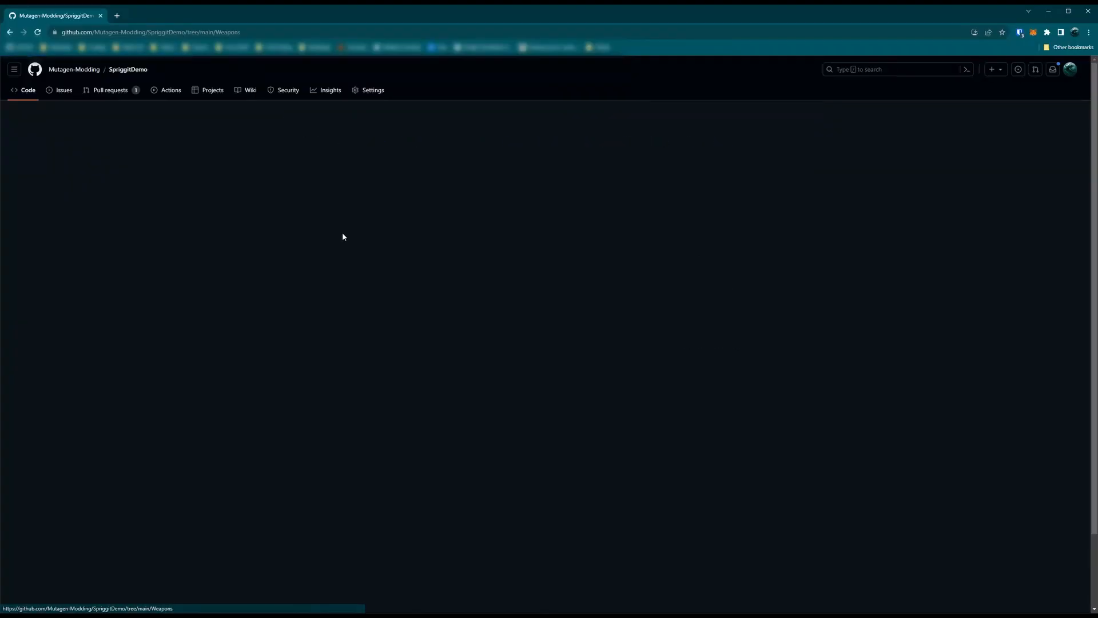
left_click(184, 199)
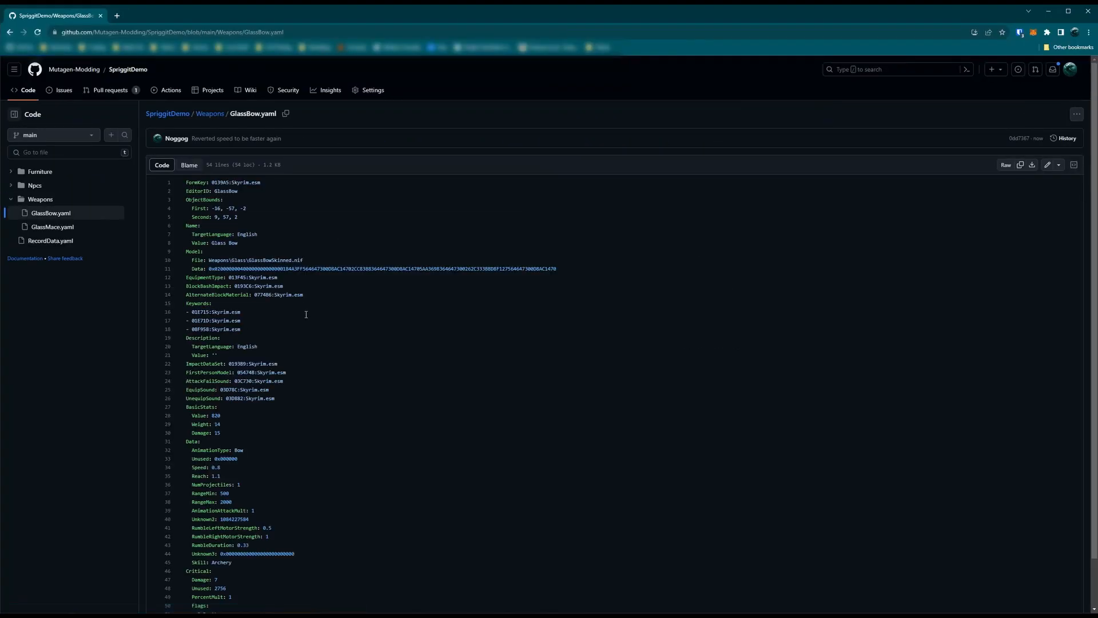
left_click_drag(227, 414, 211, 414)
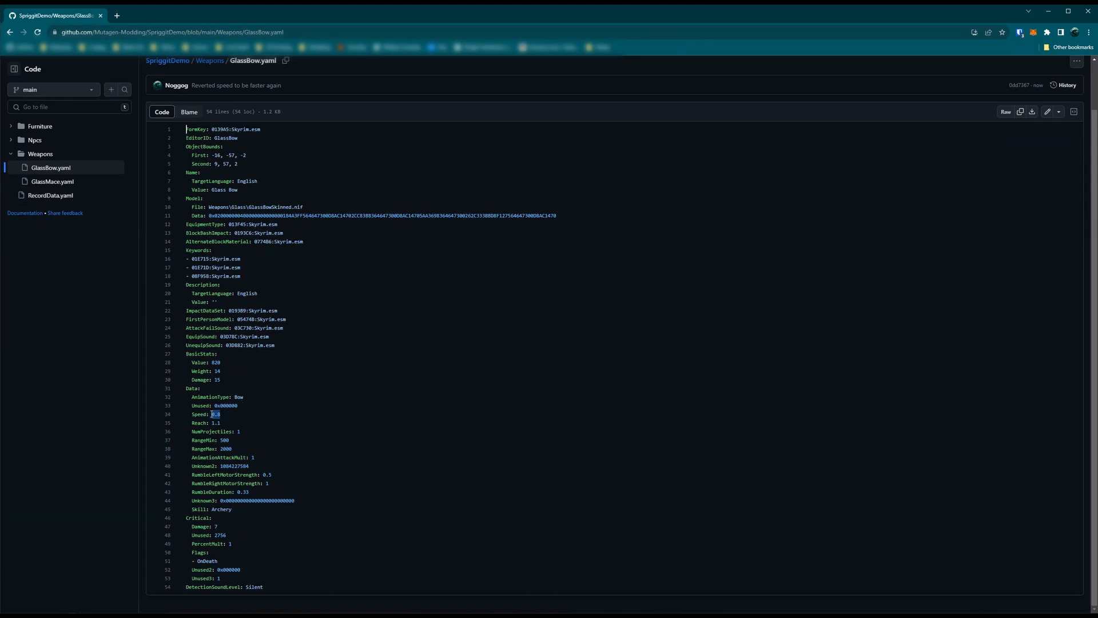
scroll(250, 216, "up", 1)
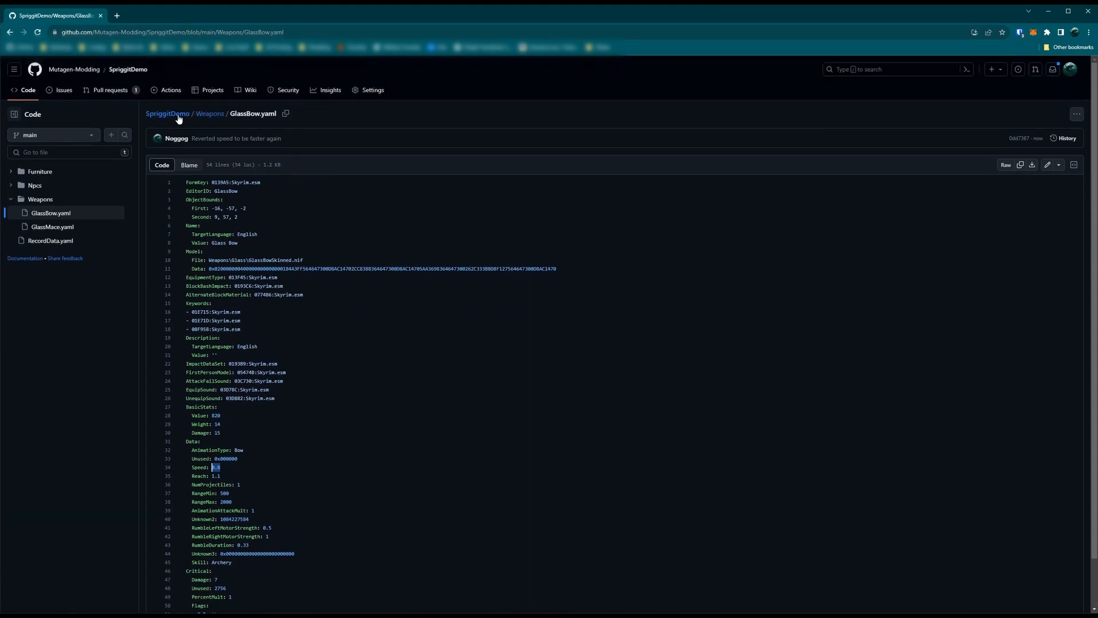
- Review the description and changed files of the pull request "Adjusted mudcrab to be more energetic and brave"
left_click(106, 96)
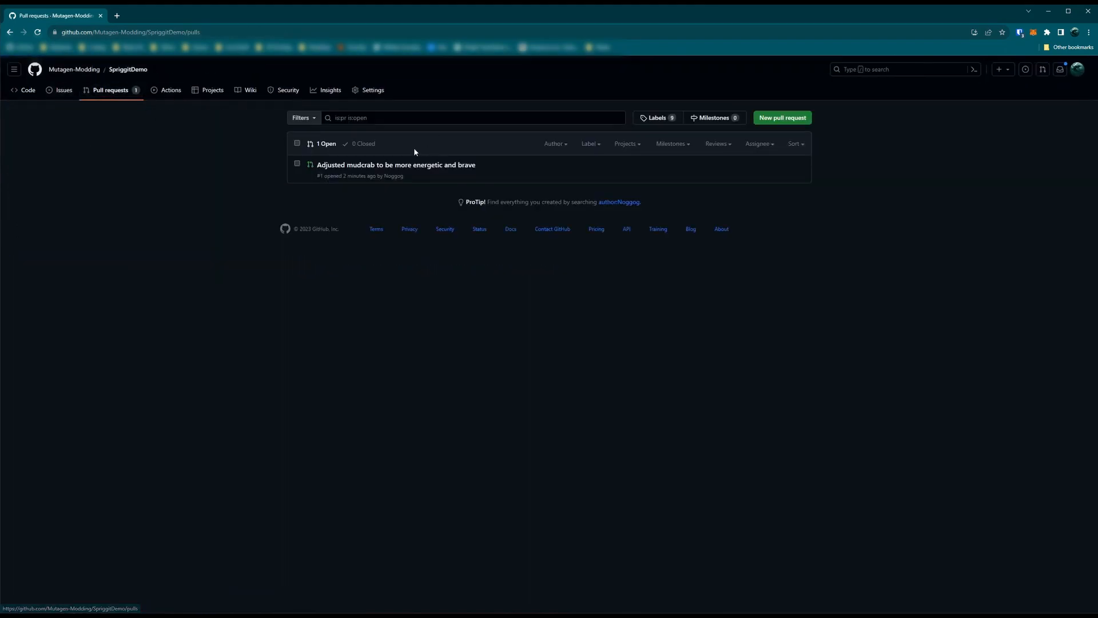
left_click(352, 166)
left_click_drag(314, 208, 420, 213)
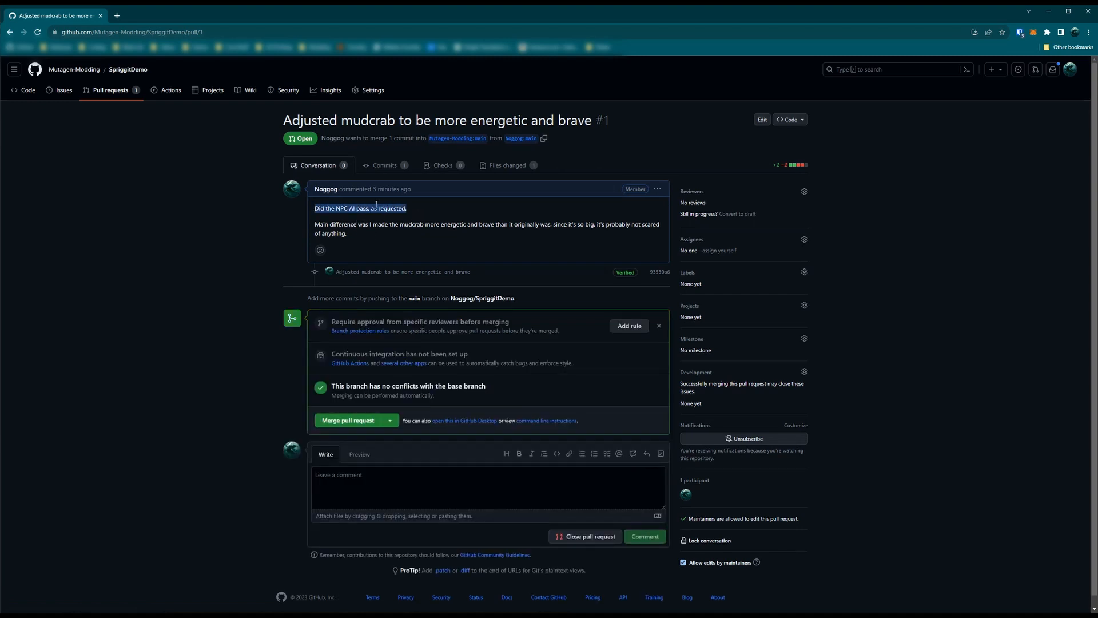
left_click_drag(360, 234, 312, 225)
left_click(423, 224)
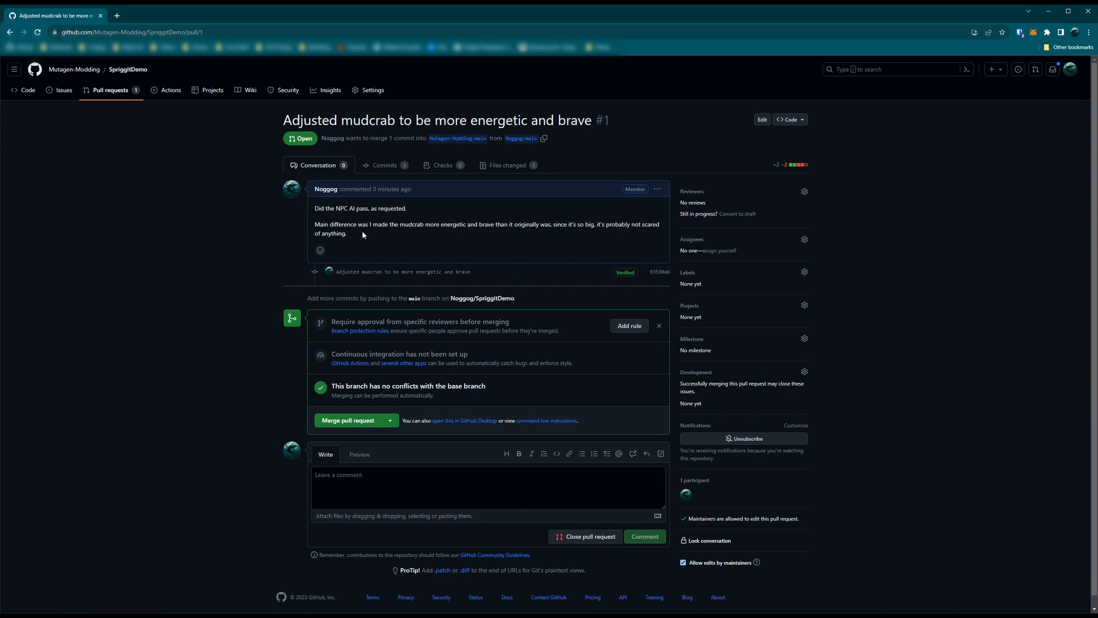
left_click(506, 166)
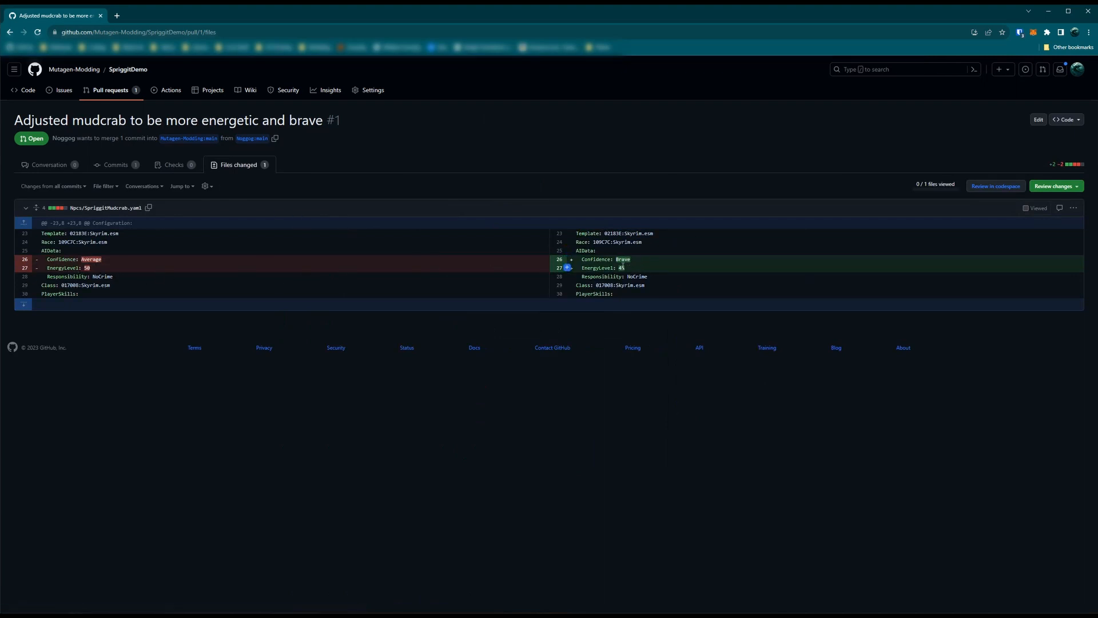
- Post the comment "Did you decrease the energy level?" in the pull request's conversation
left_click(55, 166)
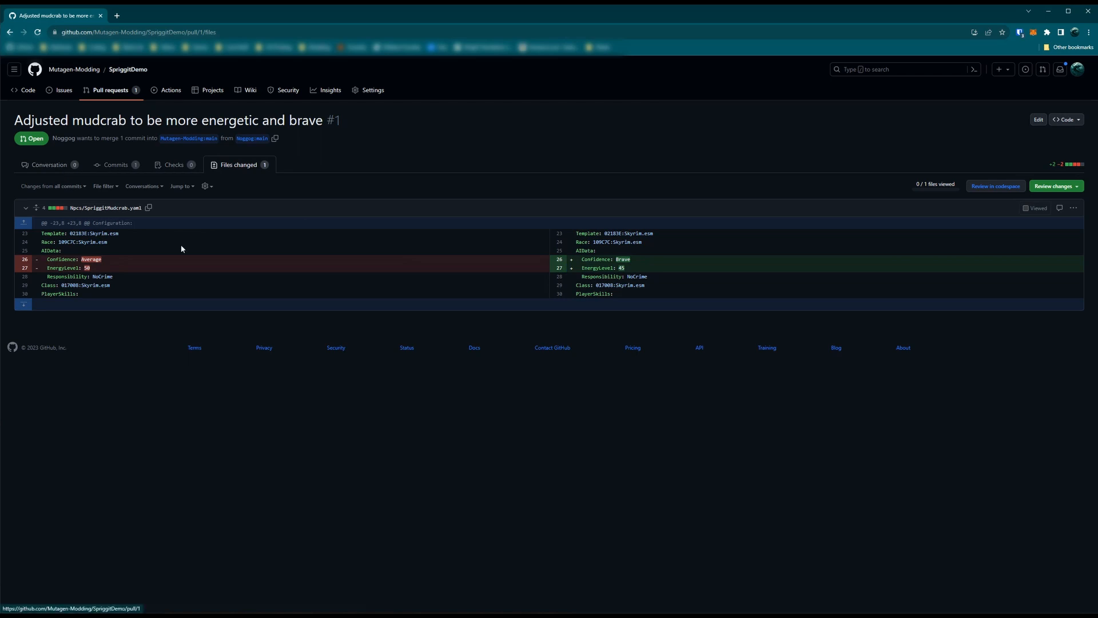
left_click(413, 474)
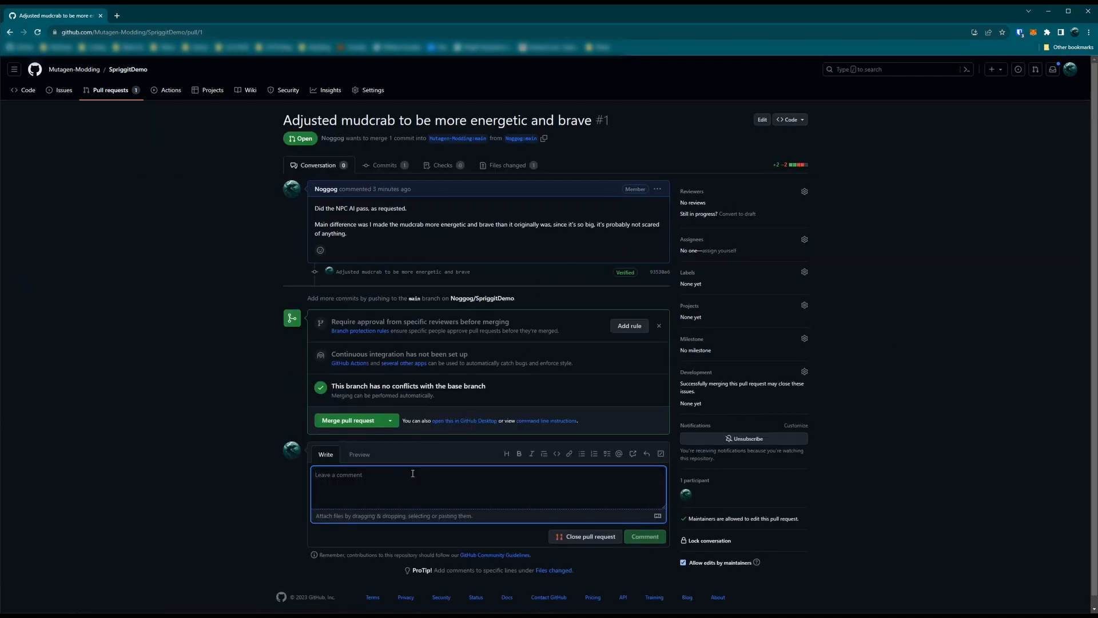
type("Did you decrease the energy level?")
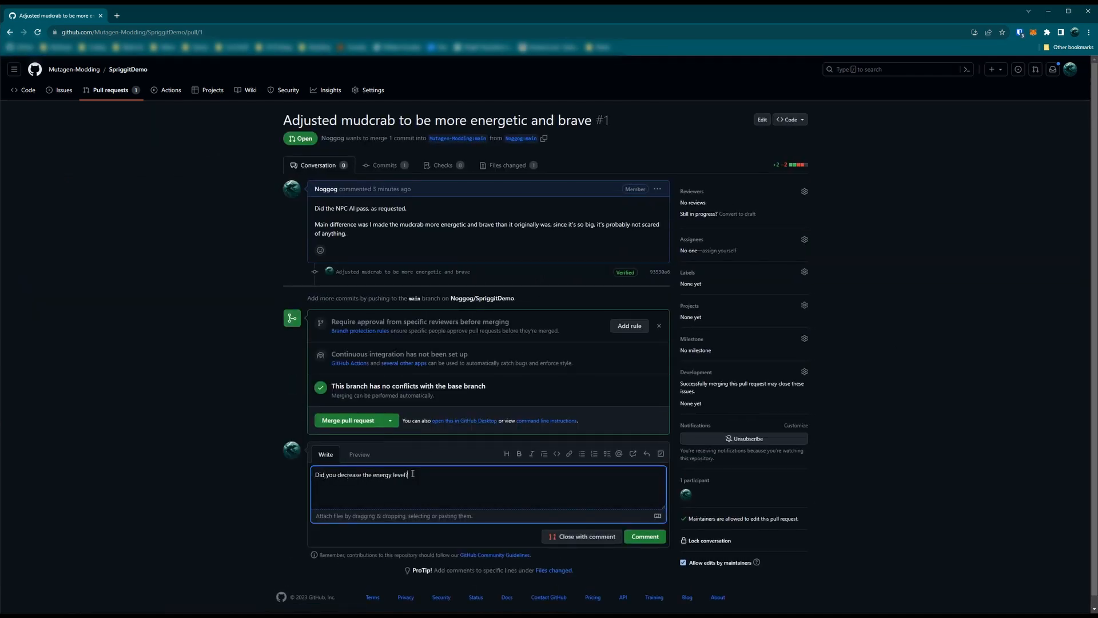
left_click(629, 537)
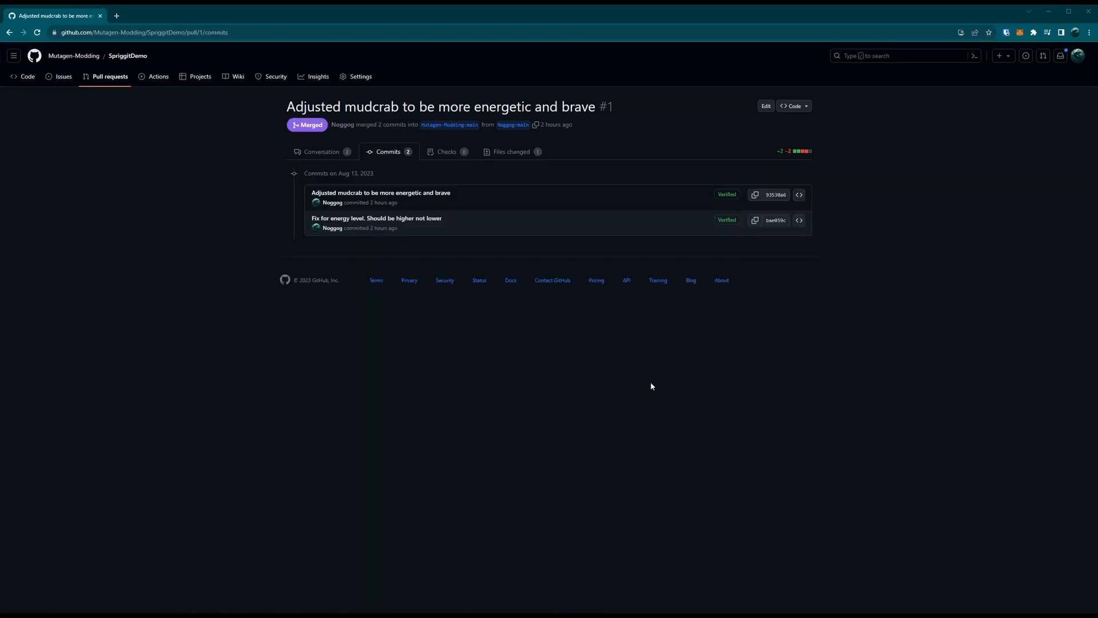
- Review the "Fix for energy level. Should be higher not lower" commit, the overall file changes, and the merged pull request's conversation
left_click(326, 219)
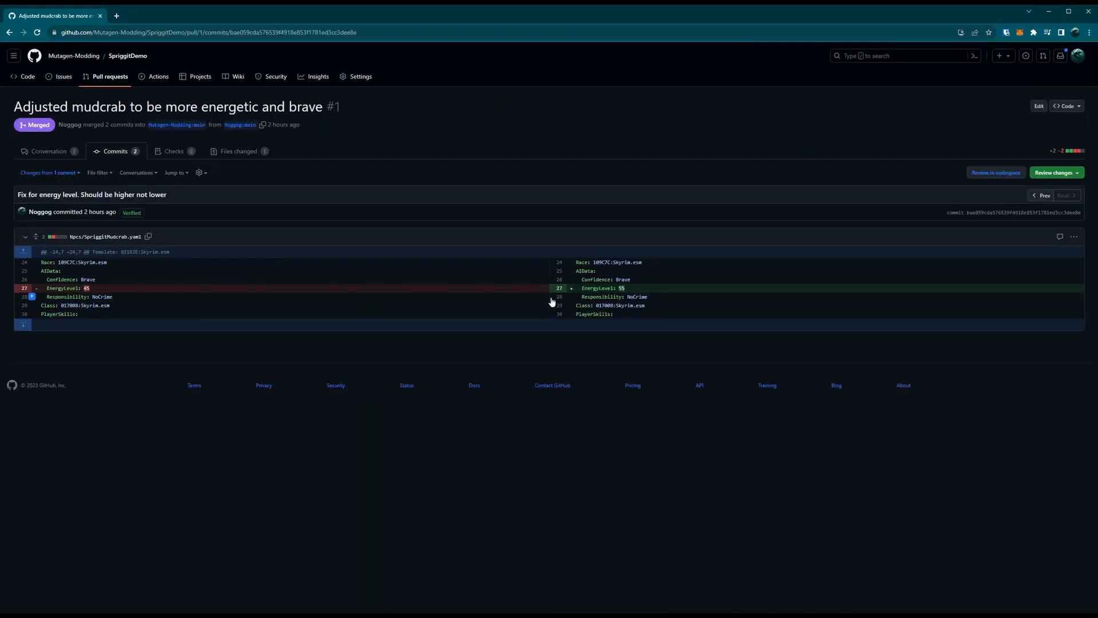
left_click(232, 151)
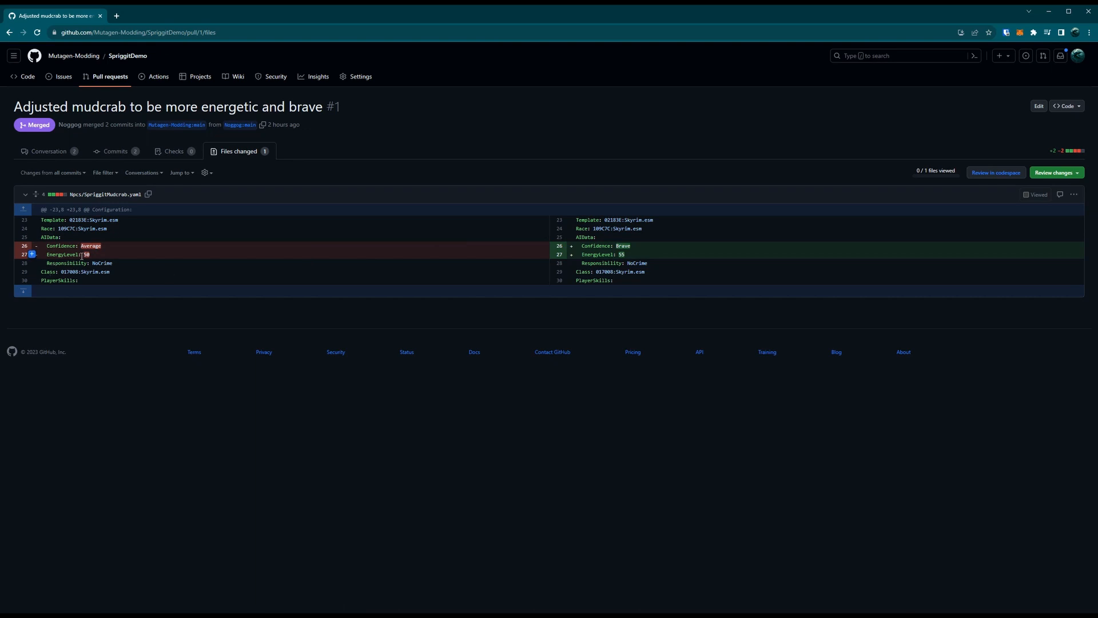
left_click(64, 151)
scroll(456, 540, "down", 2)
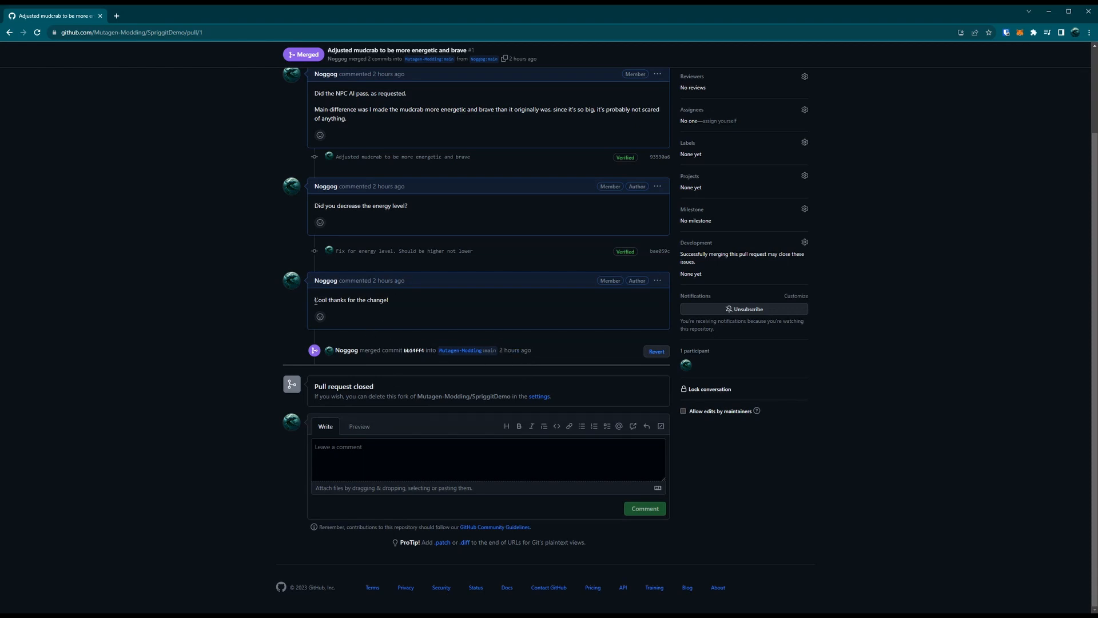
left_click_drag(391, 300, 314, 298)
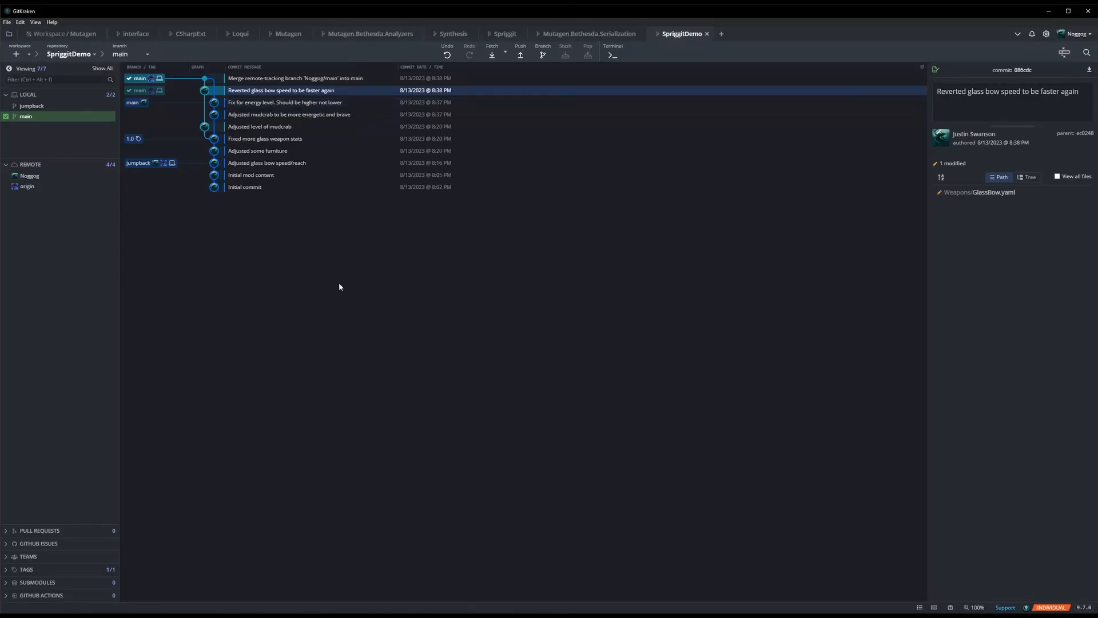
- In GitKraken, inspect the files changed by the "Initial mod content", "Fixed more glass weapon stats" and "Adjusted level of mudcrab" commits
left_click(303, 174)
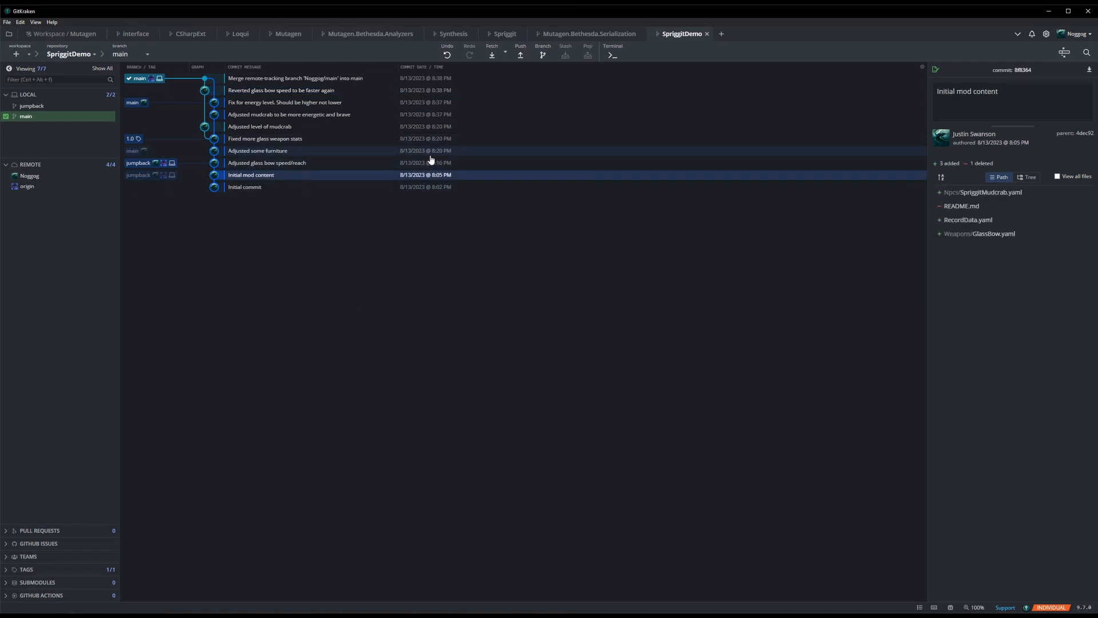
left_click(278, 139)
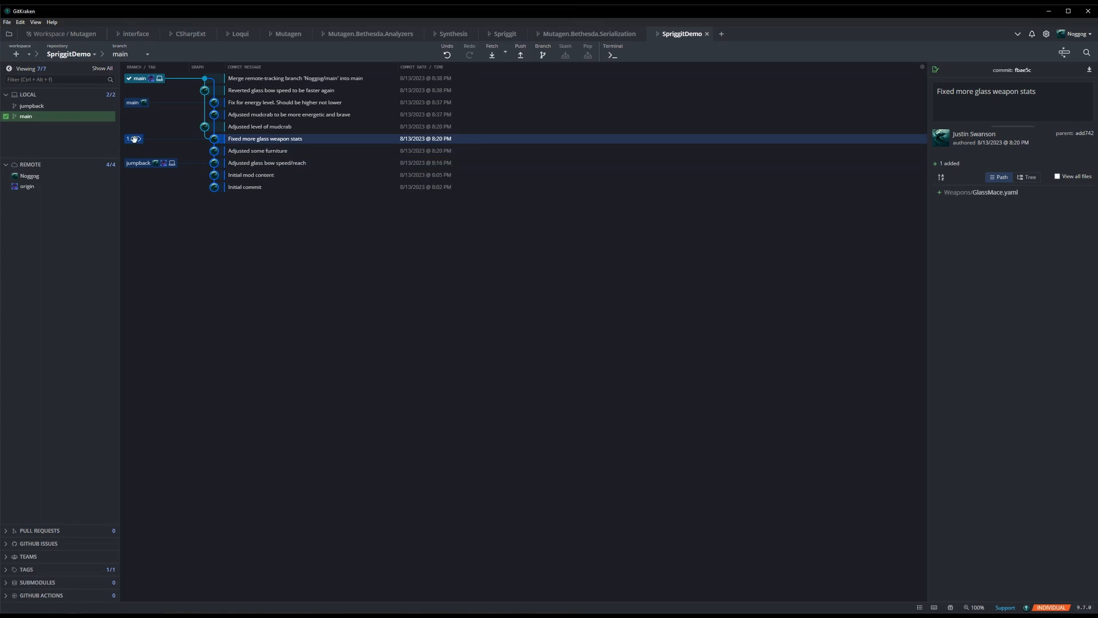
left_click(281, 127)
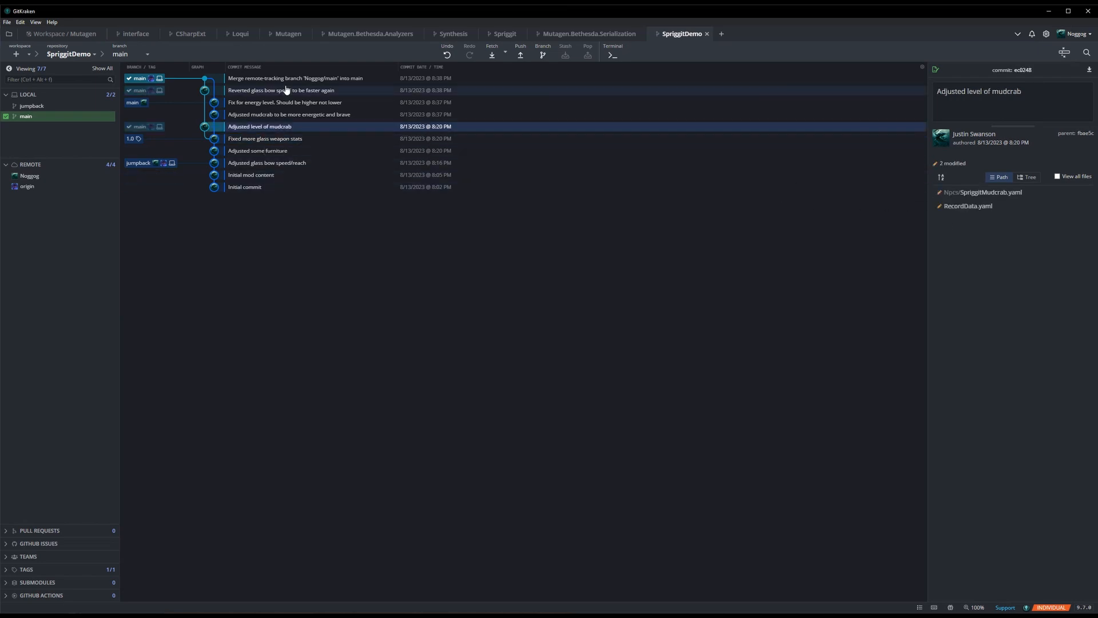
- Examine the GlassBow.yaml changes in the "Reverted glass bow speed to be faster again" commit
left_click(319, 90)
left_click(1035, 192)
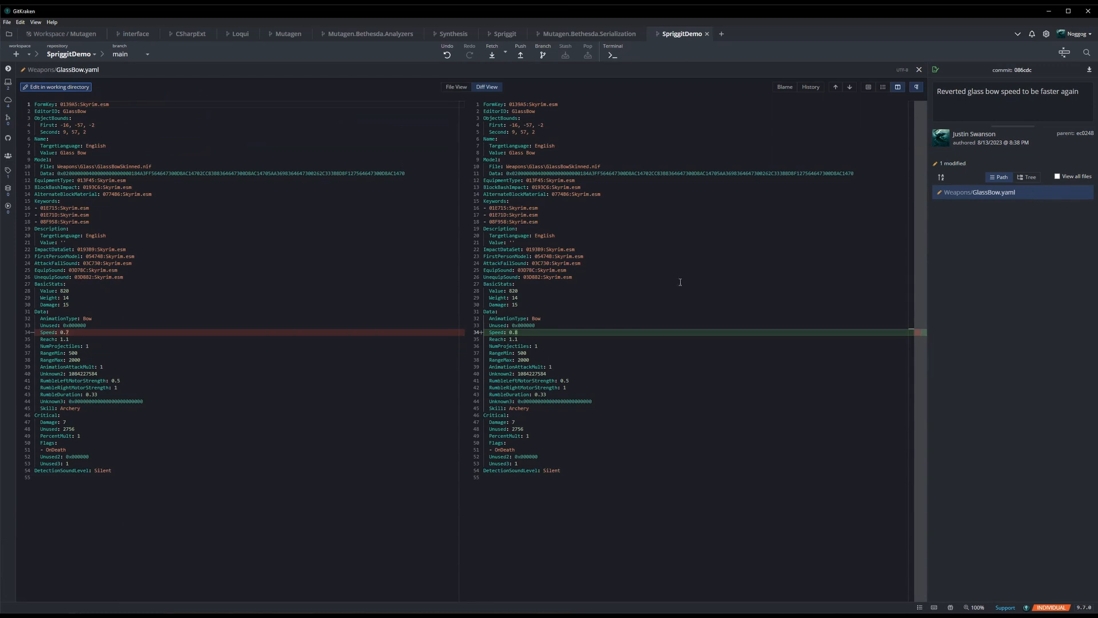
key("Escape")
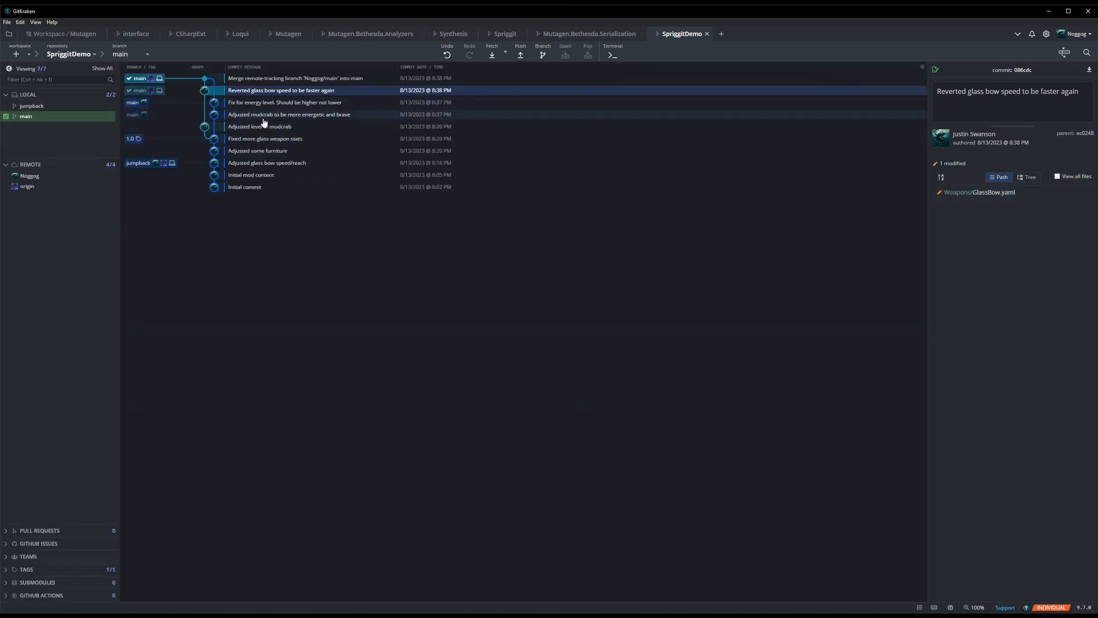
- Compare the SpriggitMudcrab.yaml changes in the "Adjusted level of mudcrab", "Adjusted mudcrab to be more energetic and brave" and "Merge remote-tracking branch 'Noggog/main' into main" commits
left_click(282, 116)
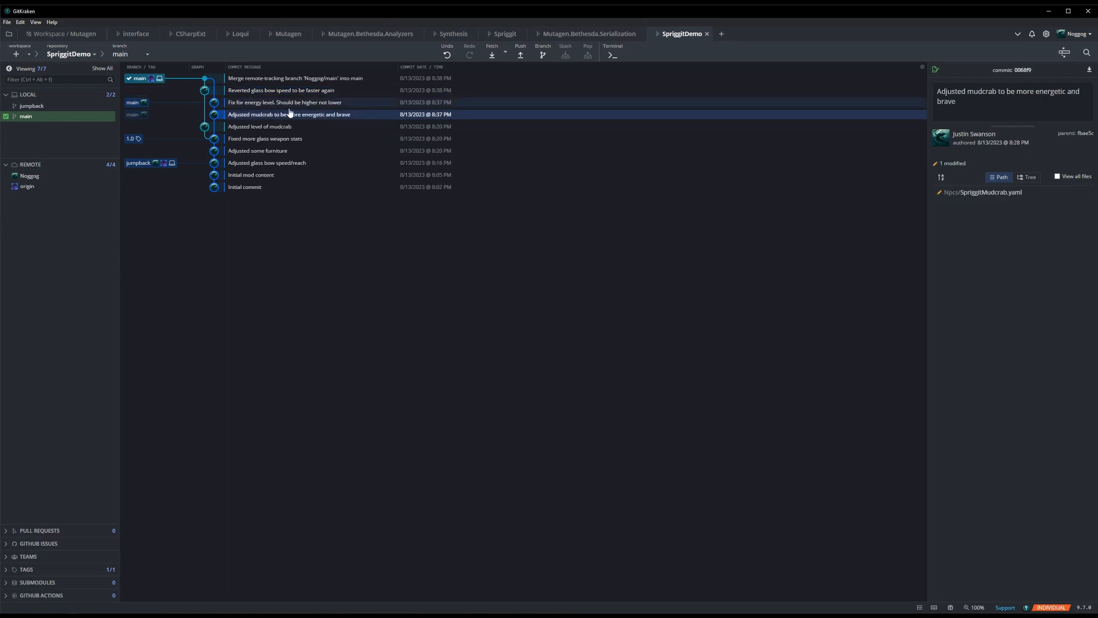
left_click(297, 79)
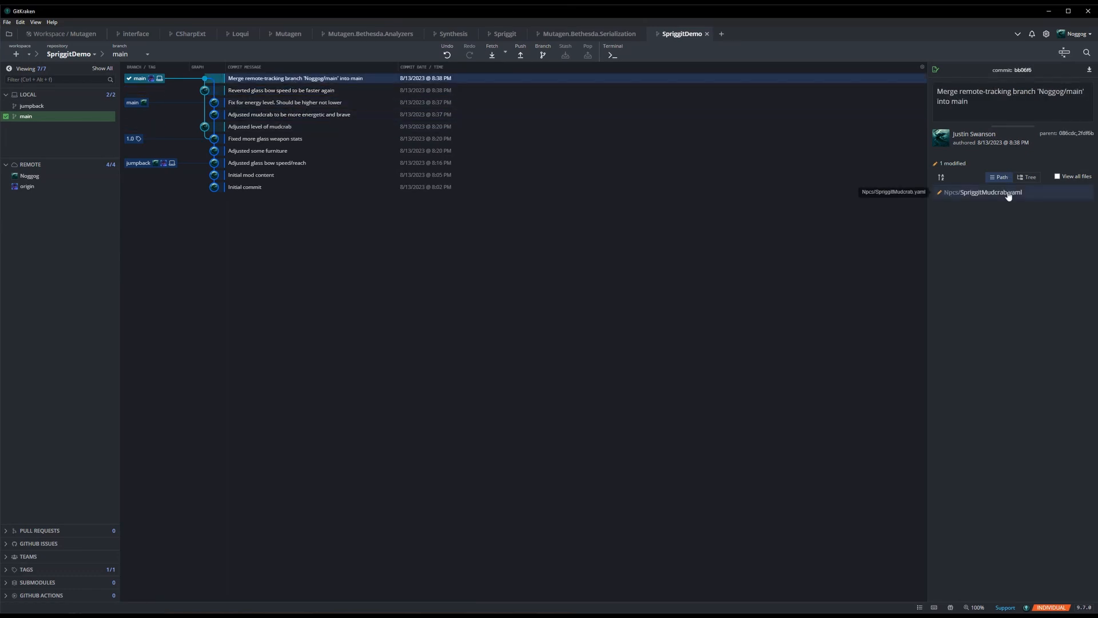
left_click(222, 128)
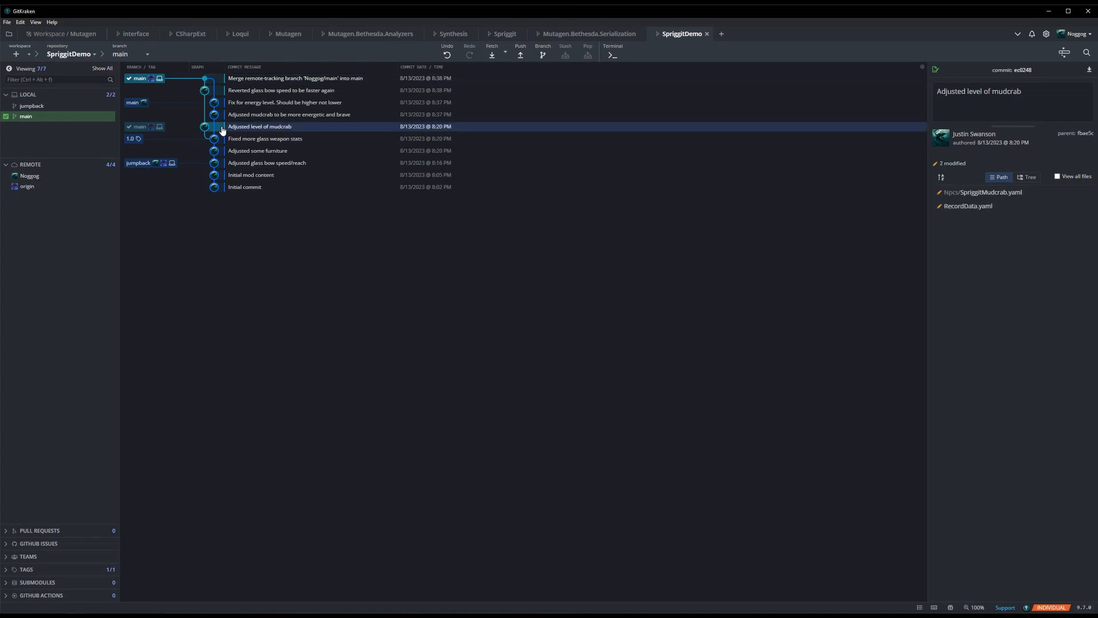
left_click(1004, 192)
left_click(919, 69)
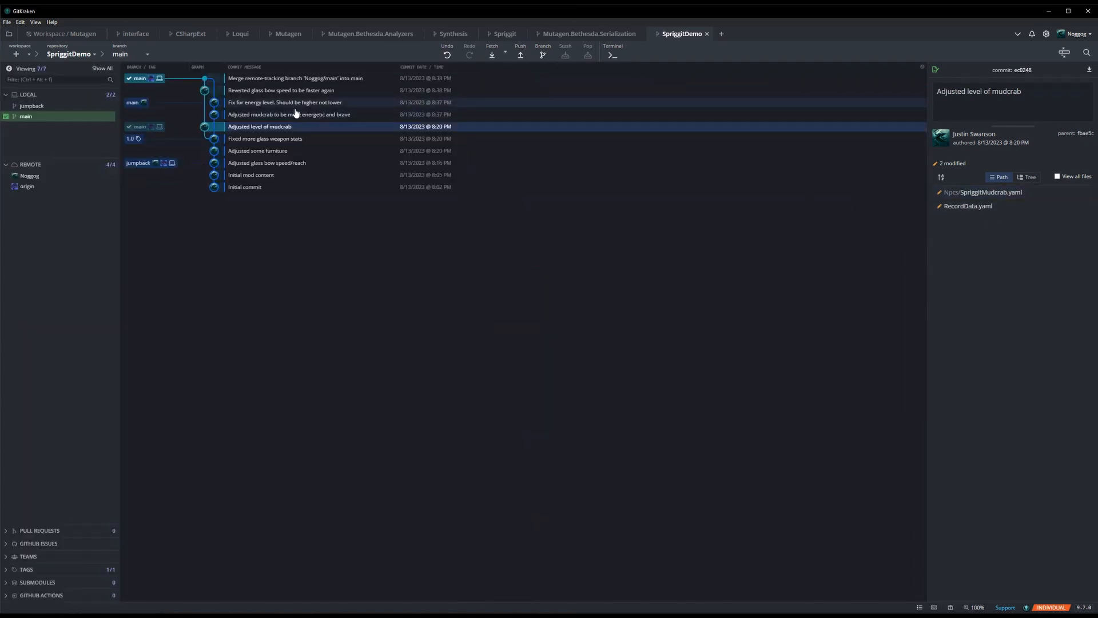
left_click(290, 115)
left_click(985, 192)
left_click(917, 69)
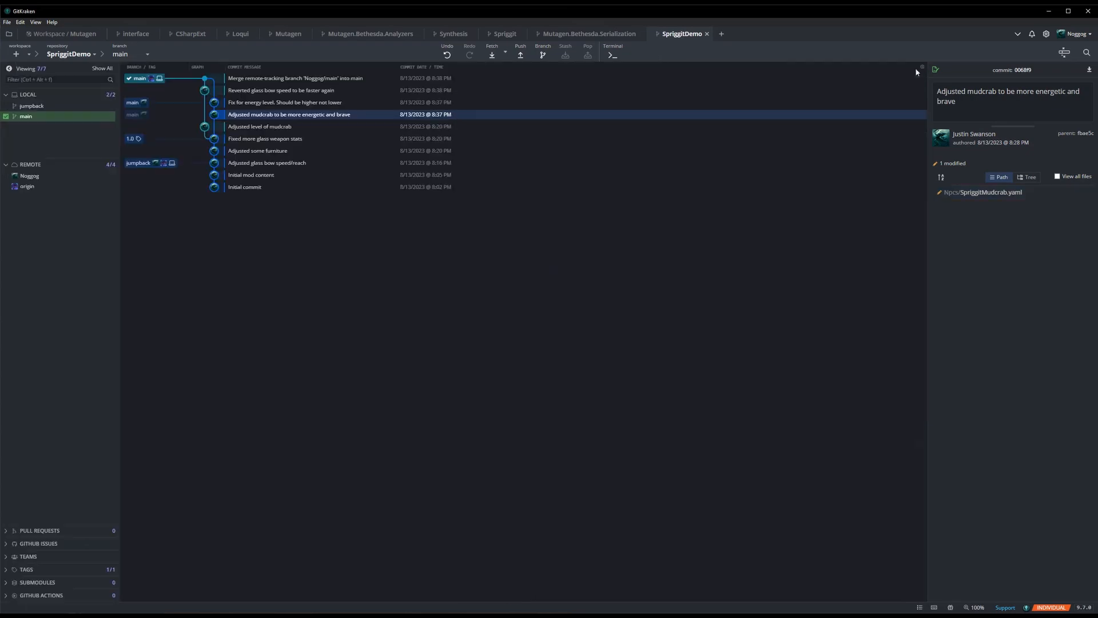
left_click(282, 78)
left_click(1001, 193)
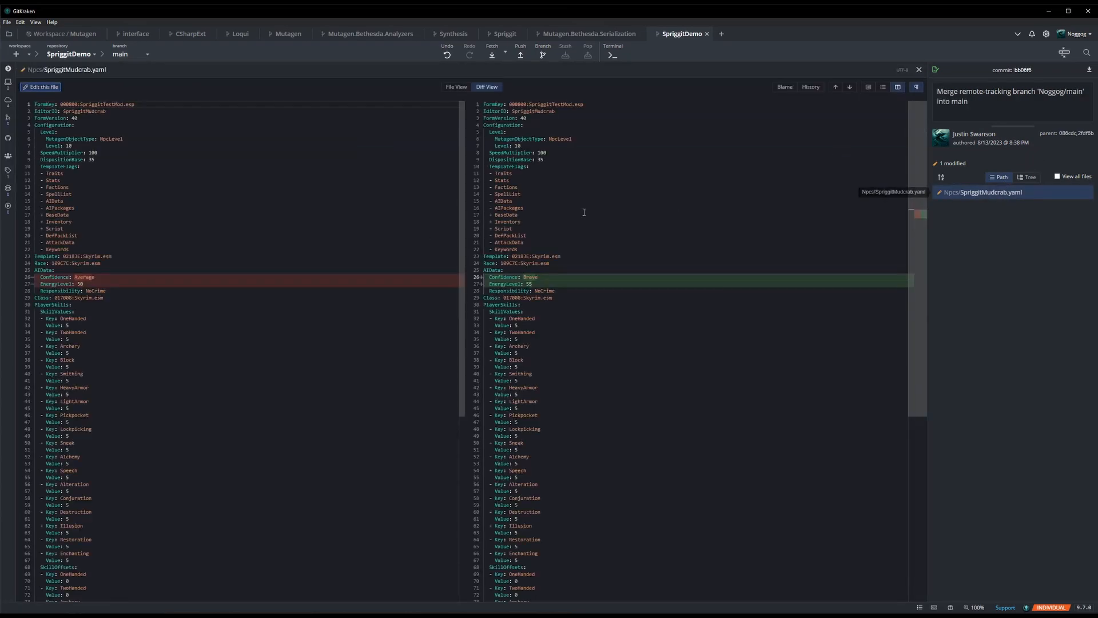
key("Escape")
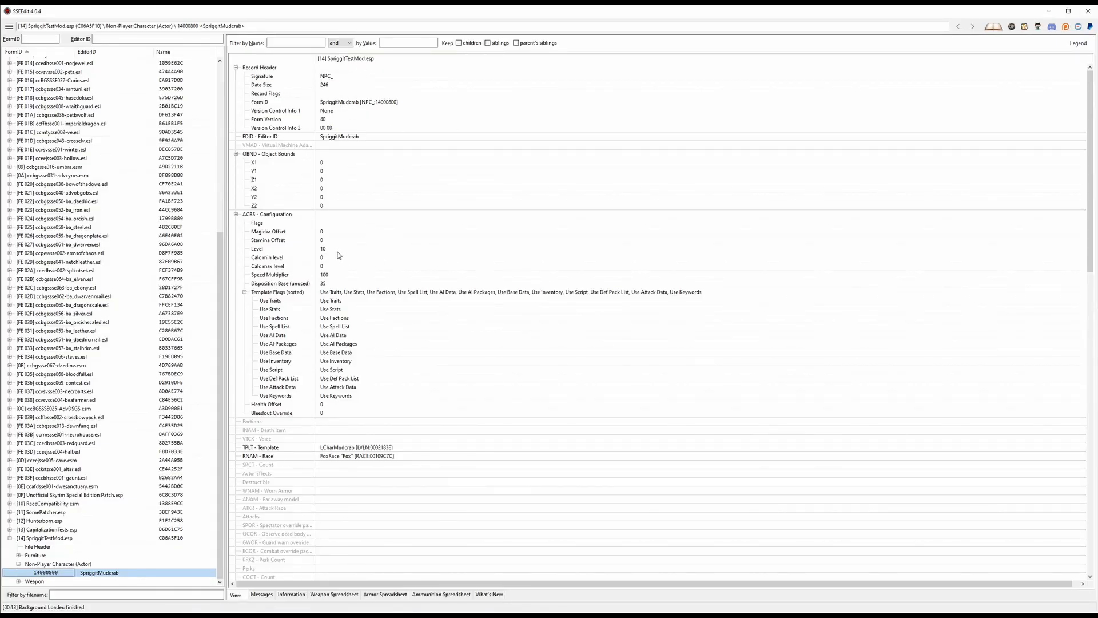
- In SSEEdit, check the Level, Confidence and Energy Level of the SpriggitMudcrab record in SpriggitTestMod.esp
left_click(331, 252)
scroll(361, 282, "down", 10)
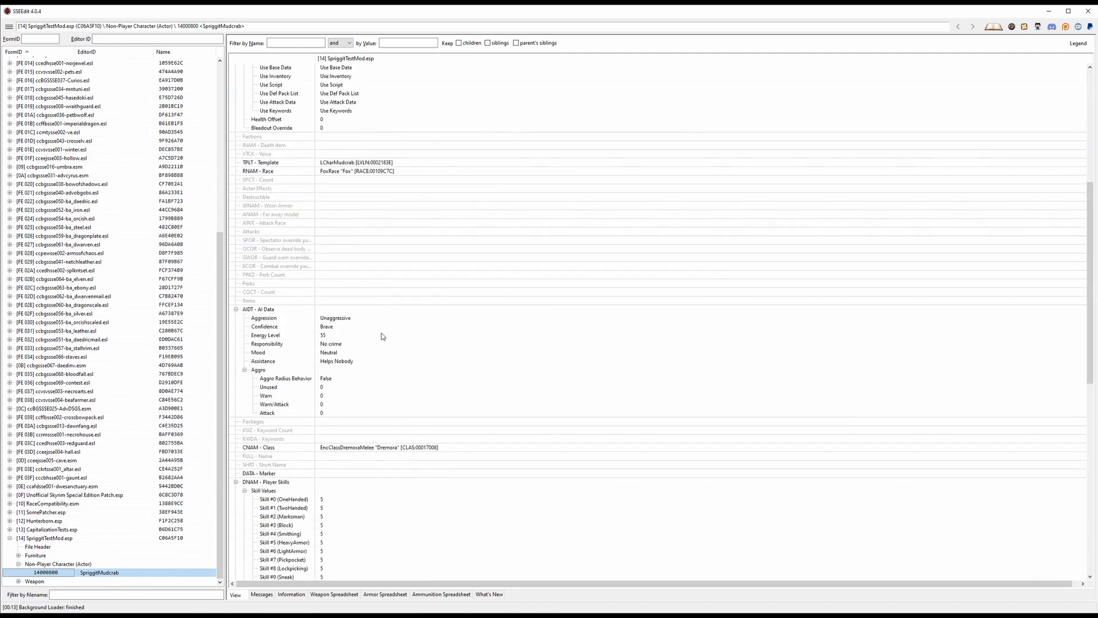
left_click(344, 327)
left_click(328, 337)
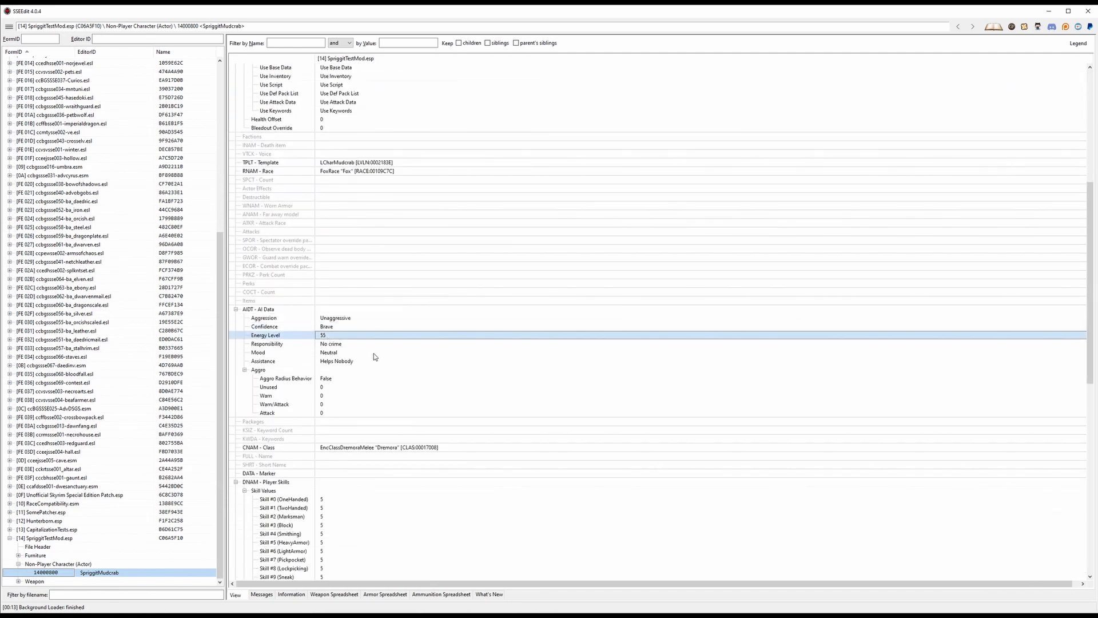
scroll(389, 335, "down", 8)
scroll(517, 256, "up", 18)
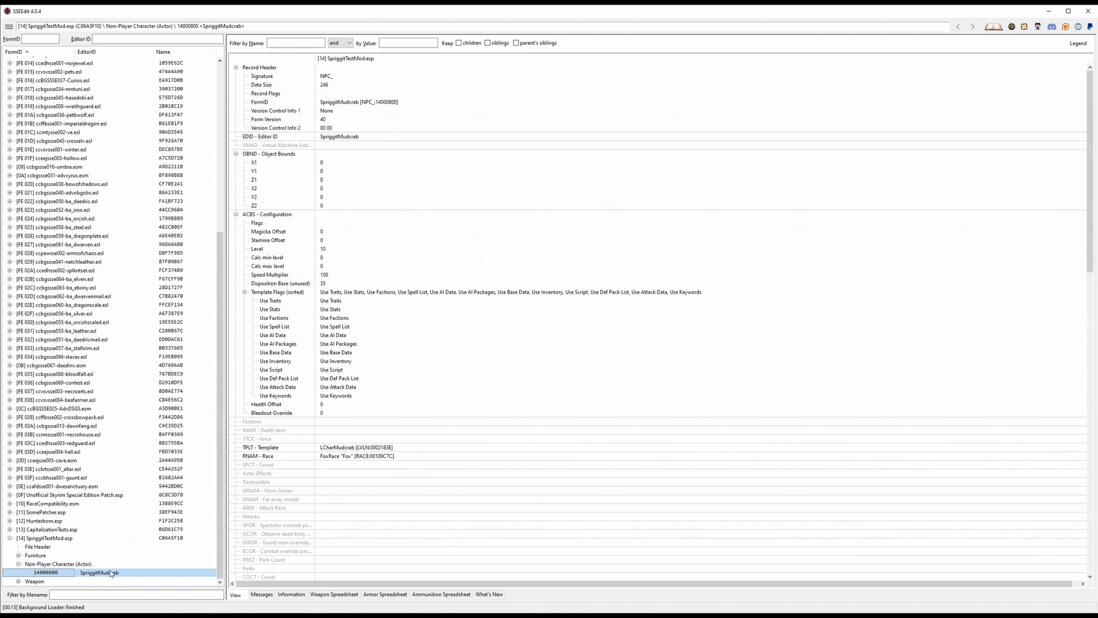
- Switch to GitKraken and open the file history of SpriggitMudcrab.yaml from the merge commit
key("alt+Tab")
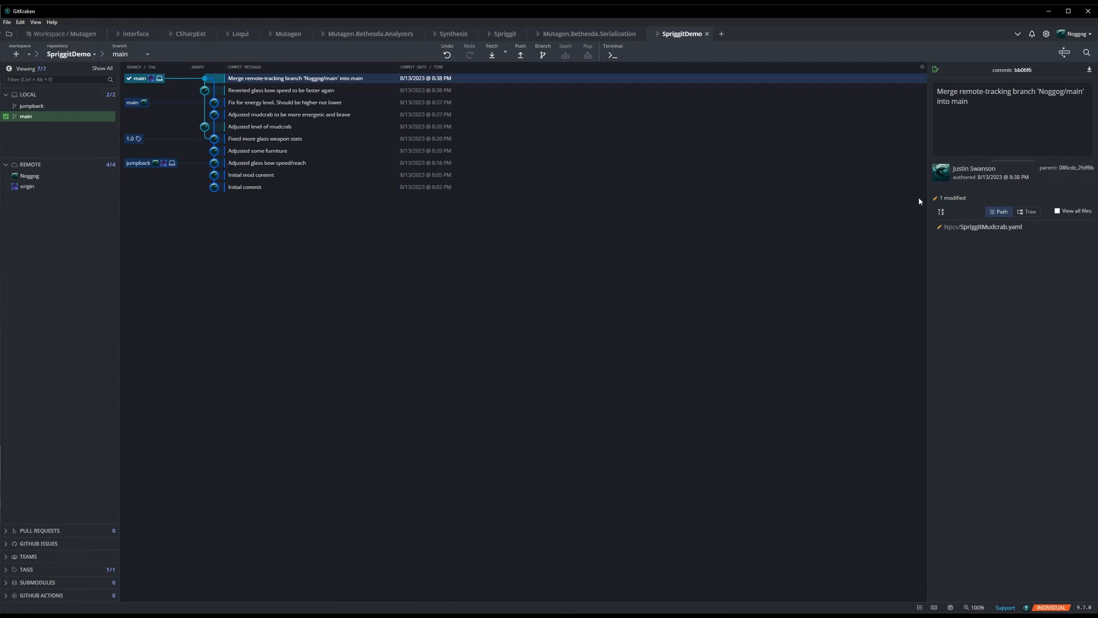
left_click(957, 227)
right_click(952, 226)
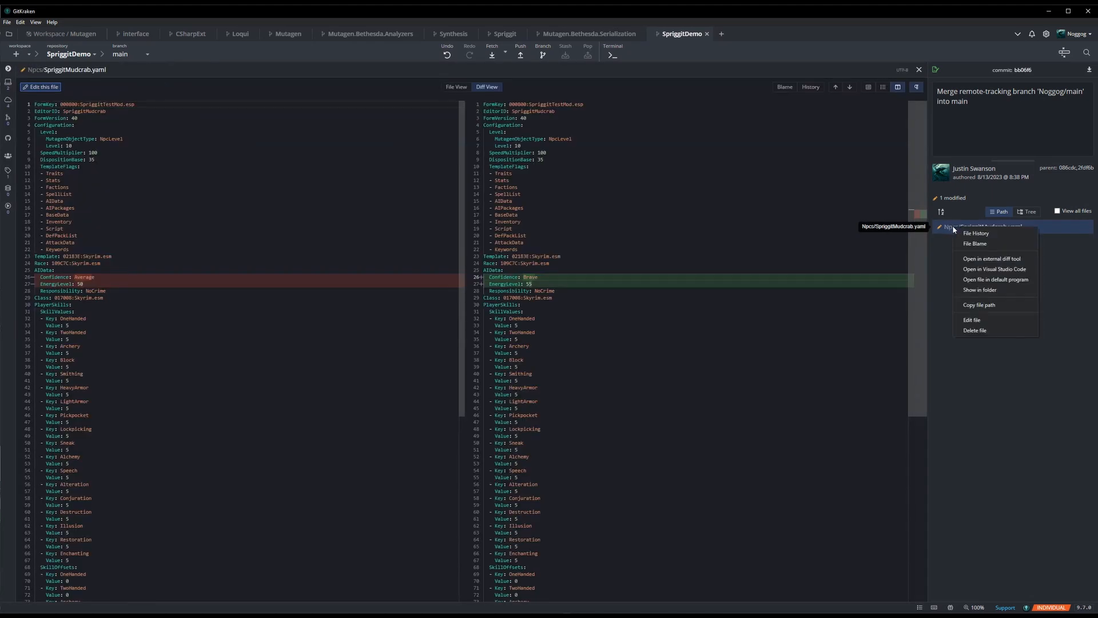
left_click(950, 230)
left_click(965, 230)
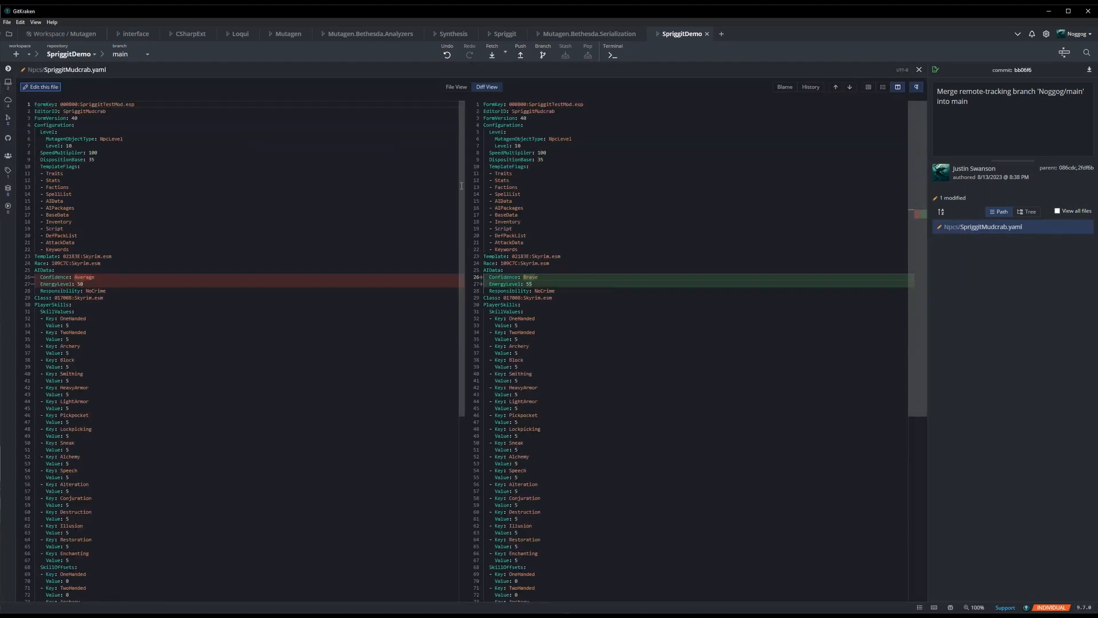
right_click(971, 229)
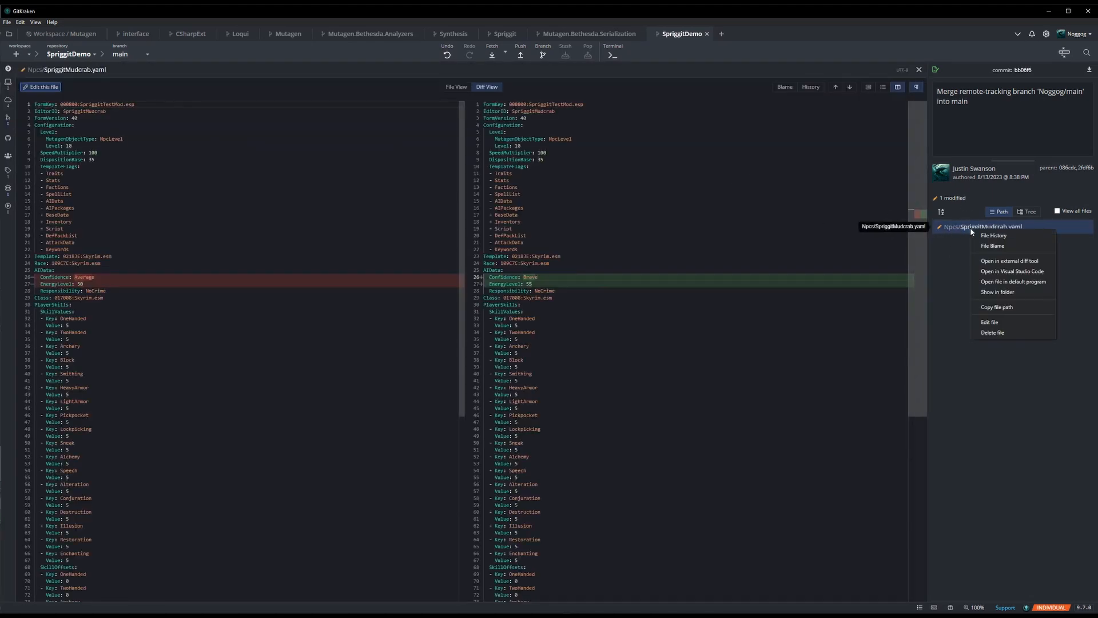
left_click(994, 235)
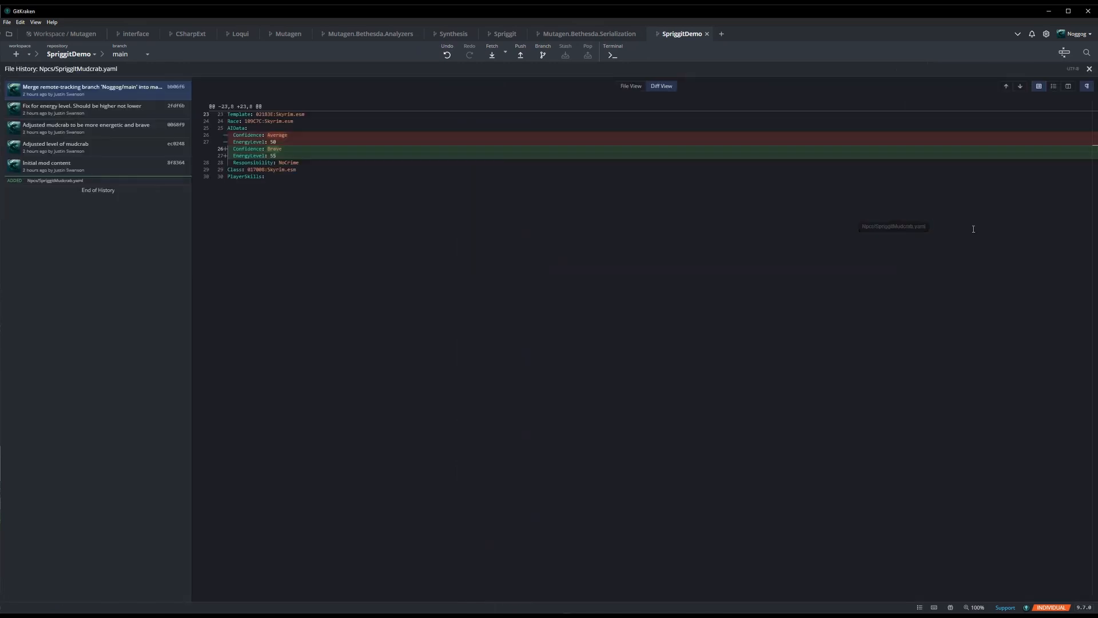
- Examine how each commit in the file history changed SpriggitMudcrab.yaml, from "Initial mod content" through the merge commit, and close the history
left_click(151, 105)
key("Down")
key("Down")
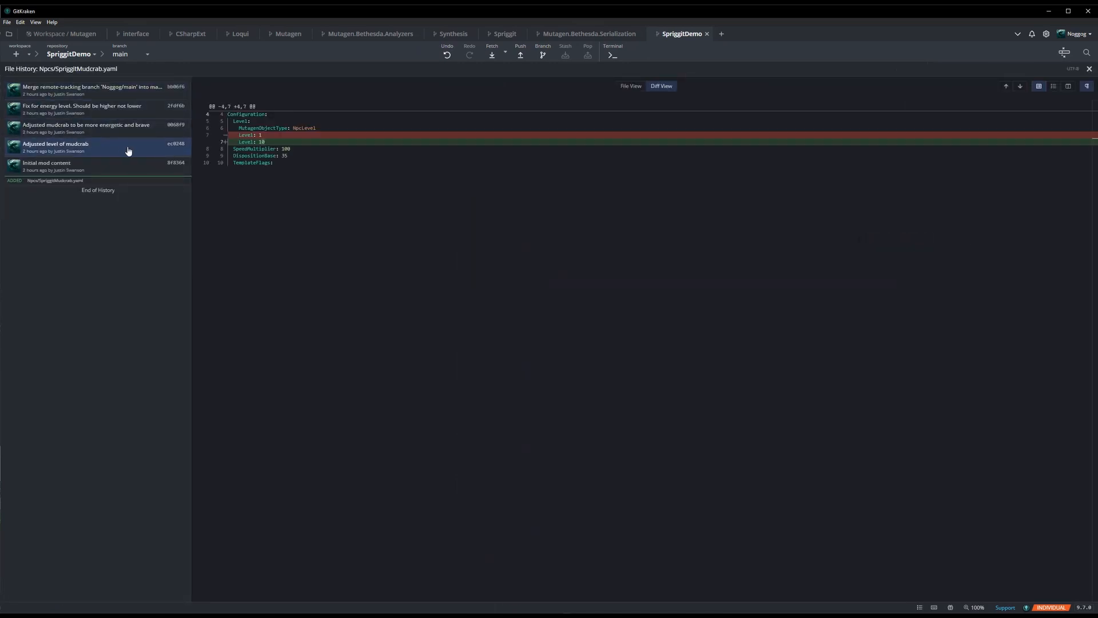
key("Down")
key("Up")
key("Up")
key("Up")
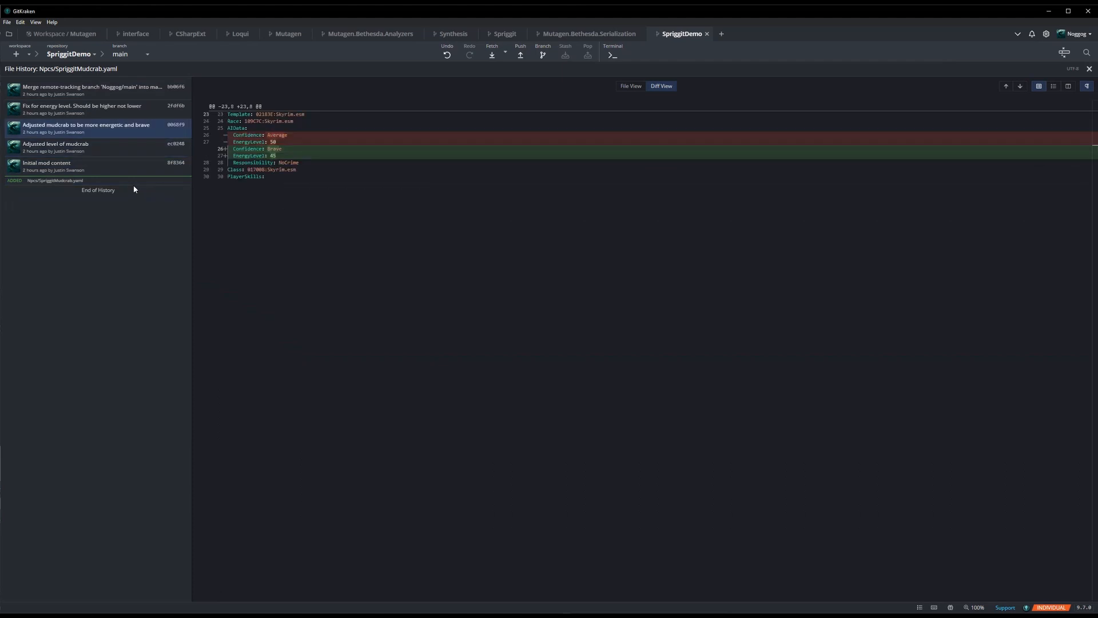
left_click(92, 167)
scroll(378, 238, "down", 6)
scroll(392, 251, "up", 6)
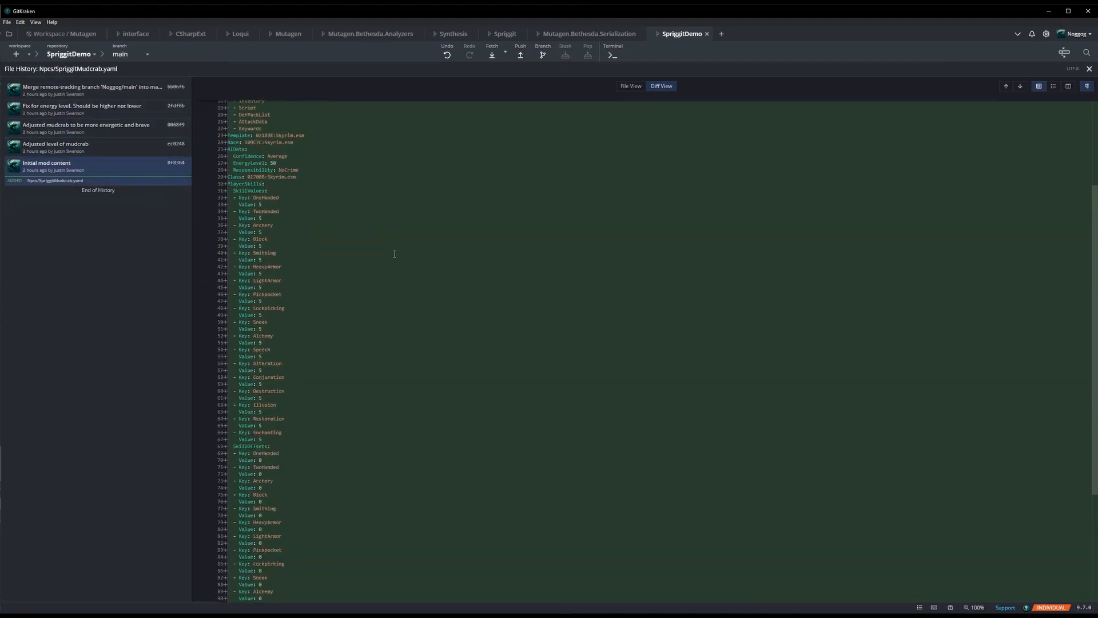
left_click(102, 150)
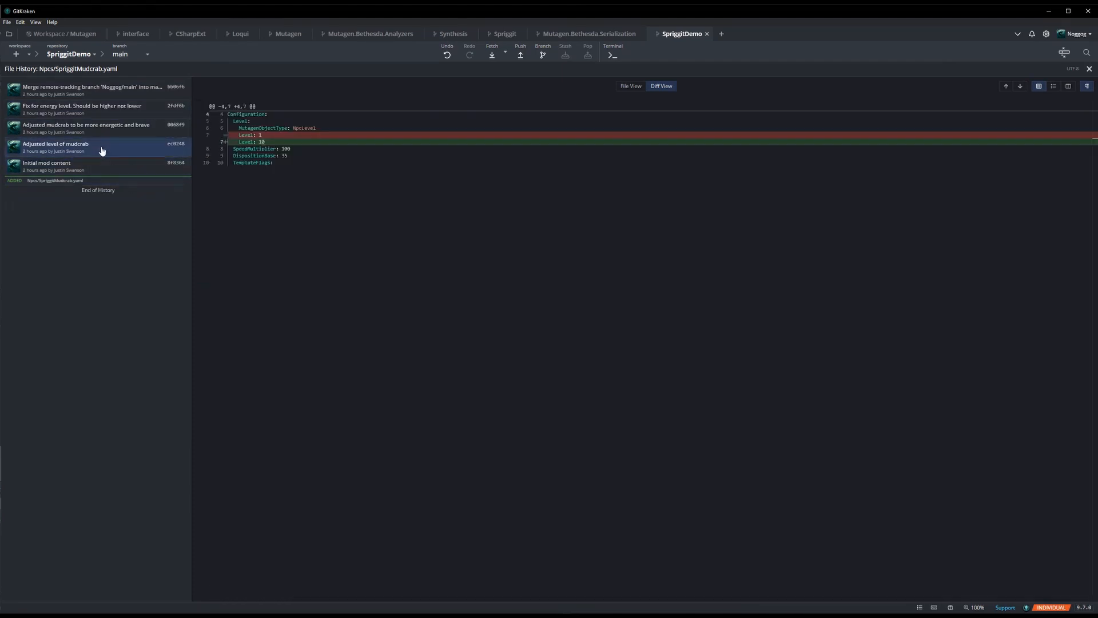
key("Up")
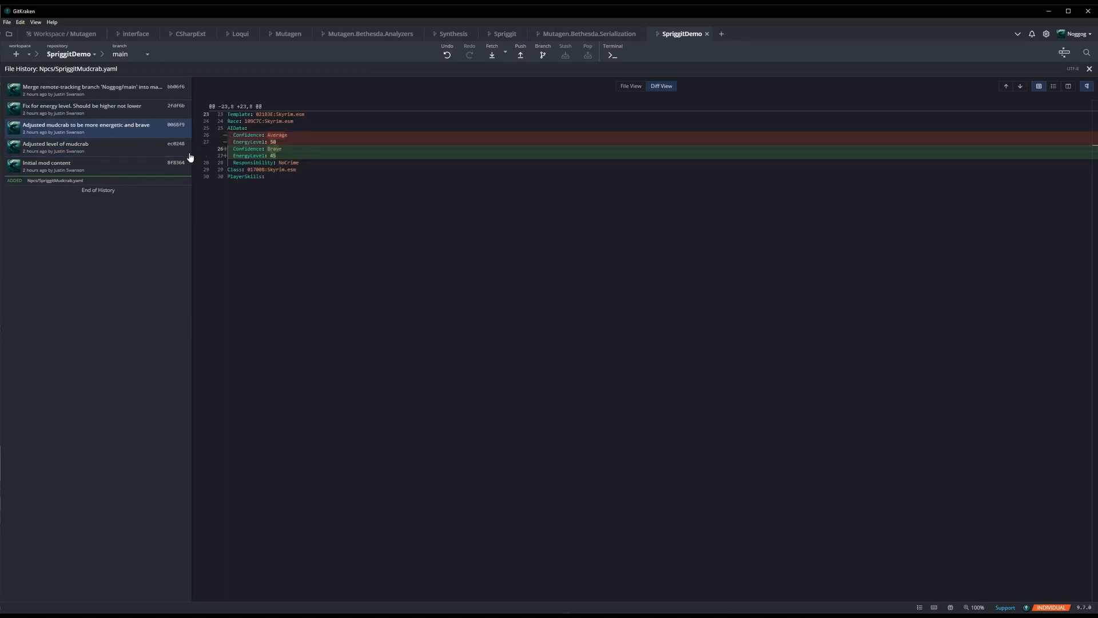
left_click(127, 109)
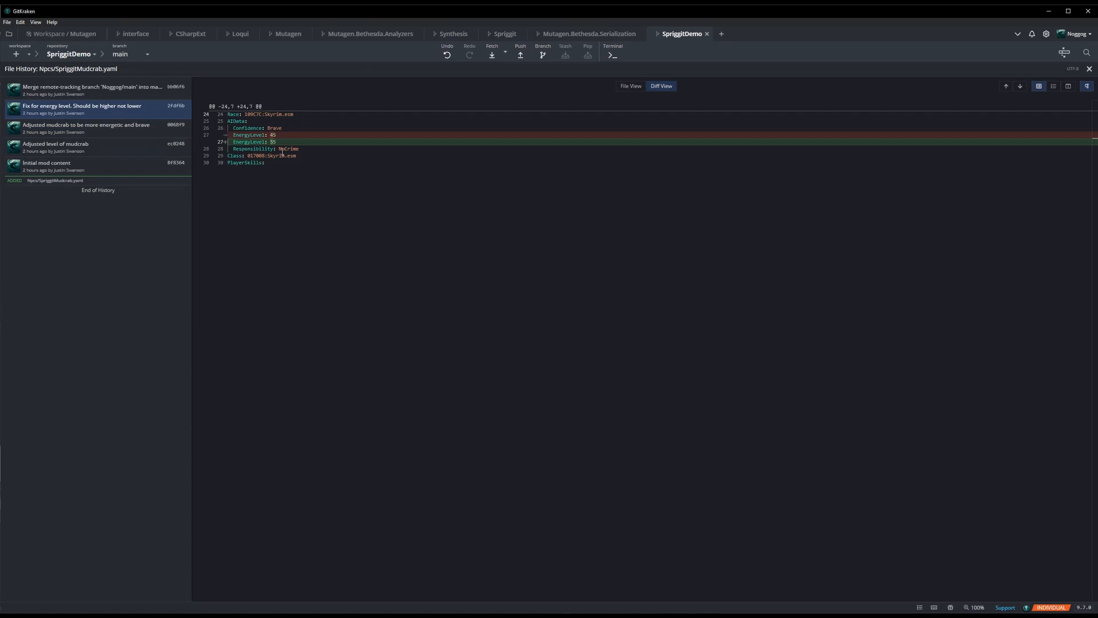
left_click(132, 92)
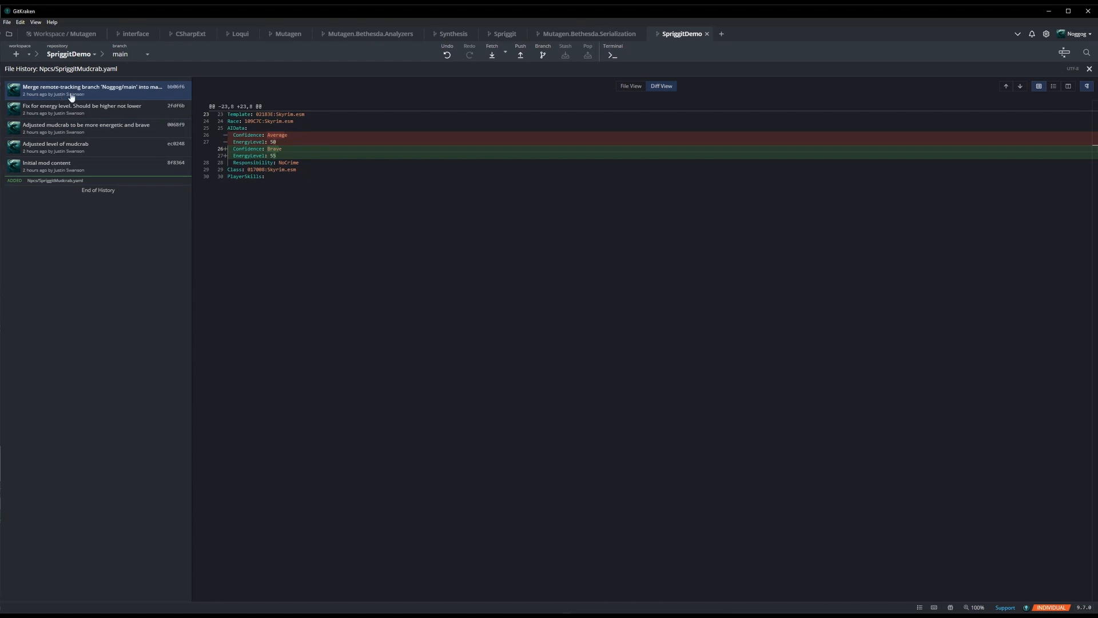
key("Escape")
- Reopen the file history of SpriggitMudcrab.yaml, recheck the diffs from "Adjusted level of mudcrab" up to the merge commit, and close it
right_click(981, 227)
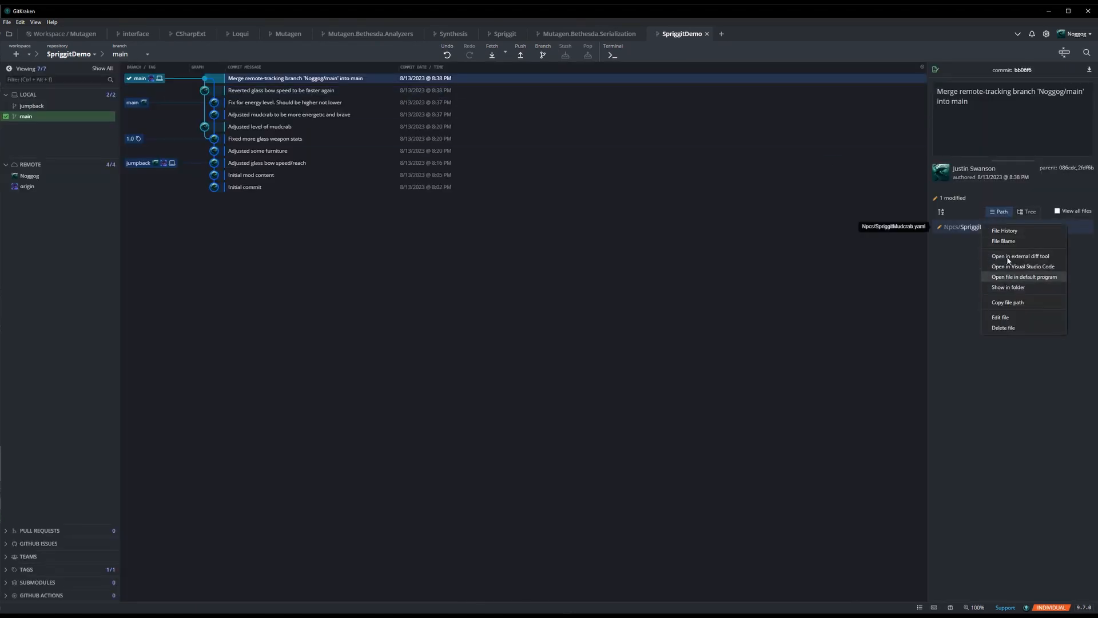
left_click(1009, 231)
left_click(138, 155)
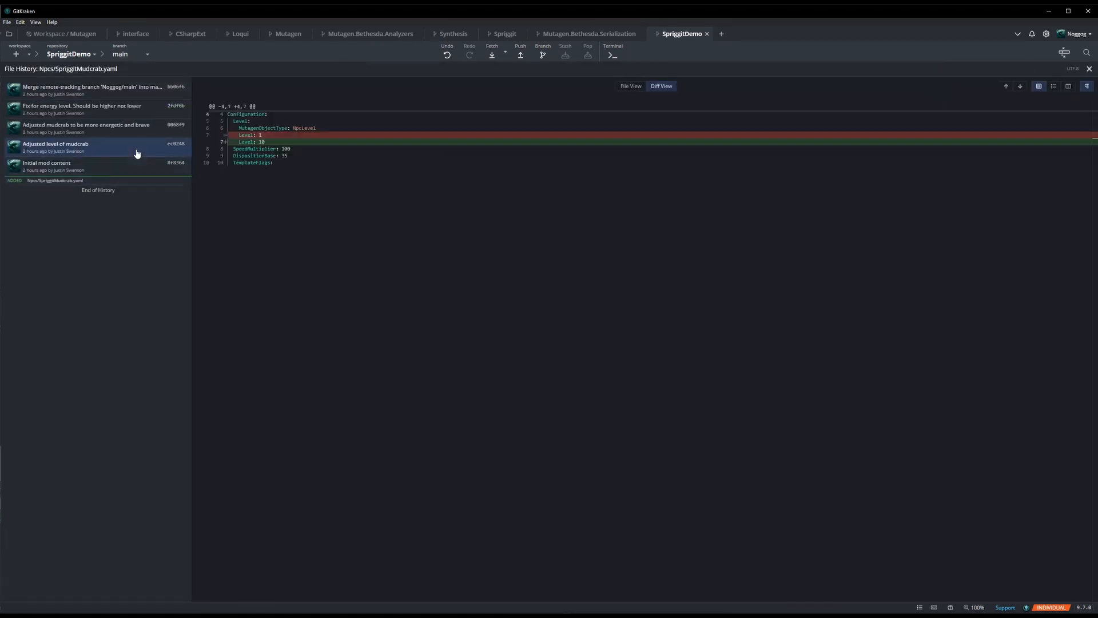
key("Up")
key("Up")
key("Up")
key("Down")
key("Down")
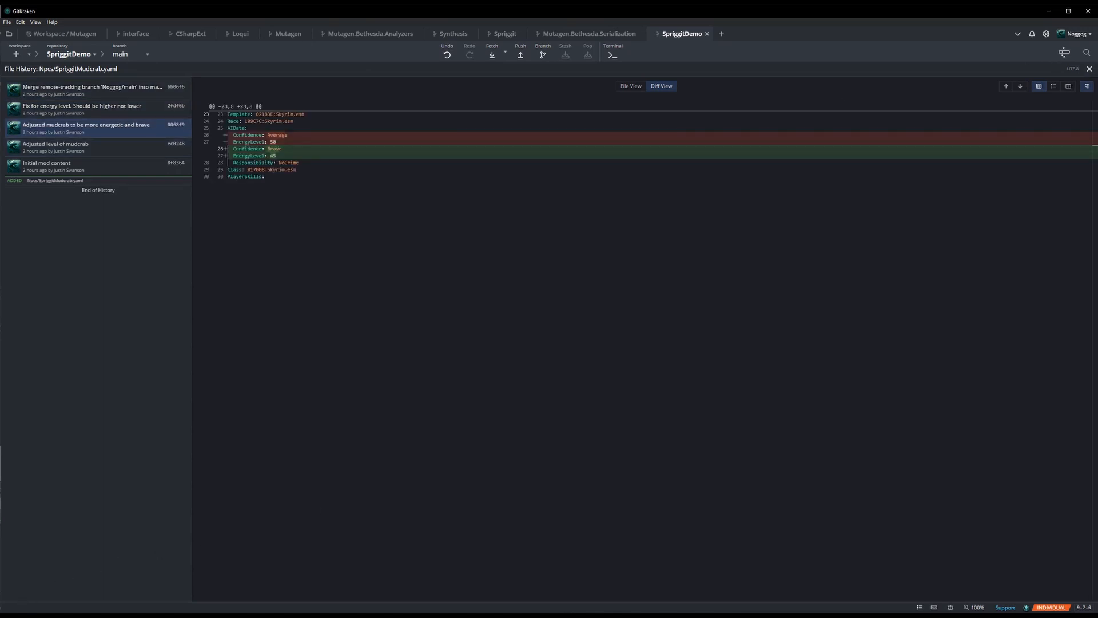
left_click(1089, 68)
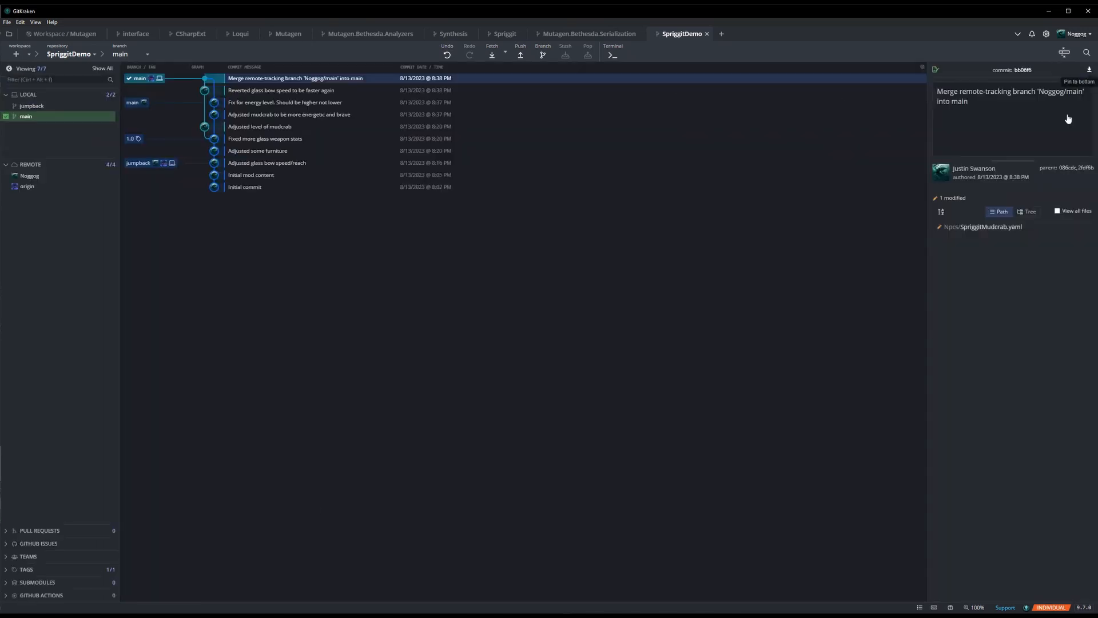
- Trace the Level line of SpriggitMudcrab.yaml through its blame view to the "Adjusted level of mudcrab" commit and inspect that commit's diff
left_click(973, 225)
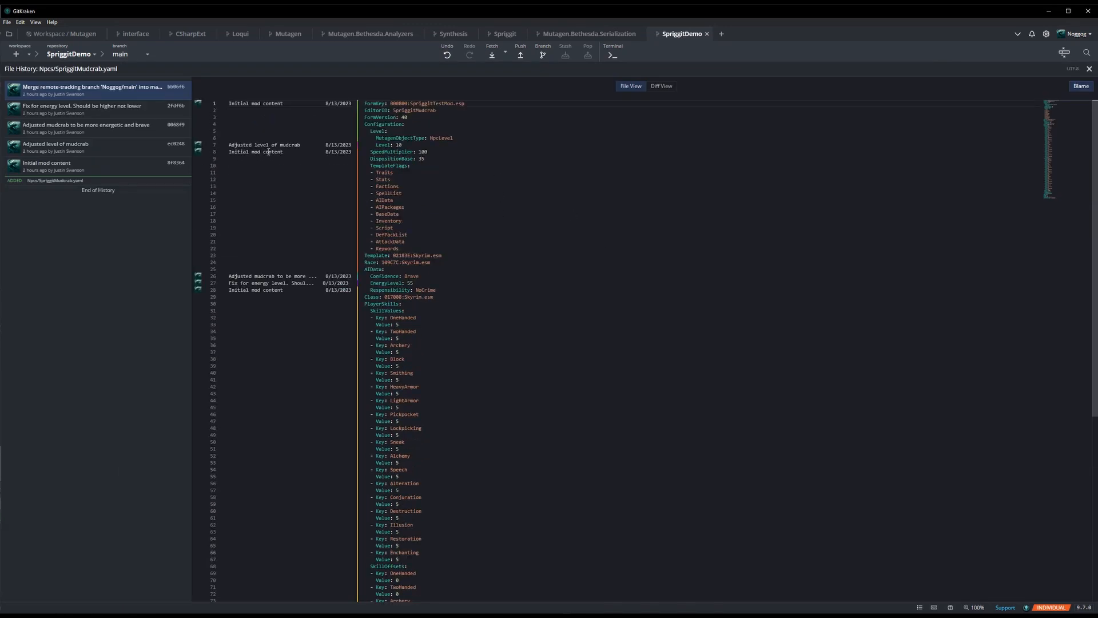
left_click(202, 147)
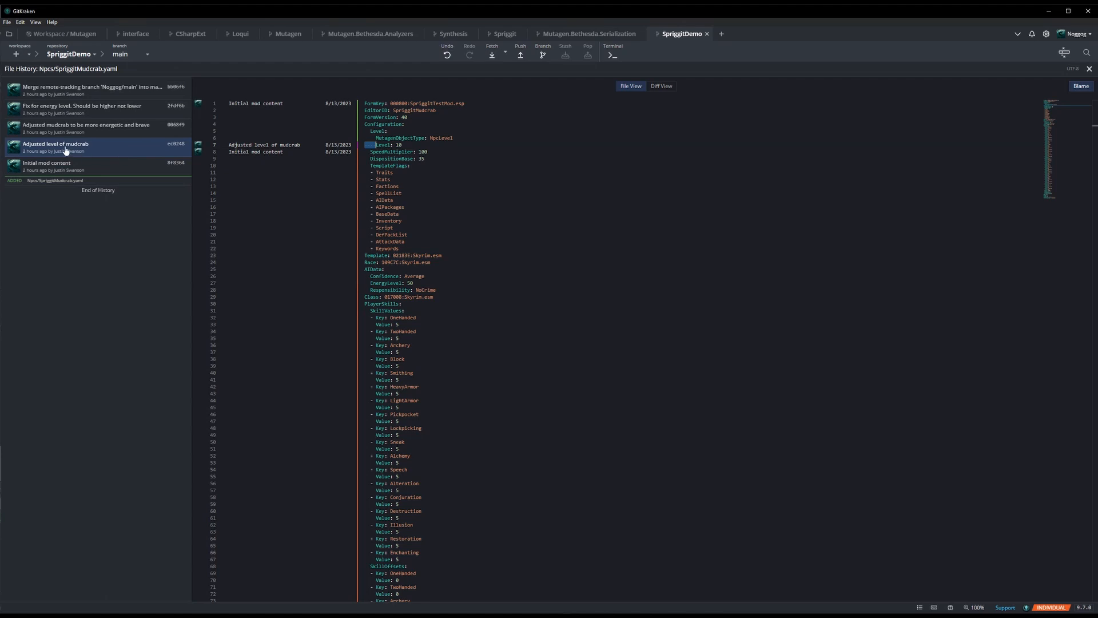
left_click(177, 145)
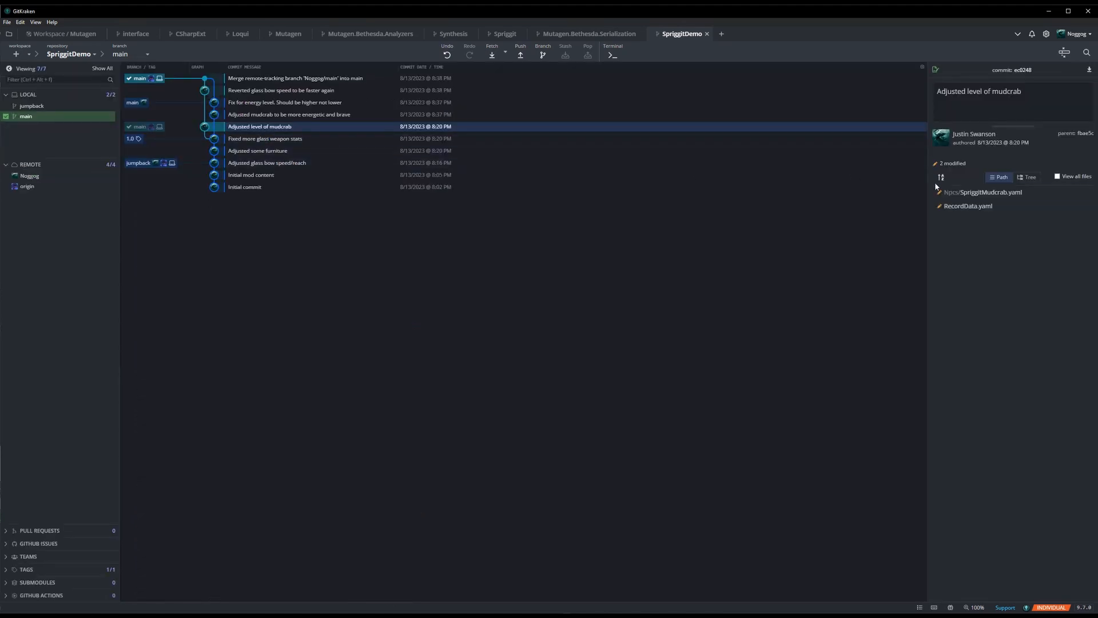
left_click(969, 197)
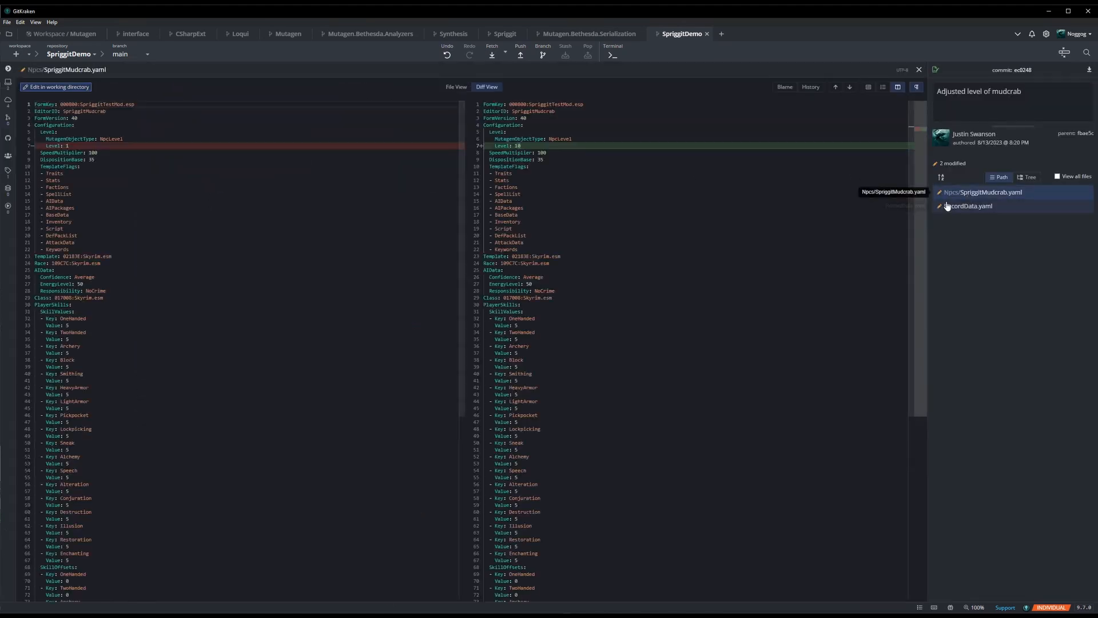
left_click(919, 70)
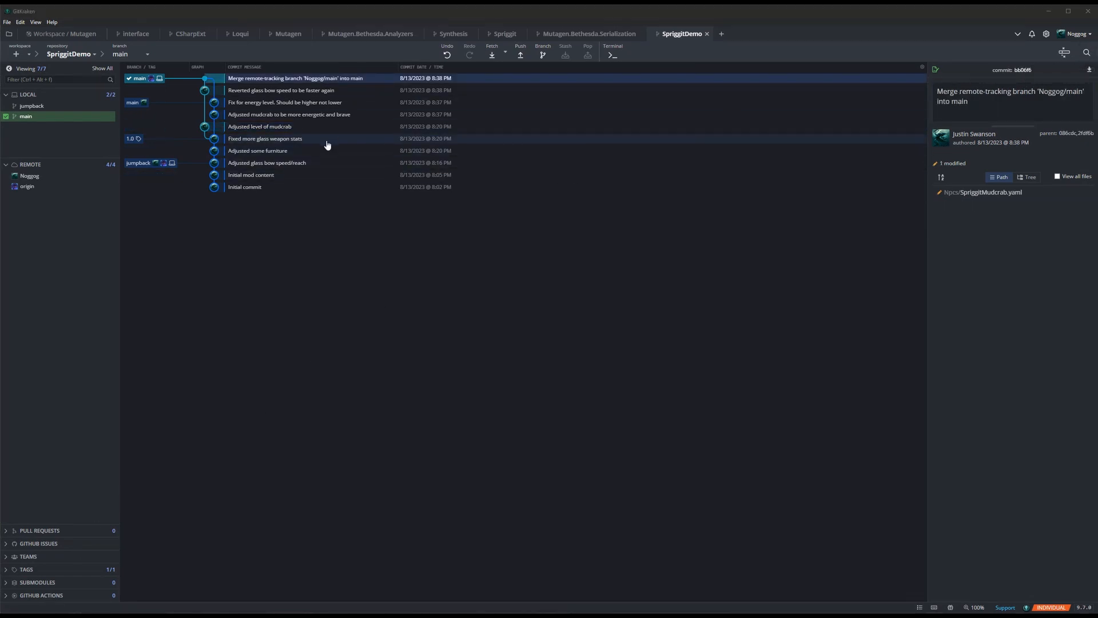
- Inspect the mudcrab diff in "Adjusted mudcrab to be more energetic and brave" and the details of the furniture, energy-level fix and glass weapon commits
left_click(318, 151)
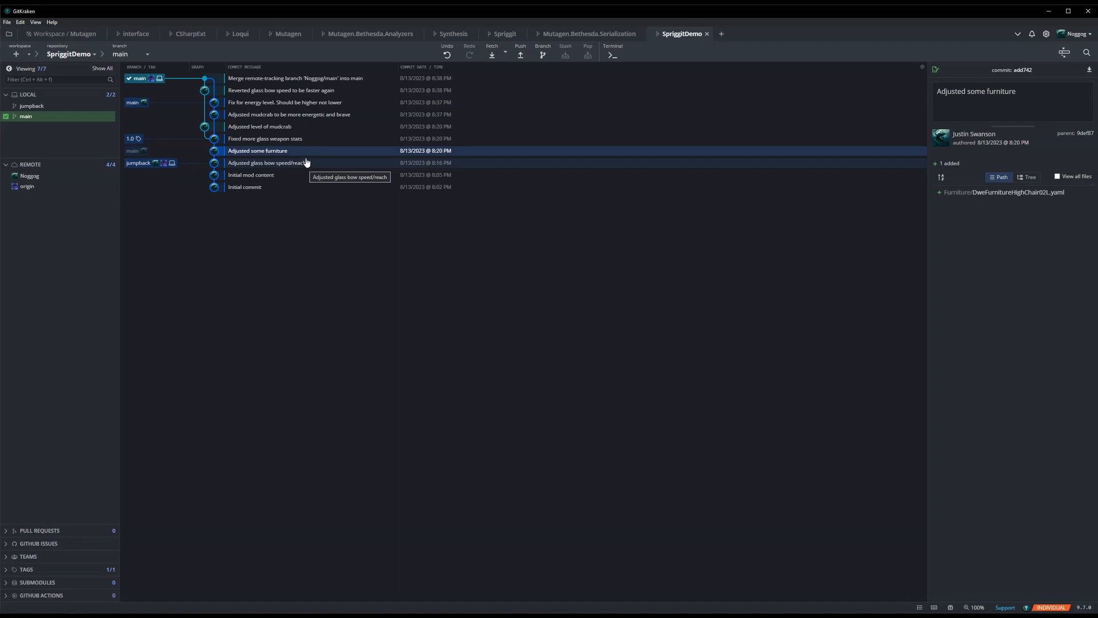
left_click(319, 116)
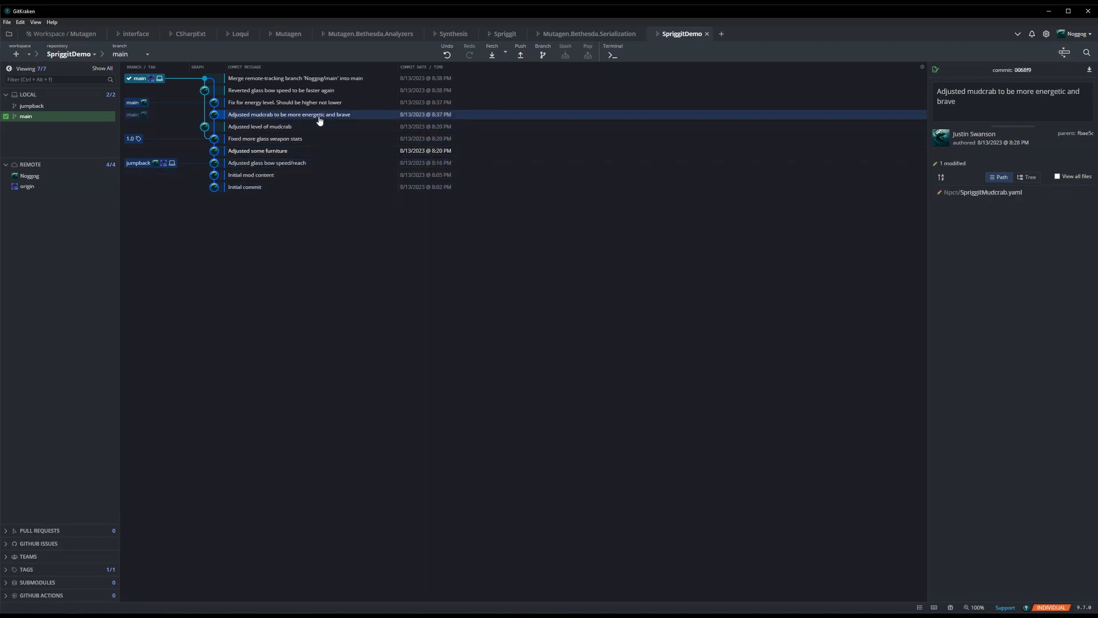
left_click(1005, 193)
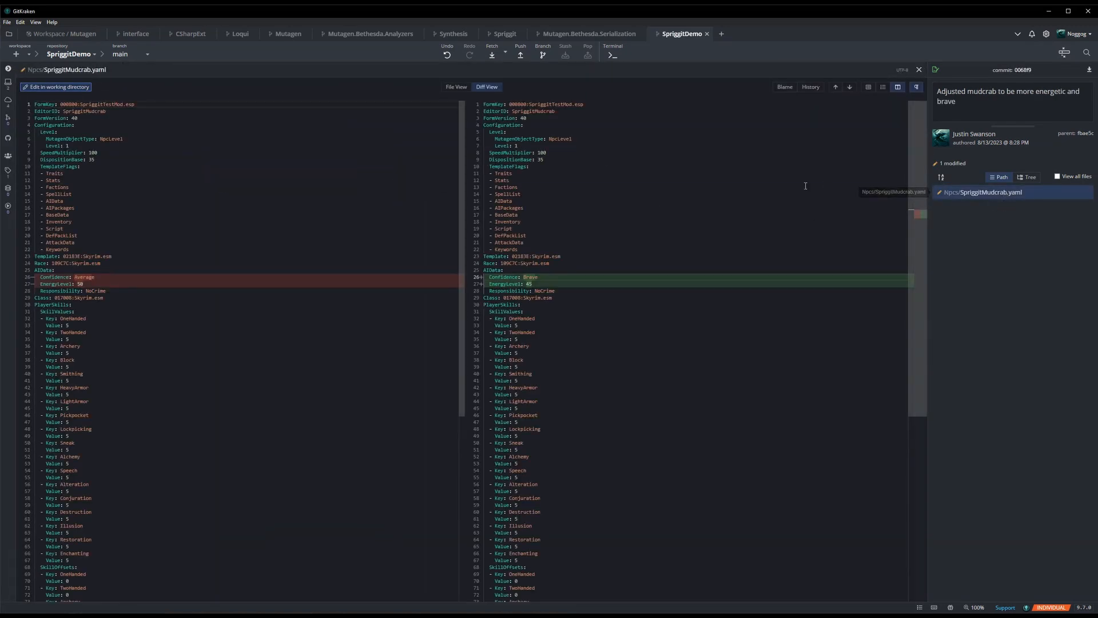
scroll(838, 161, "down", 2)
scroll(835, 168, "up", 2)
left_click(919, 71)
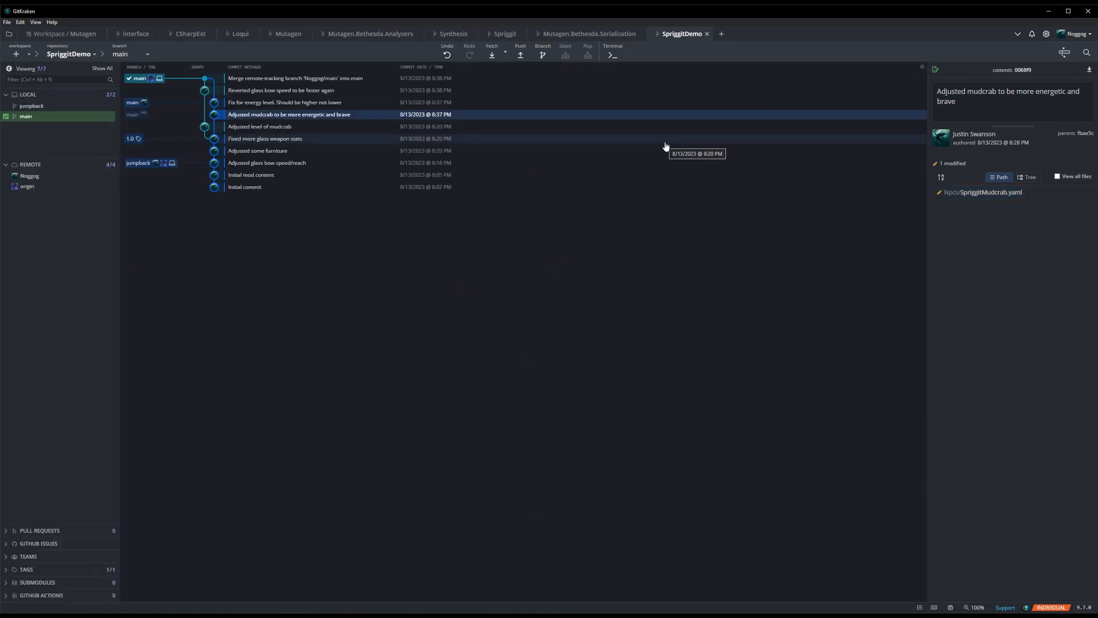
left_click(326, 103)
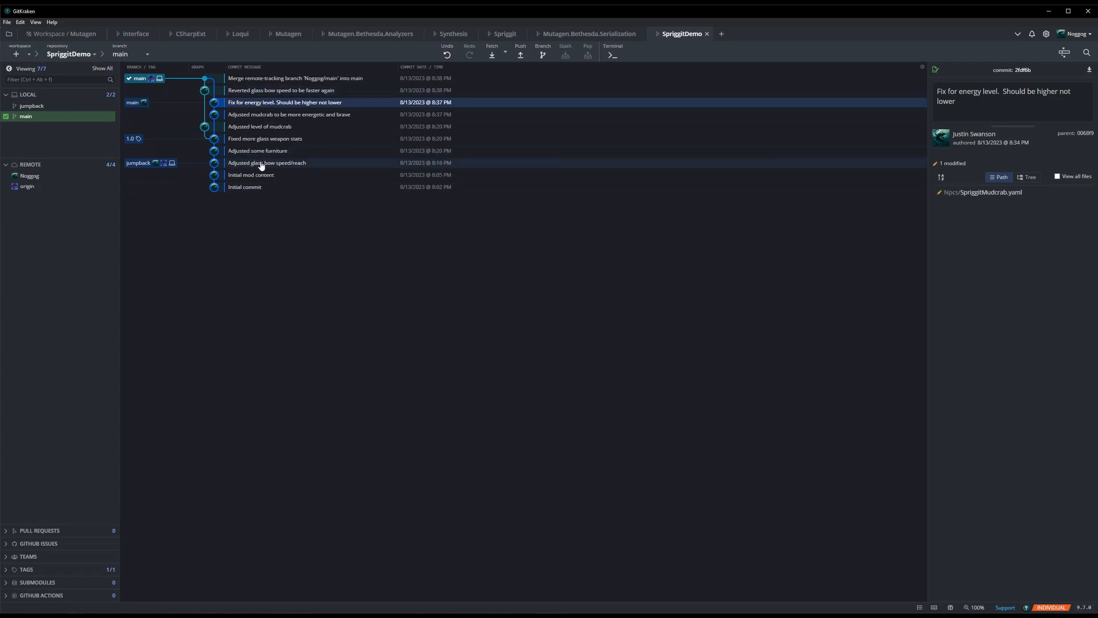
left_click(264, 142)
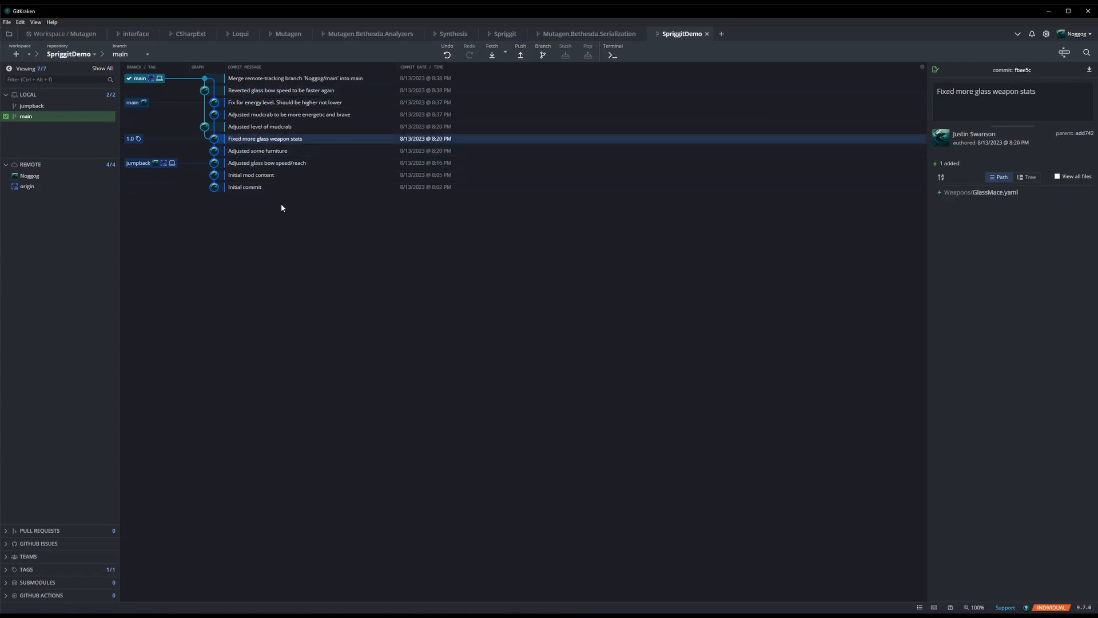